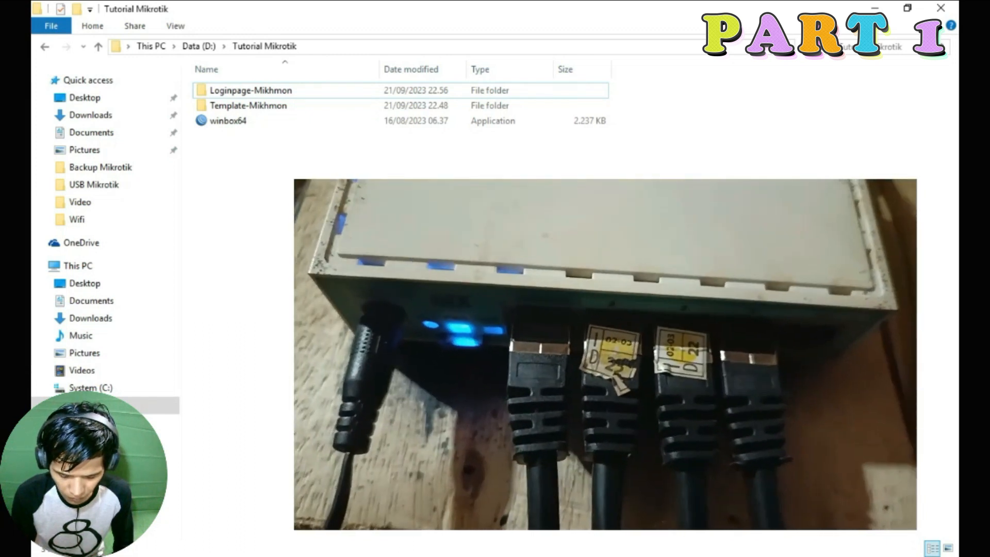
# Start winbox64 from the D:\Tutorial Mikrotik folder to bring up WinBox v3.39
pyautogui.doubleClick(239, 124)
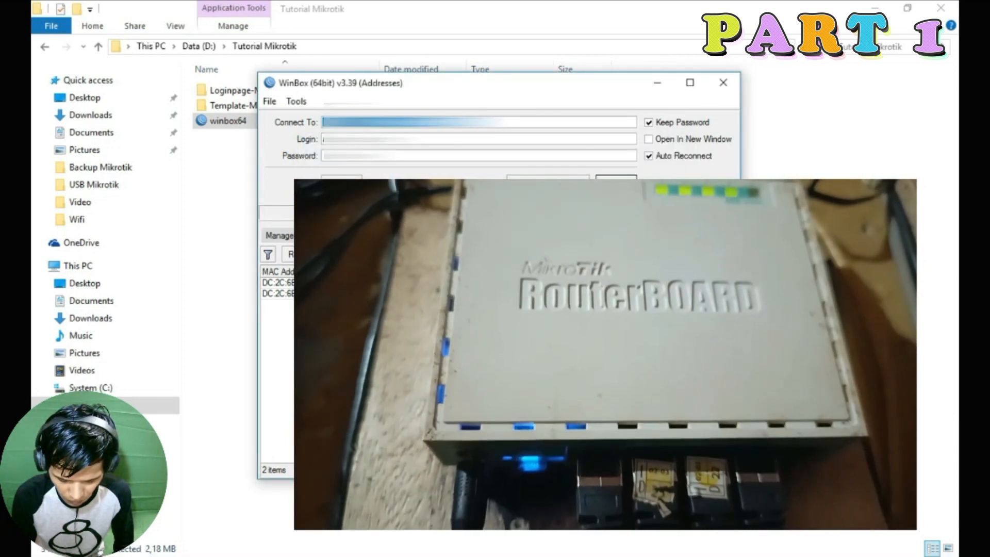
# Connect to the hEX router and dismiss the expired-password change prompt
pyautogui.moveTo(310, 91); pyautogui.dragTo(361, 85)
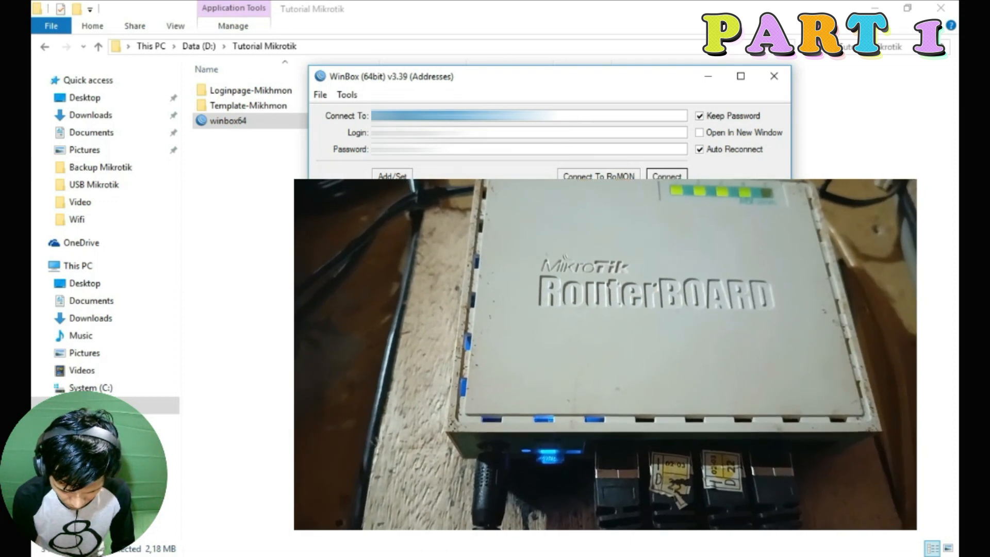
pyautogui.click(412, 134)
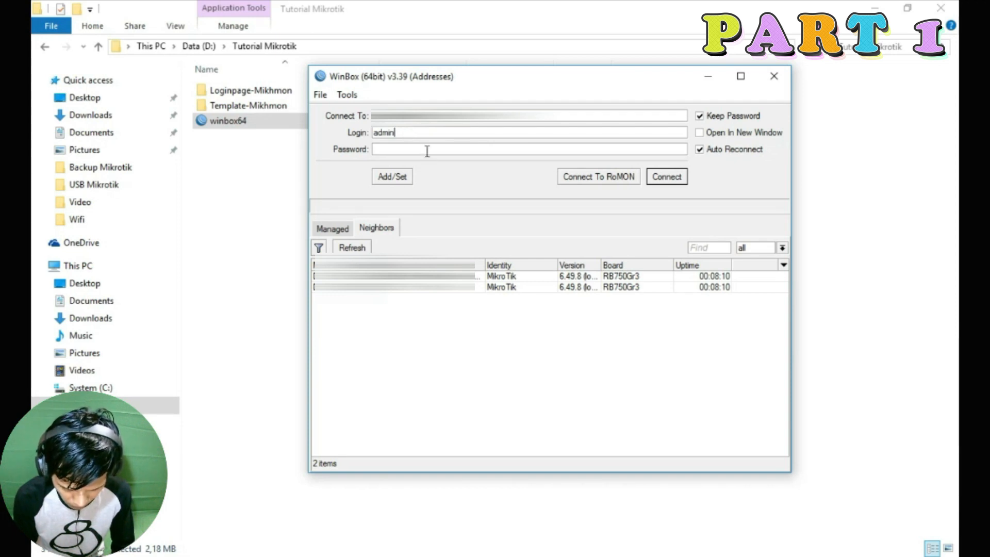
pyautogui.click(662, 179)
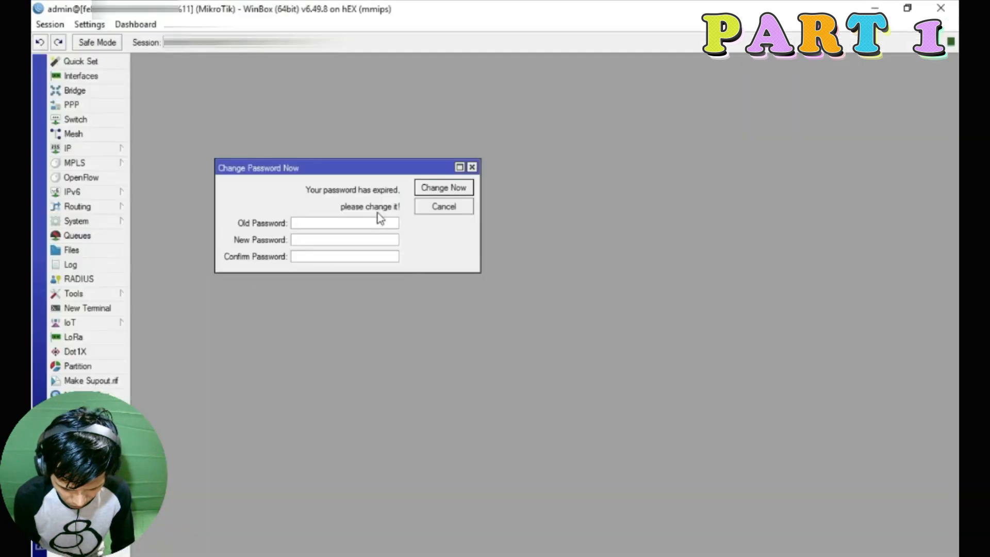
pyautogui.click(472, 168)
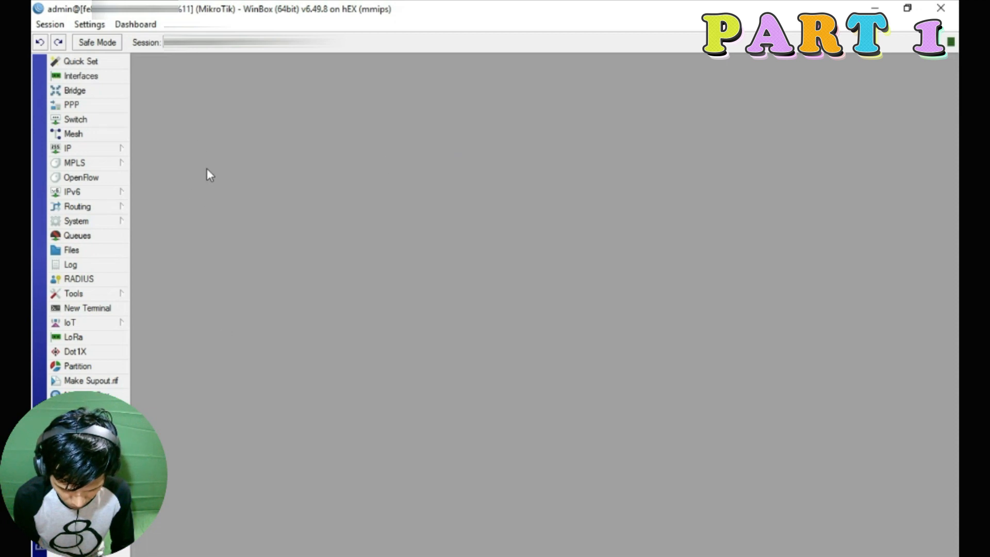
# Append /internet to ether1's name so it reads ether1/internet
pyautogui.click(75, 76)
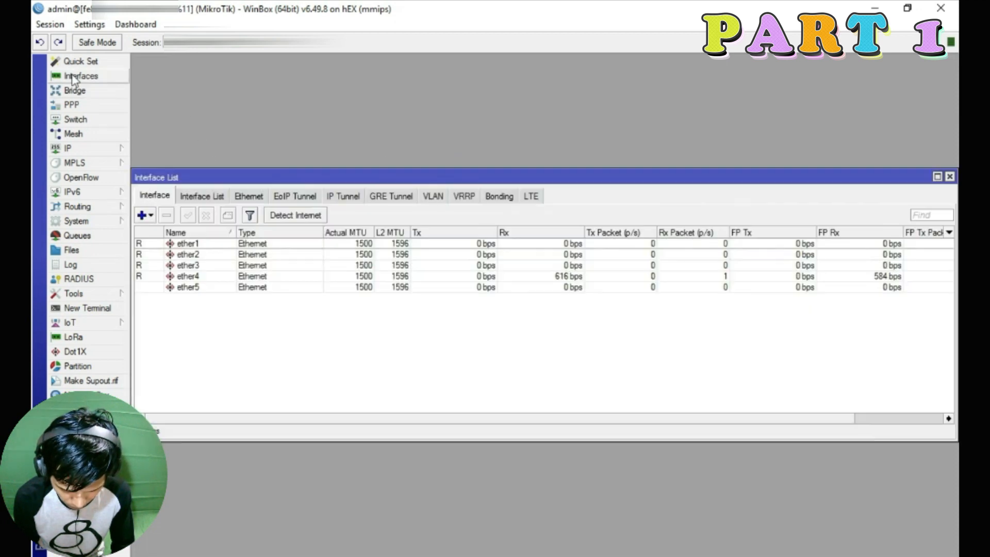
pyautogui.moveTo(464, 173); pyautogui.dragTo(468, 65)
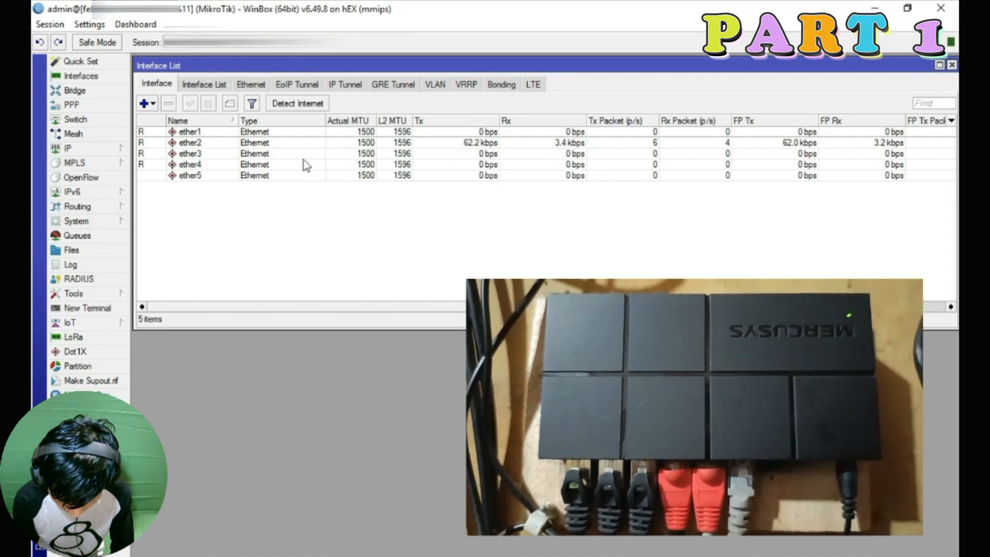
pyautogui.click(191, 133)
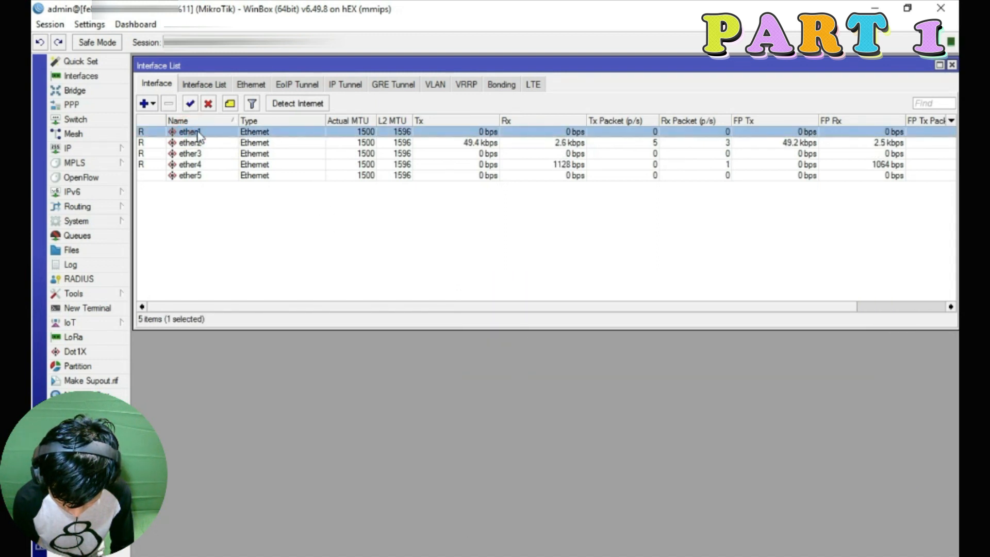
pyautogui.doubleClick(198, 135)
pyautogui.click(503, 166)
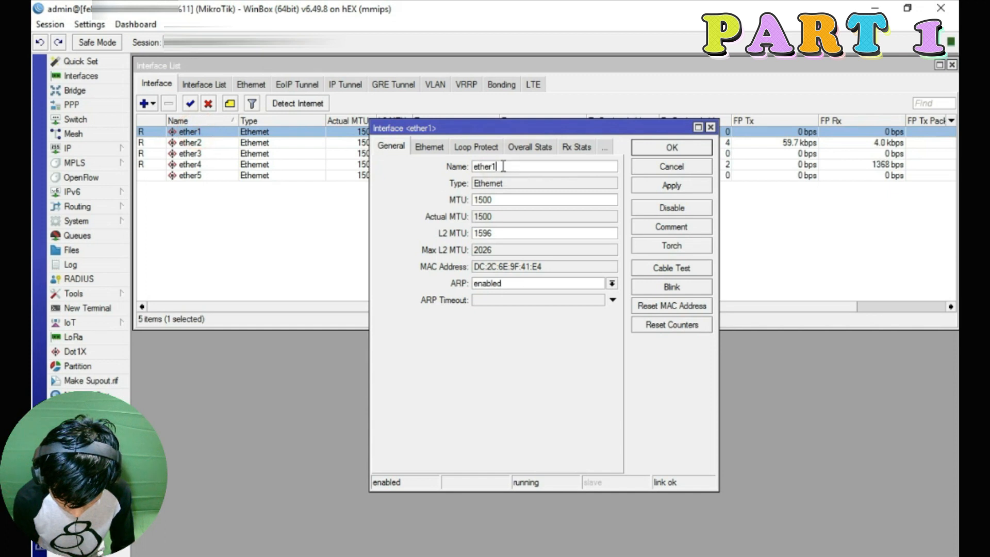
pyautogui.write('/internet')
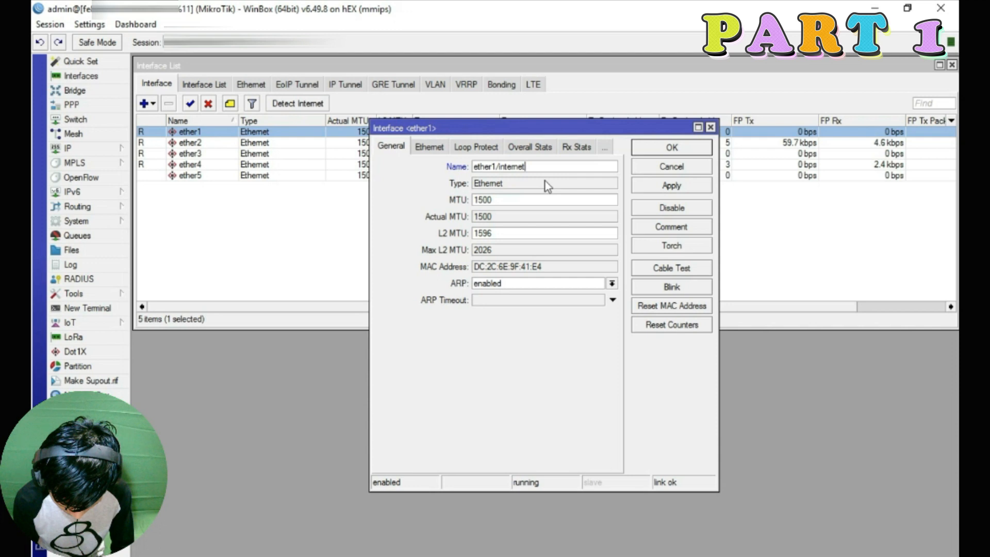
pyautogui.click(669, 187)
pyautogui.click(671, 148)
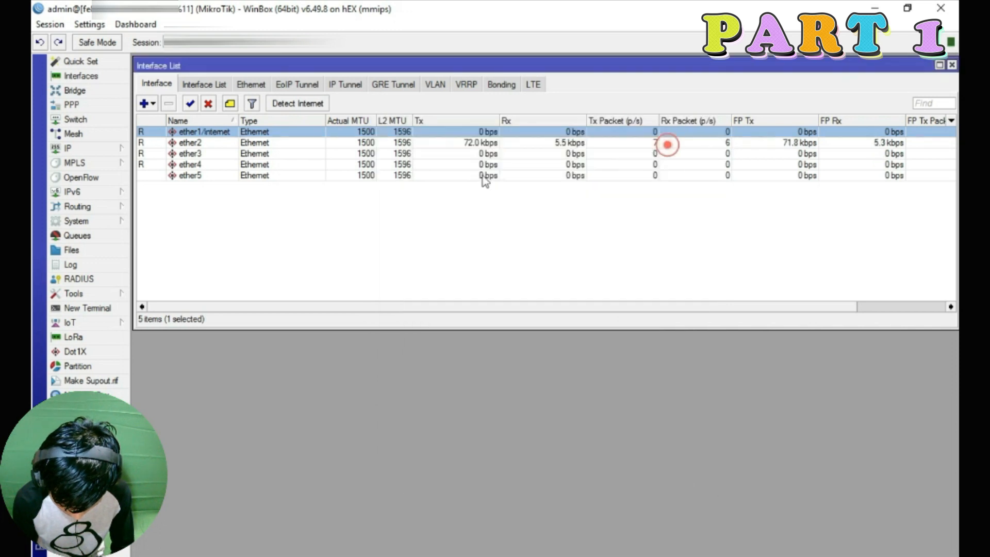
pyautogui.click(203, 144)
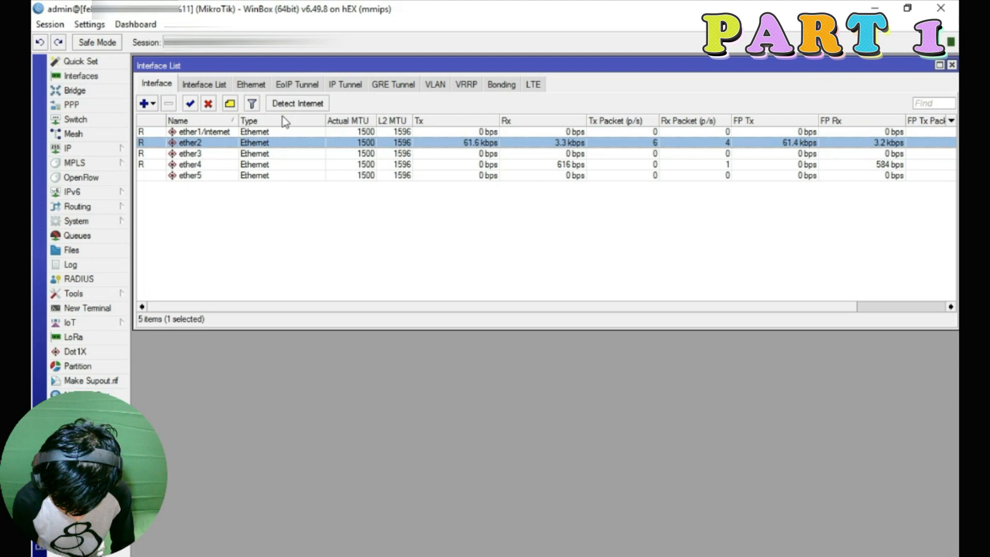
# Rename ether2 to ether2/laptop
pyautogui.doubleClick(211, 145)
pyautogui.click(521, 166)
pyautogui.write('/laptop')
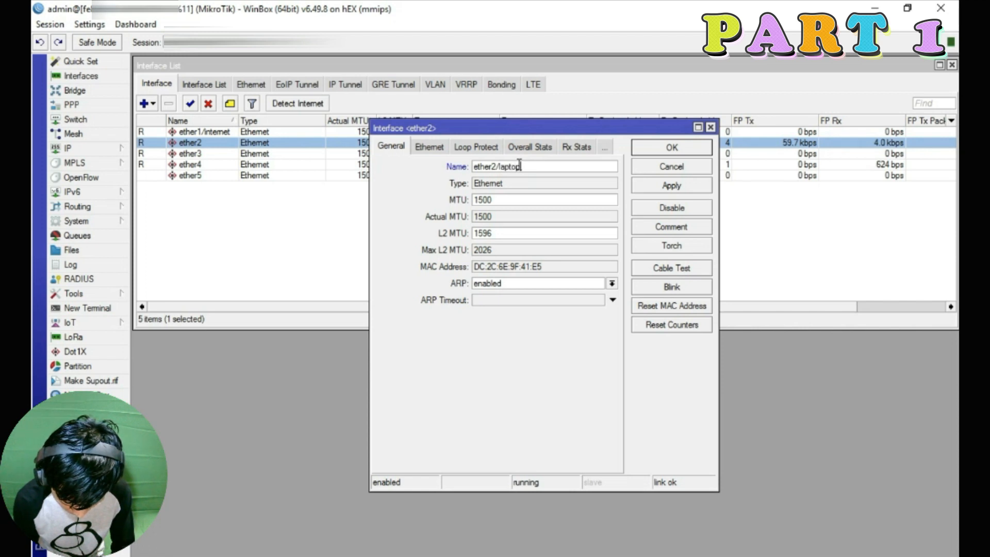
pyautogui.click(652, 184)
pyautogui.click(672, 148)
# Rename ether3 and ether4 to ether3/hotspot and ether4/hotspot
pyautogui.doubleClick(215, 155)
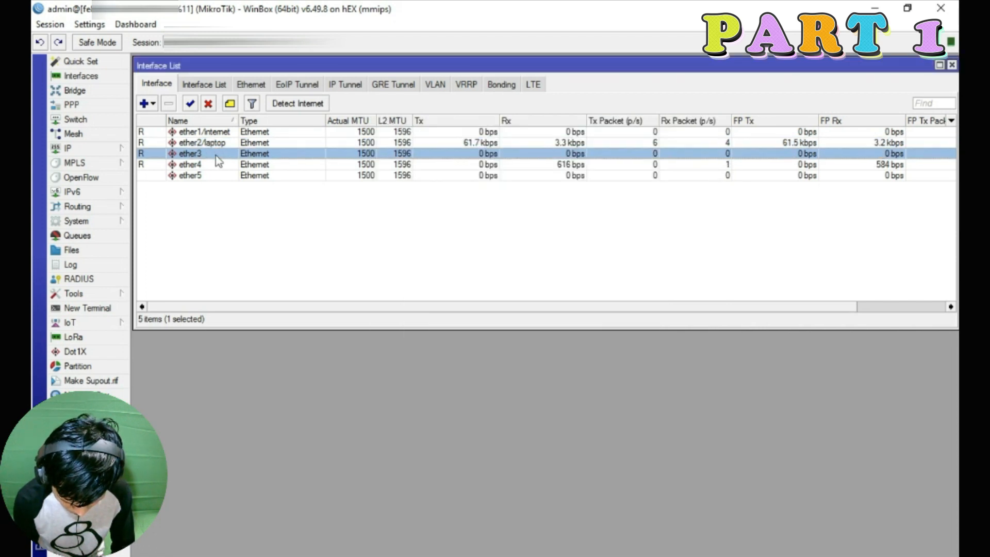
pyautogui.click(500, 166)
pyautogui.write('/')
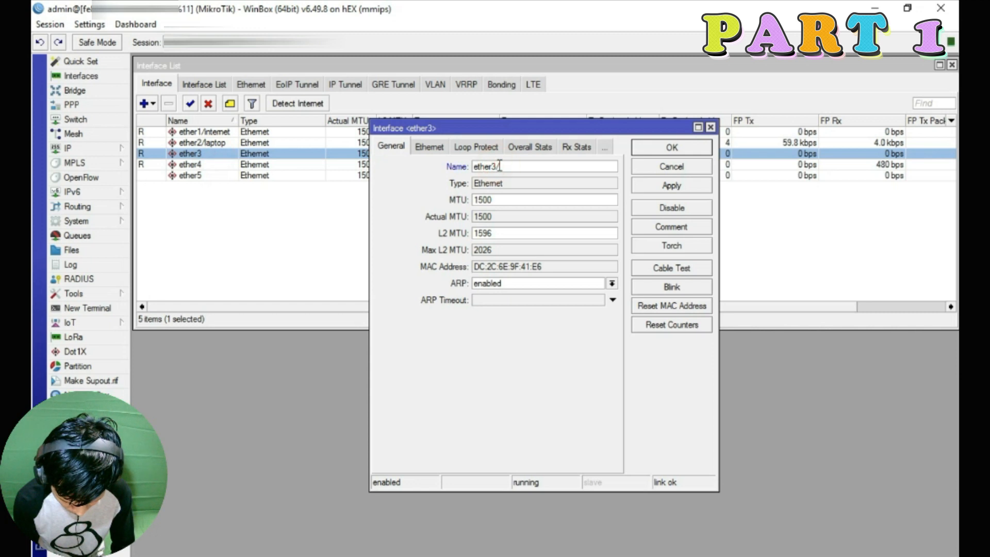
pyautogui.write('hotspot')
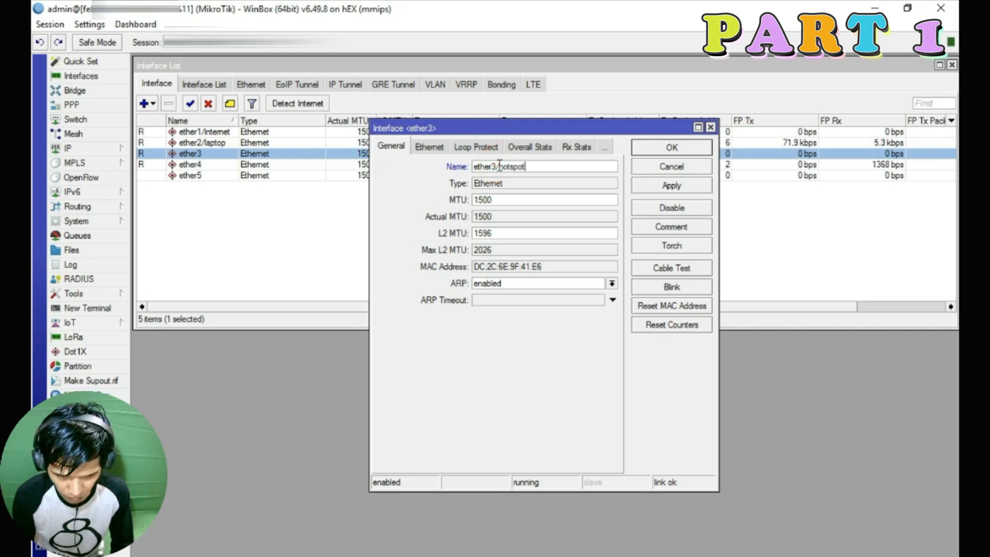
pyautogui.press('Return')
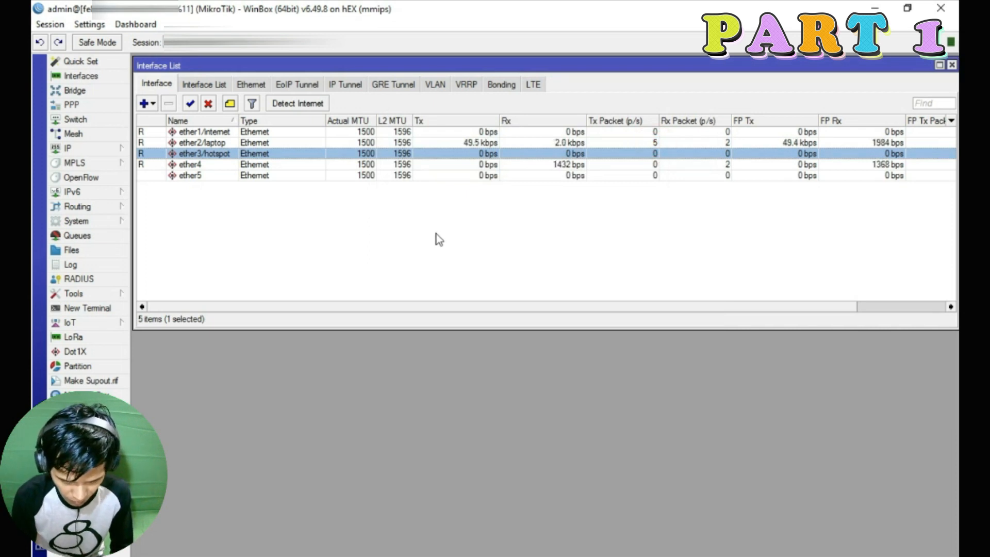
pyautogui.doubleClick(205, 165)
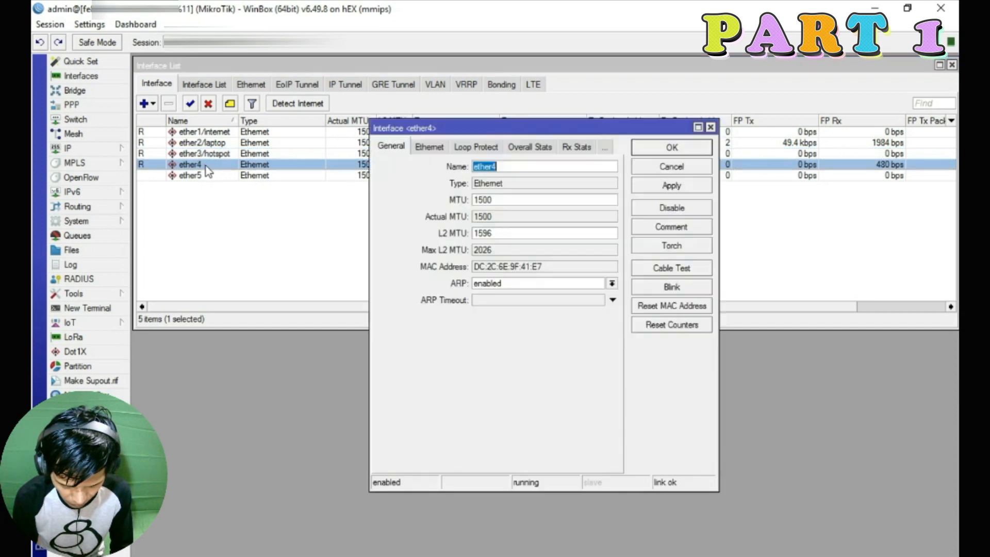
pyautogui.click(508, 167)
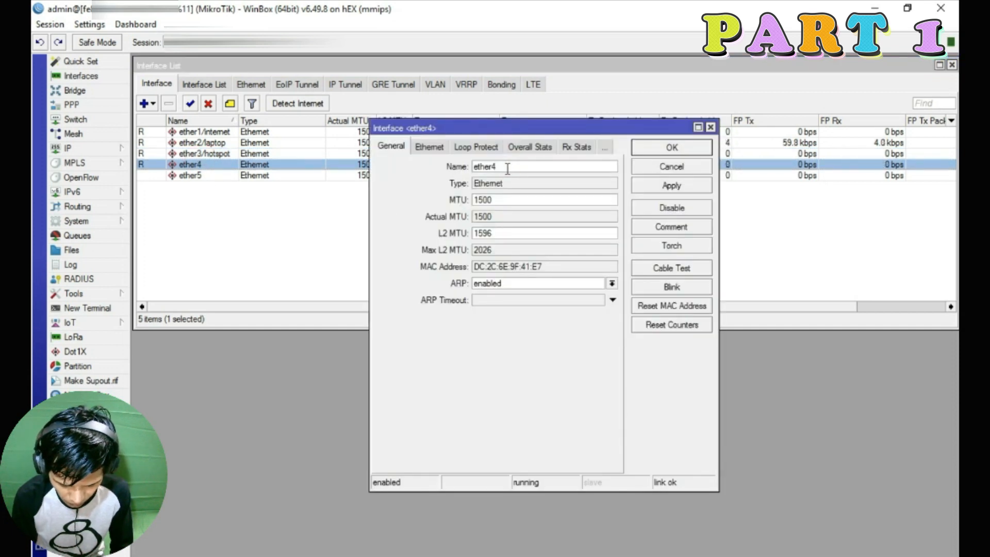
pyautogui.write('/hotspot')
pyautogui.click(670, 186)
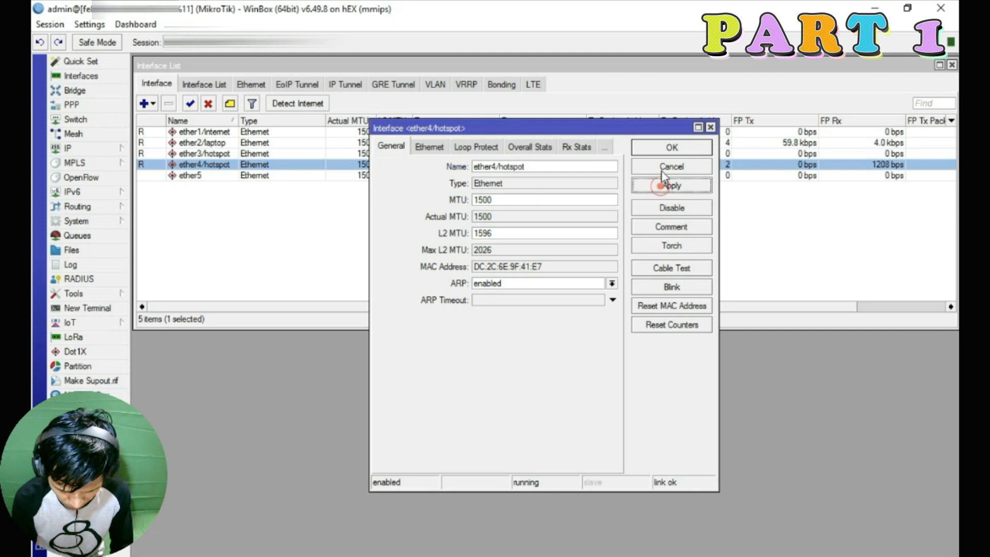
pyautogui.click(671, 147)
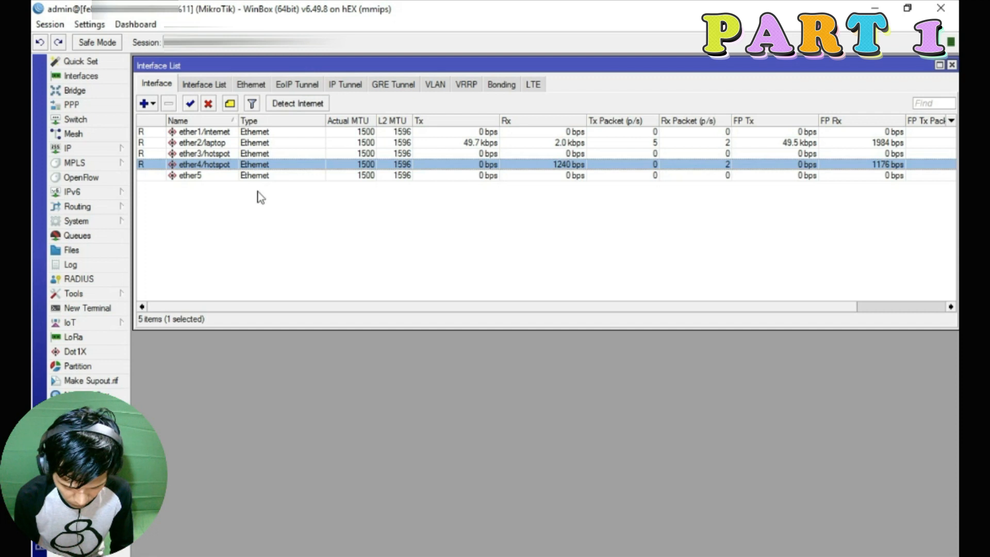
# Rename ether5 to ether5/pppoe
pyautogui.doubleClick(214, 176)
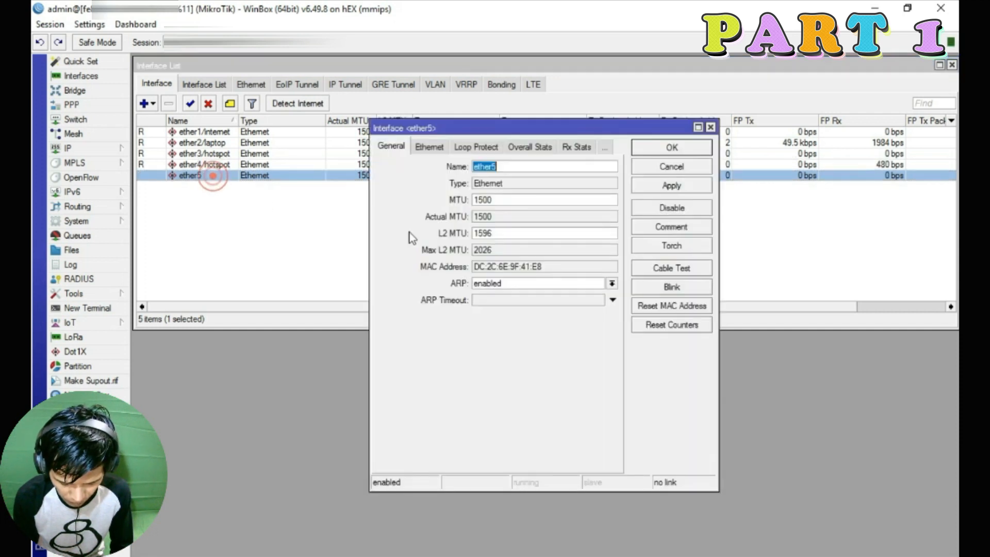
pyautogui.click(515, 165)
pyautogui.click(515, 166)
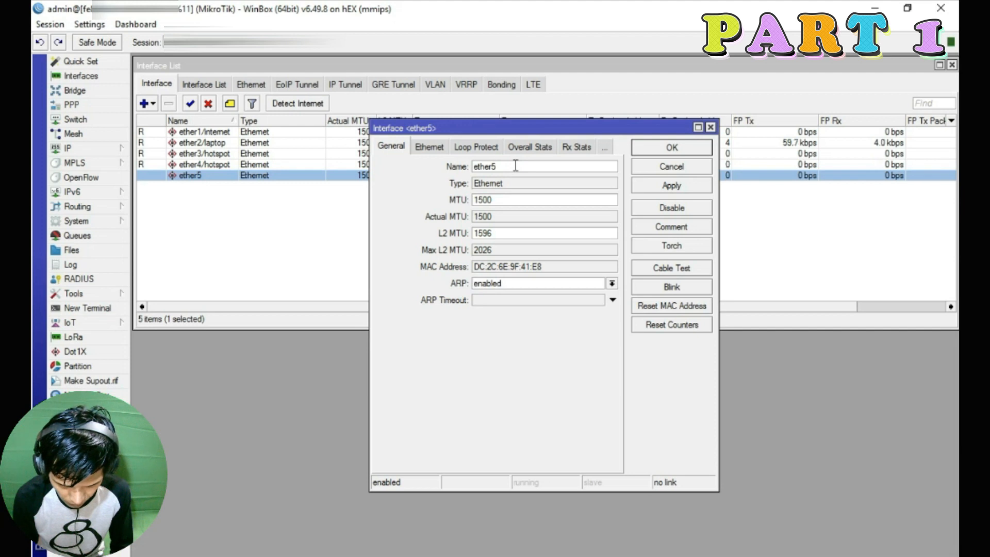
pyautogui.write('/pppoe')
pyautogui.click(671, 185)
pyautogui.click(671, 145)
# Append 1 to the hotspot ports, making them ether3/hotspot1 and ether4/hotspot1
pyautogui.click(216, 153)
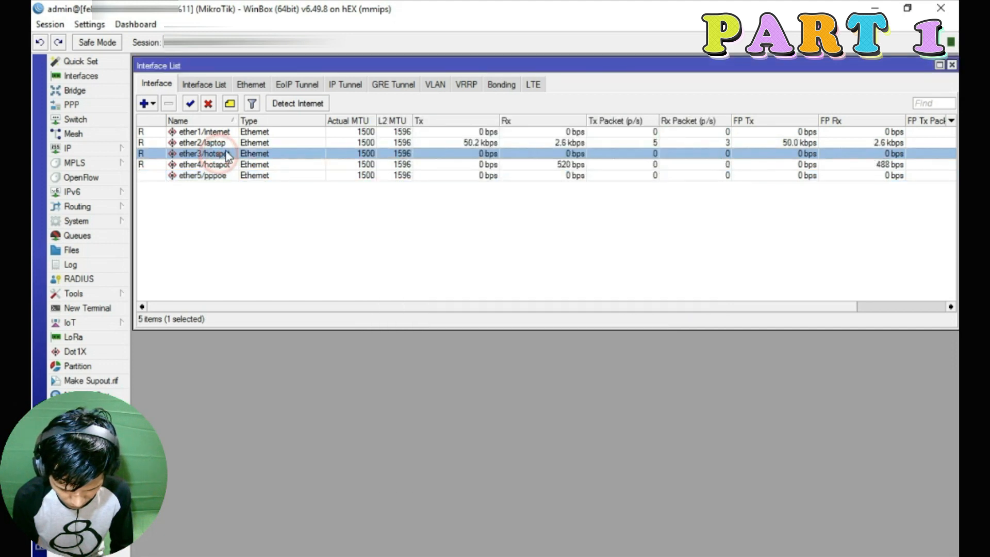
pyautogui.click(217, 165)
pyautogui.doubleClick(217, 154)
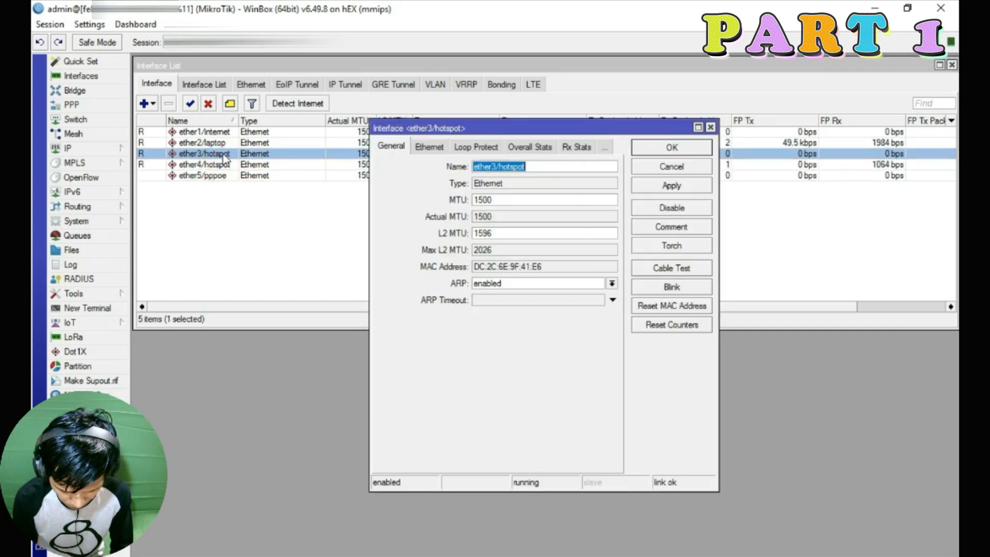
pyautogui.click(555, 167)
pyautogui.write('1')
pyautogui.click(666, 148)
pyautogui.doubleClick(230, 165)
pyautogui.click(554, 167)
pyautogui.write('1')
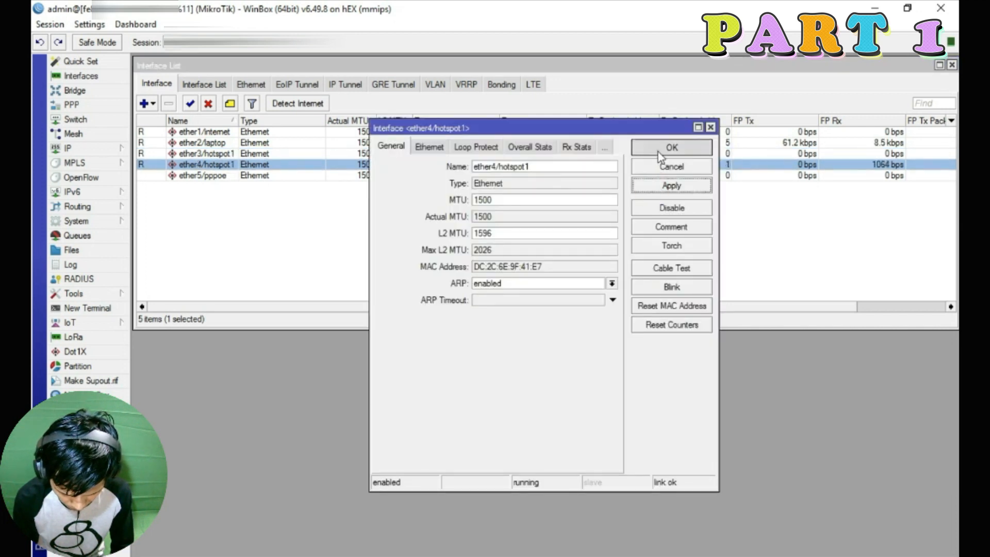
pyautogui.click(658, 152)
pyautogui.click(272, 226)
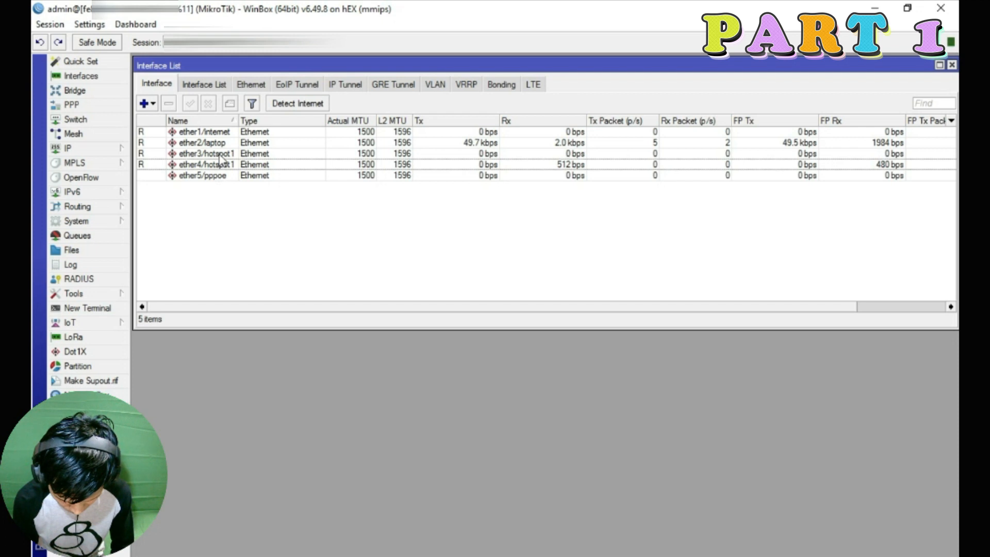
# Create a new bridge, bridge1, in the Bridge list
pyautogui.click(74, 90)
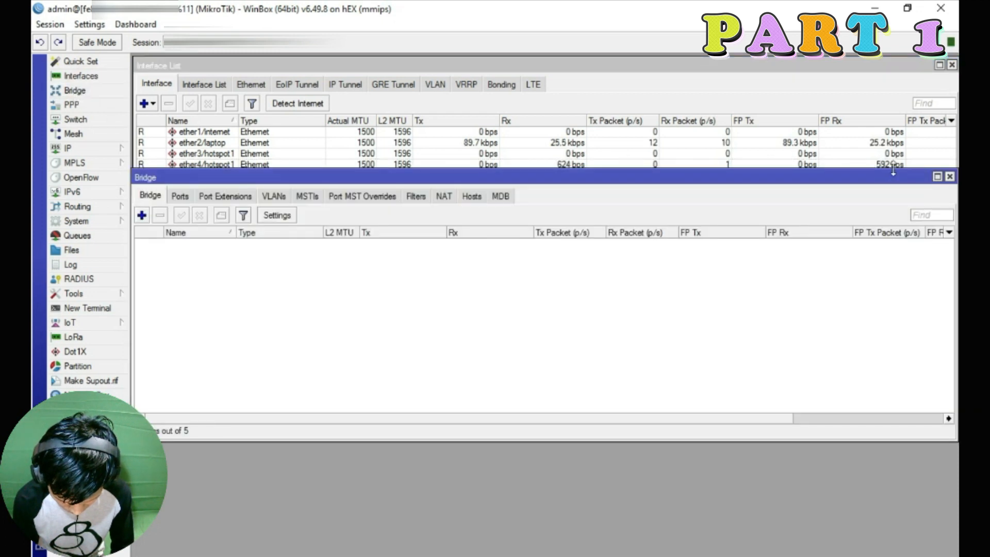
pyautogui.click(950, 177)
pyautogui.click(80, 91)
pyautogui.moveTo(431, 186); pyautogui.dragTo(431, 222)
pyautogui.click(146, 252)
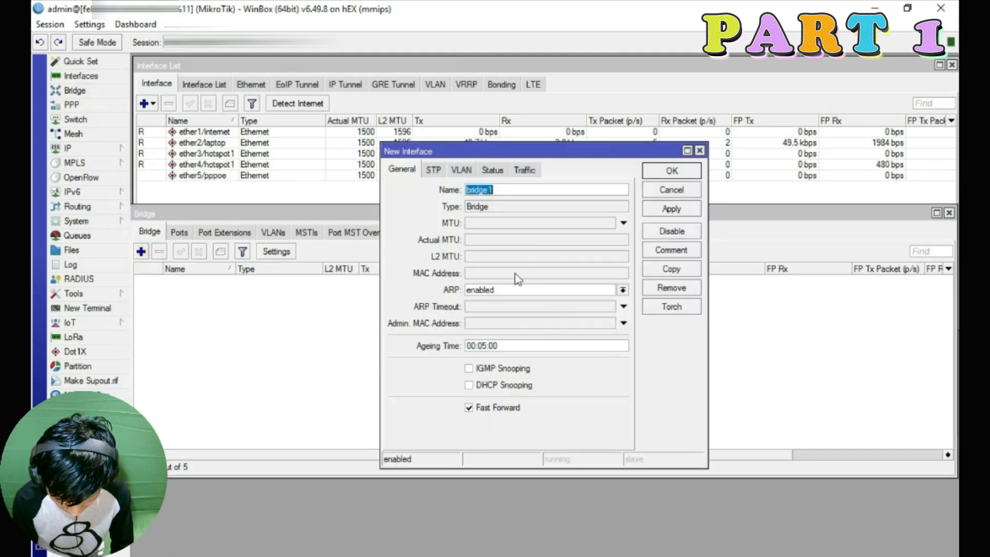
pyautogui.click(664, 205)
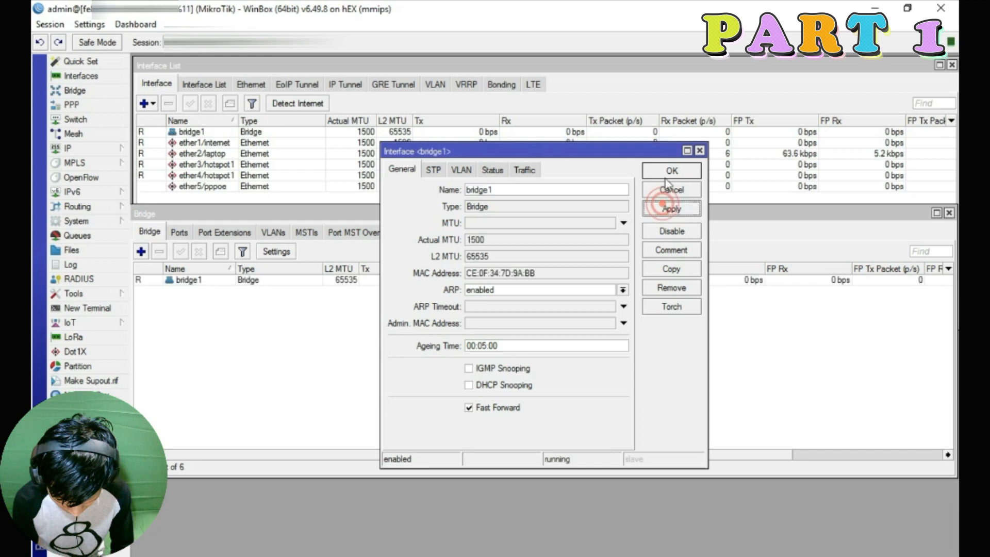
pyautogui.click(668, 173)
# Rename bridge1 to bridge1-hotspot
pyautogui.doubleClick(191, 280)
pyautogui.click(517, 192)
pyautogui.write('-hotspot')
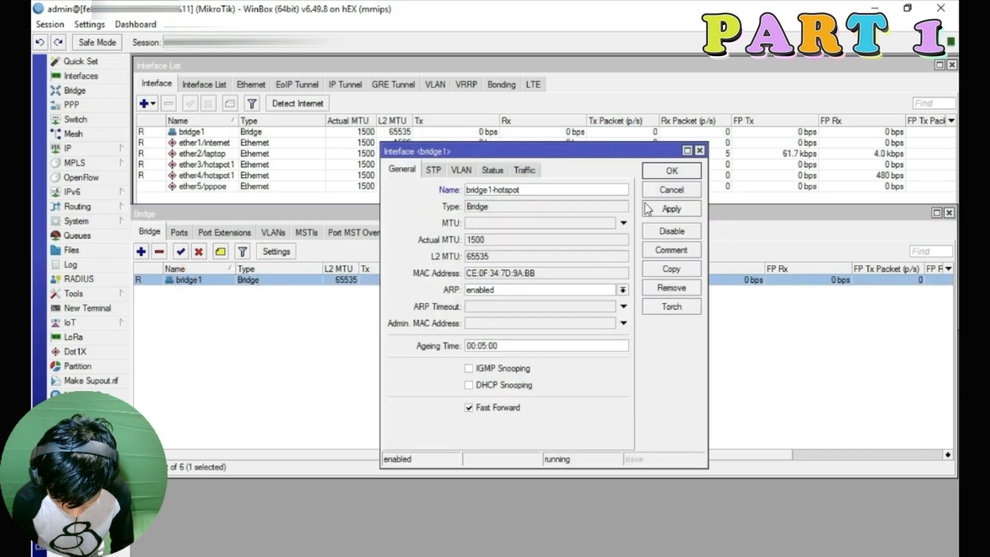
pyautogui.click(669, 172)
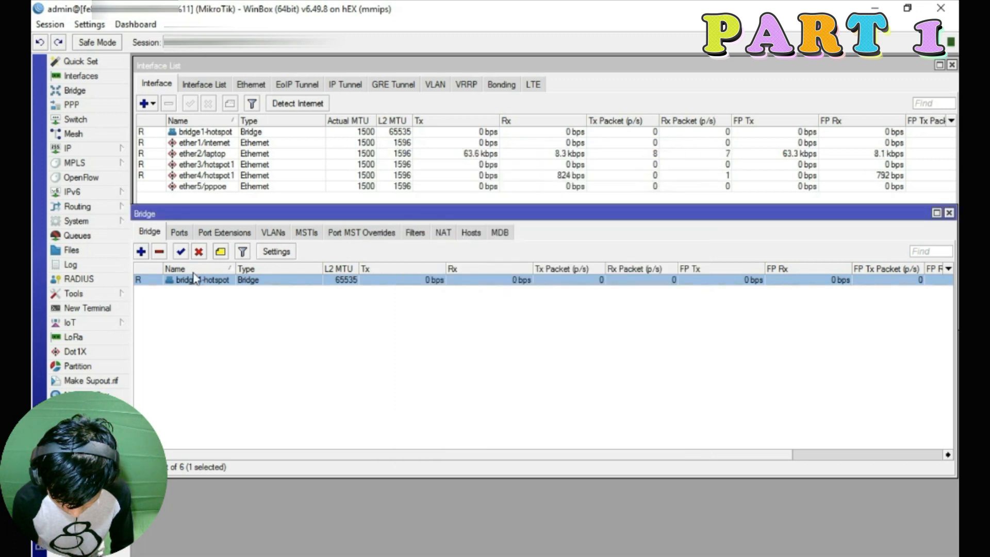
# Abandon a first bridge-port attempt and rename ether4 to ether4/hotspot2
pyautogui.click(175, 234)
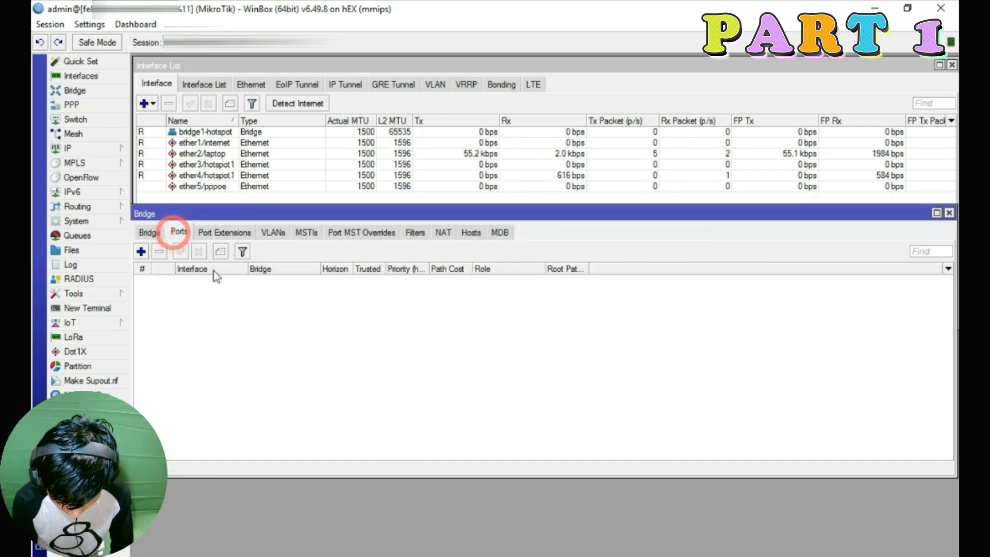
pyautogui.click(140, 252)
pyautogui.click(595, 220)
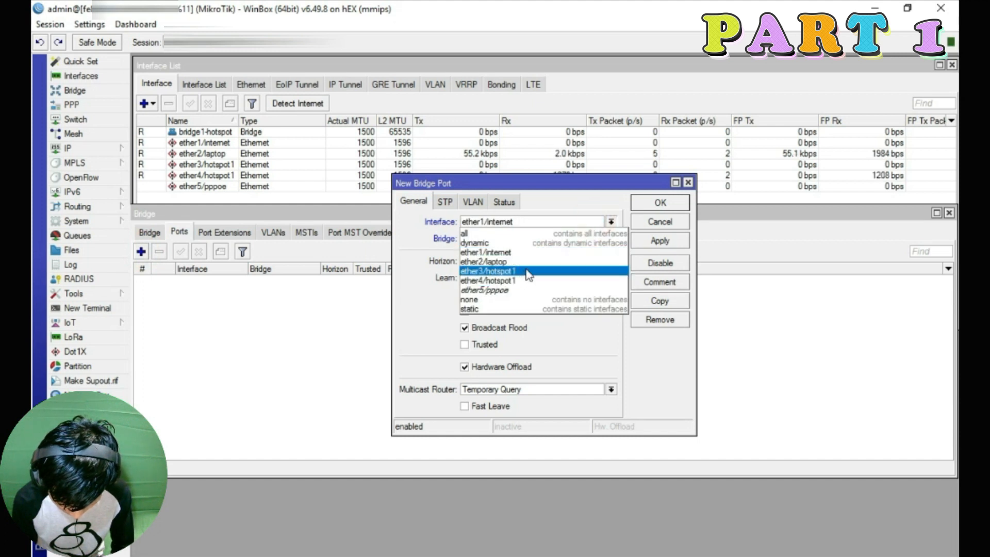
pyautogui.click(689, 183)
pyautogui.click(688, 182)
pyautogui.doubleClick(232, 177)
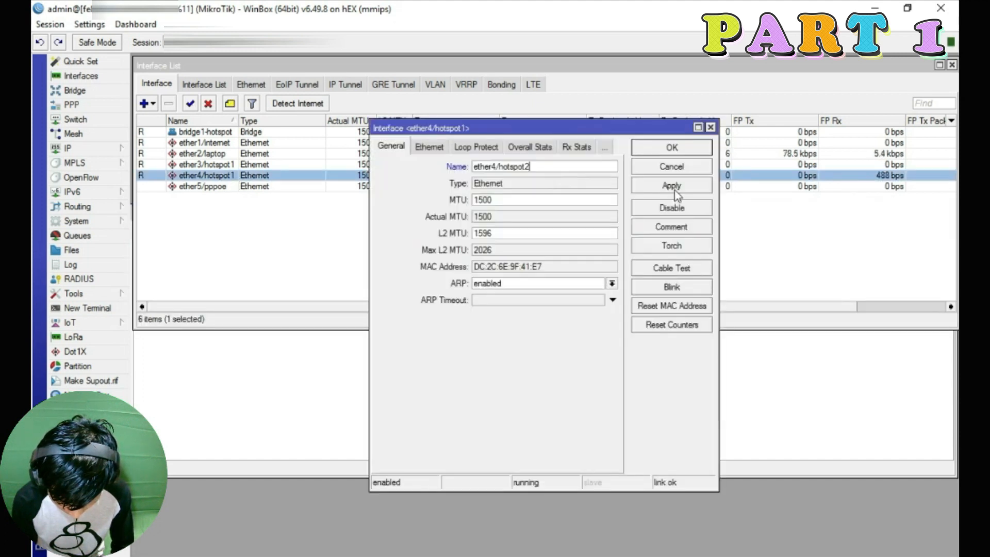
pyautogui.click(670, 166)
pyautogui.click(318, 420)
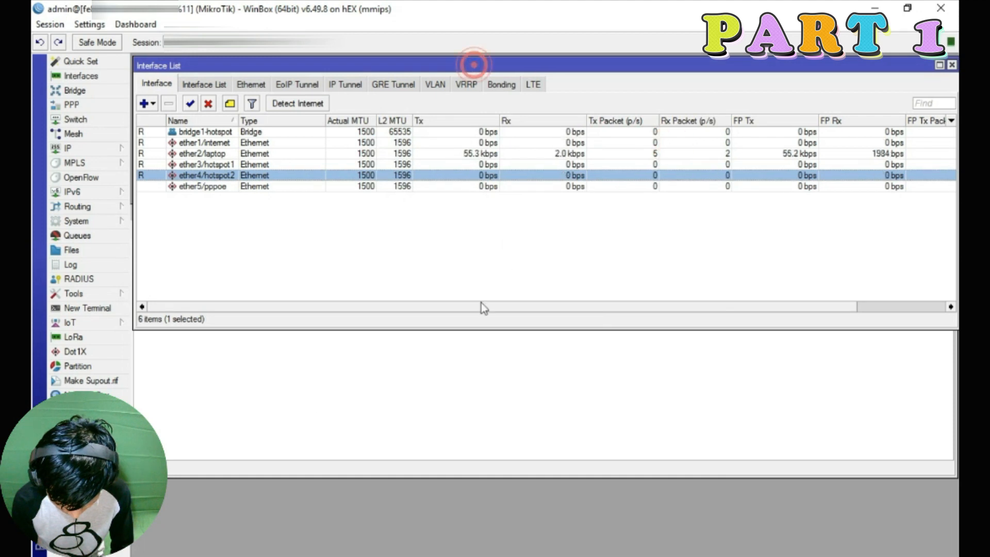
# Add ether3/hotspot1 as a port of bridge1-hotspot
pyautogui.click(454, 331)
pyautogui.click(438, 198)
pyautogui.click(420, 332)
pyautogui.moveTo(442, 213); pyautogui.dragTo(442, 256)
pyautogui.moveTo(459, 248)
pyautogui.mouseDown()
pyautogui.moveTo(459, 233)
pyautogui.moveTo(447, 247)
pyautogui.mouseUp()
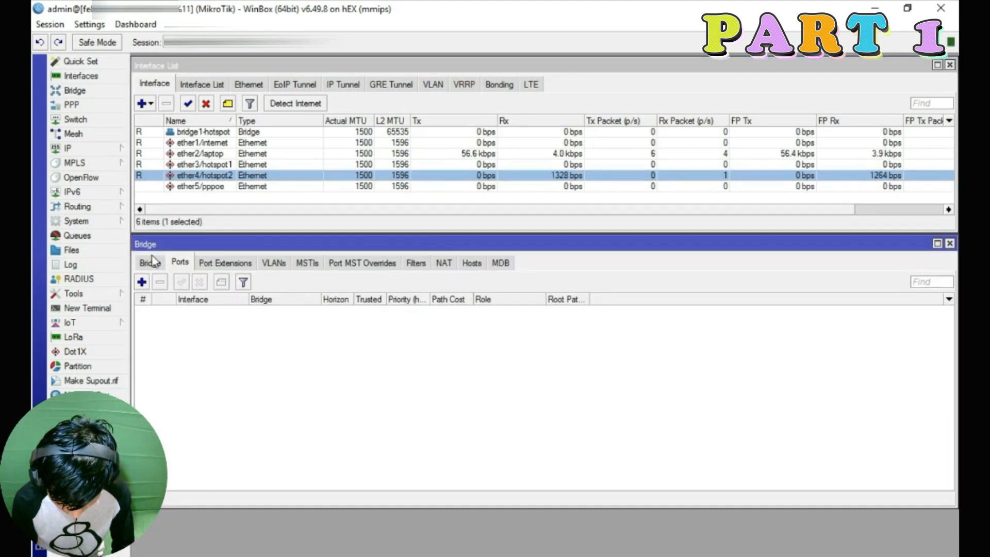
pyautogui.click(150, 263)
pyautogui.click(190, 261)
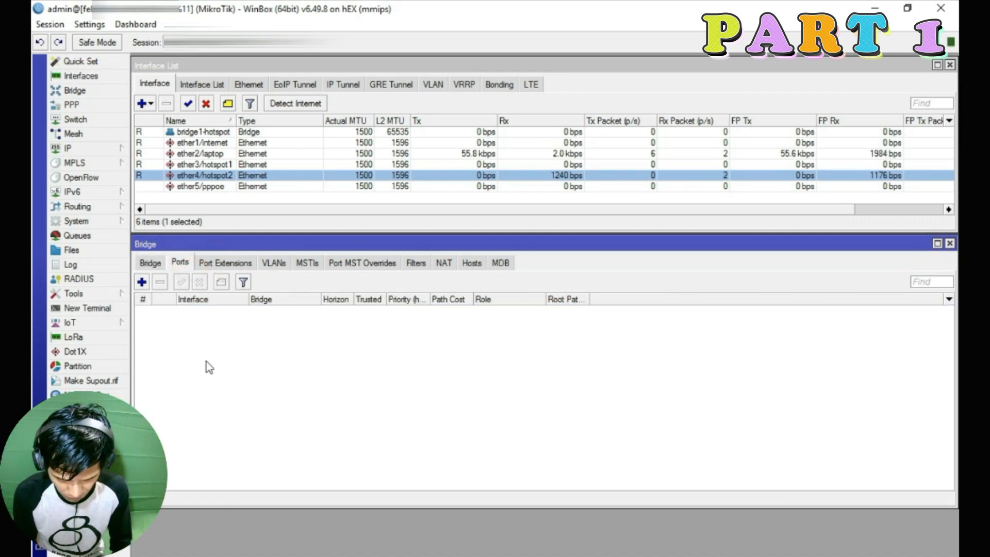
pyautogui.click(141, 282)
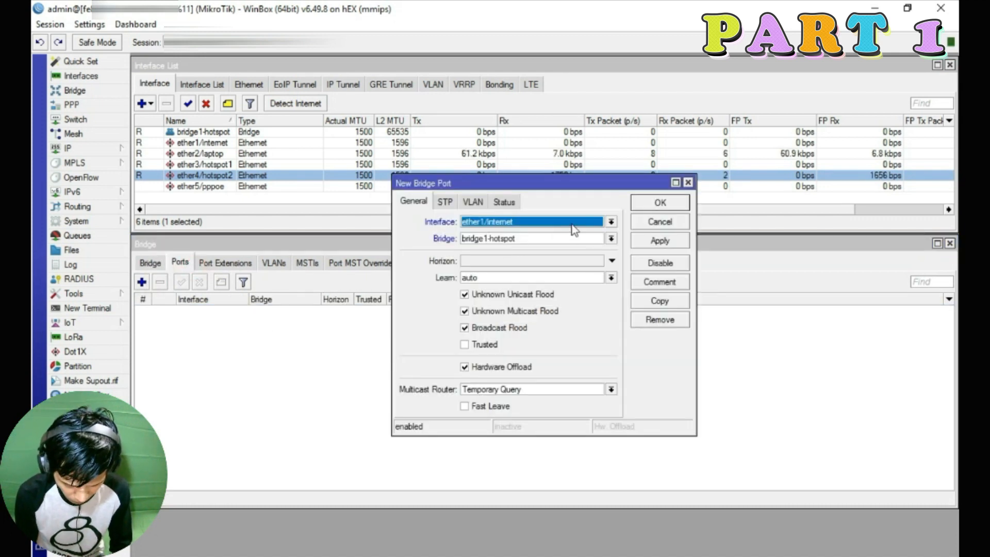
pyautogui.click(605, 222)
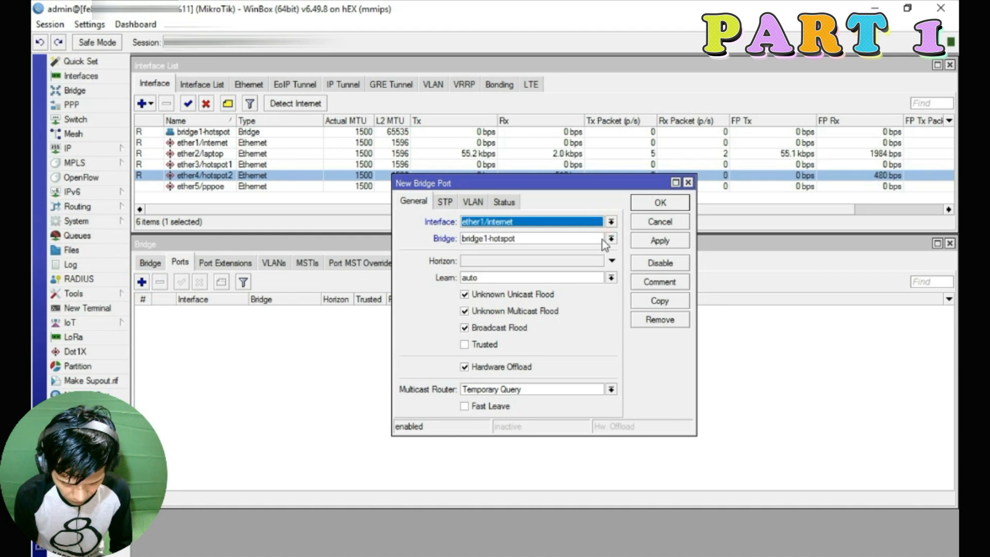
pyautogui.click(603, 238)
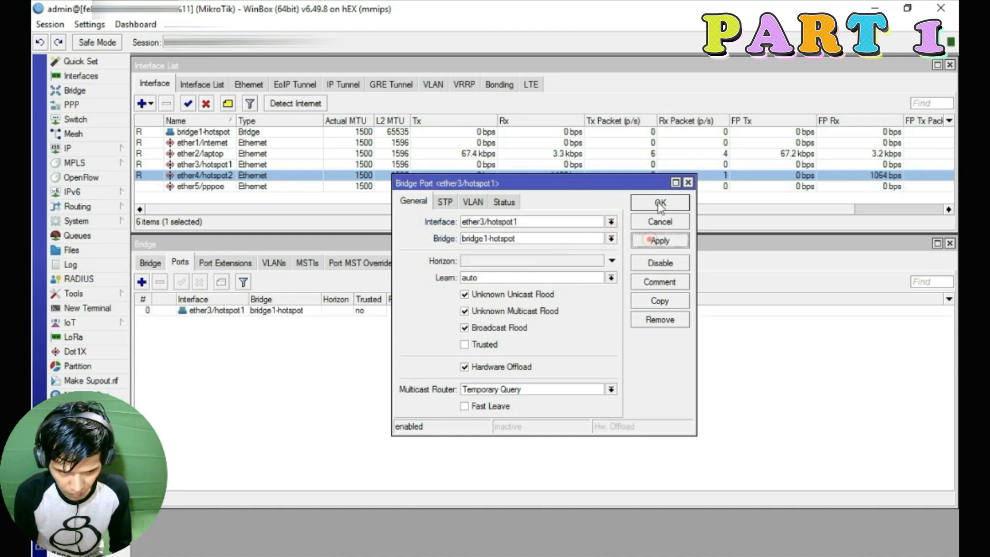
pyautogui.click(660, 202)
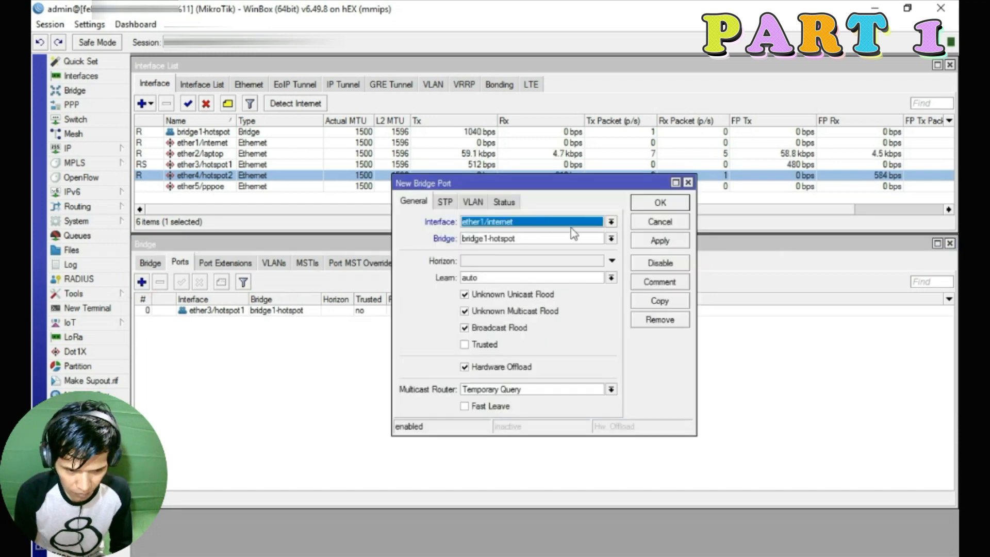
# Add ether4/hotspot2 as a second bridge1-hotspot port
pyautogui.click(572, 222)
pyautogui.click(563, 281)
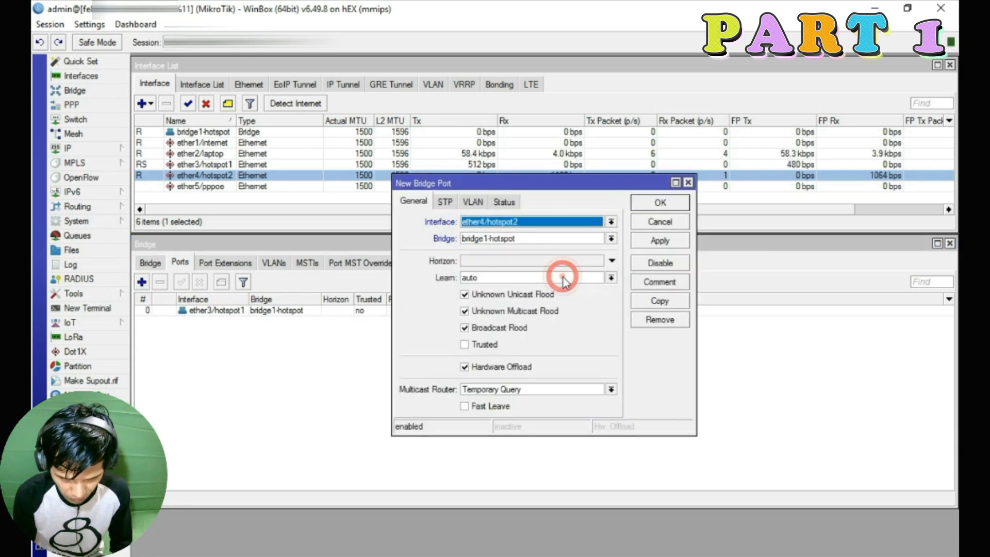
pyautogui.click(660, 240)
pyautogui.click(660, 202)
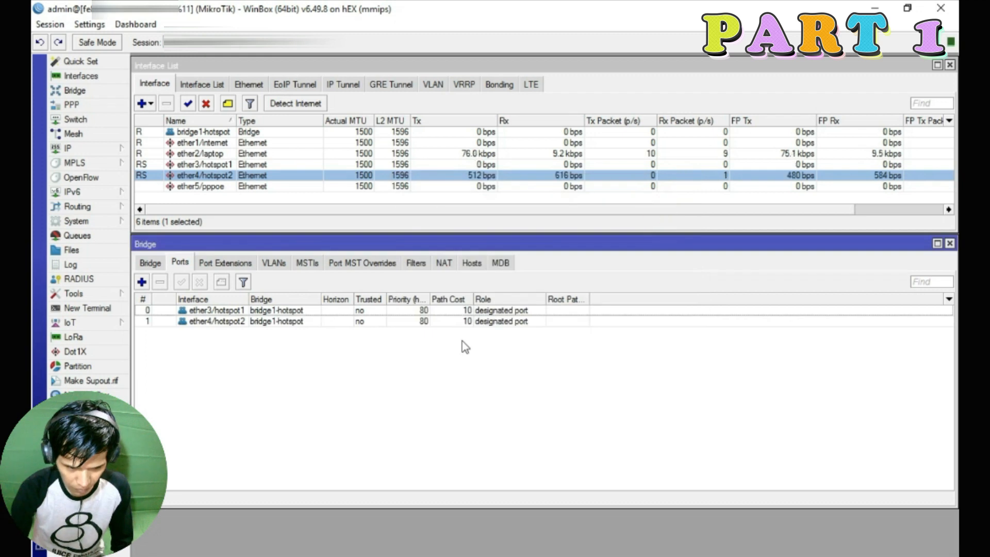
pyautogui.doubleClick(251, 132)
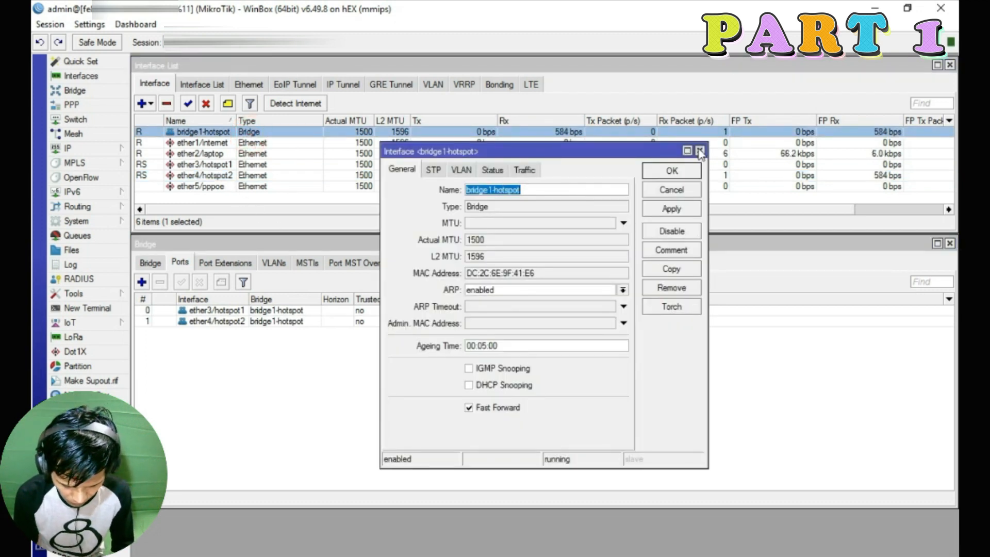
# Remove both hotspot ports from the bridge and delete bridge1-hotspot
pyautogui.click(700, 150)
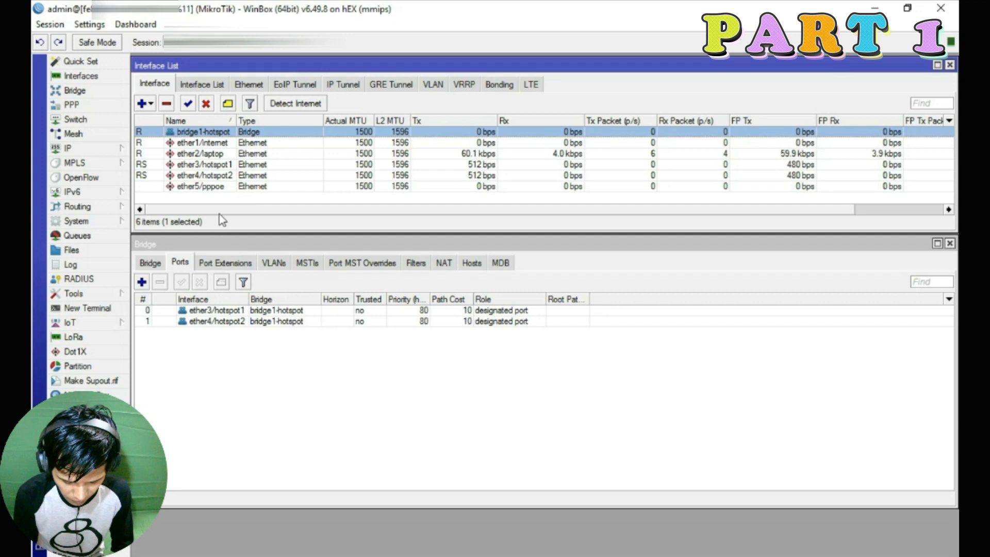
pyautogui.click(216, 320)
pyautogui.click(160, 282)
pyautogui.click(162, 283)
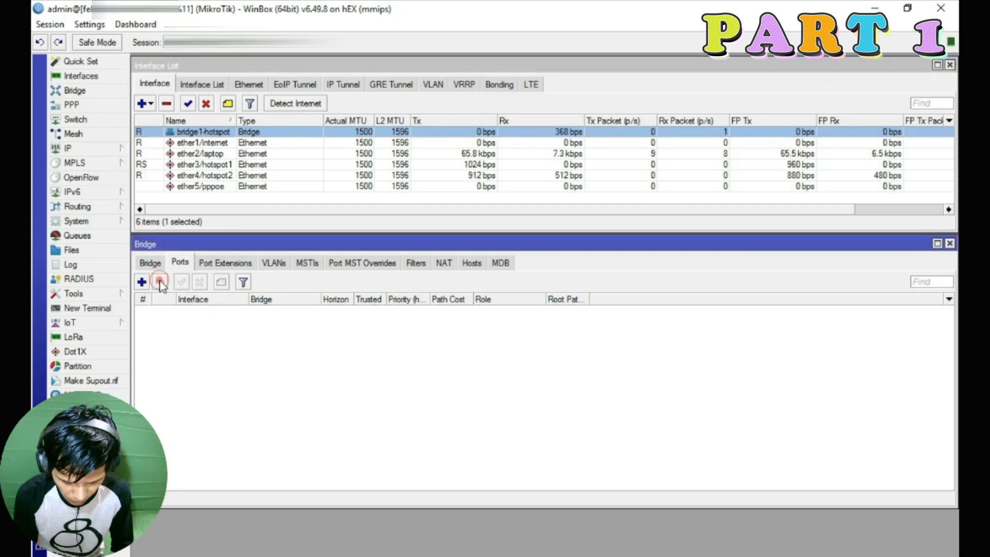
pyautogui.click(150, 262)
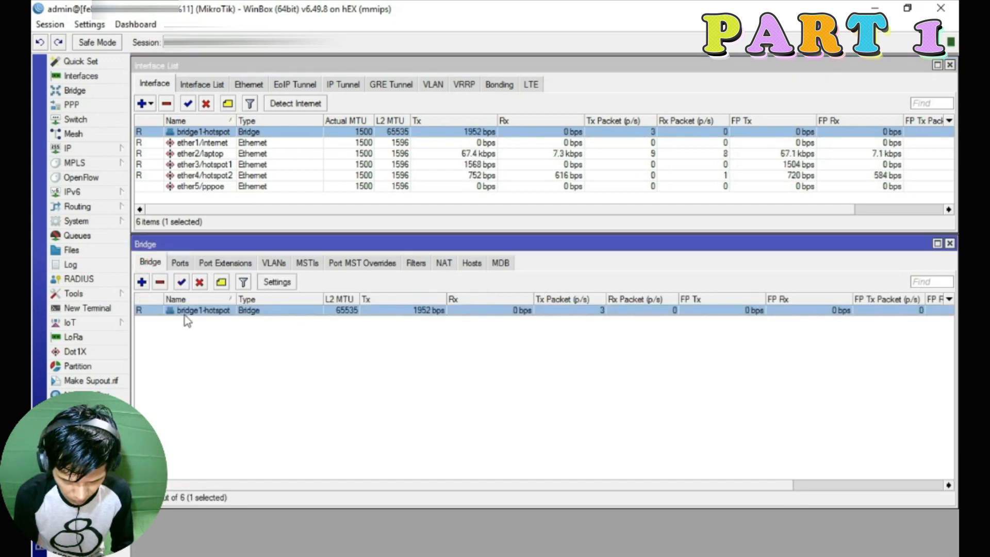
pyautogui.click(160, 281)
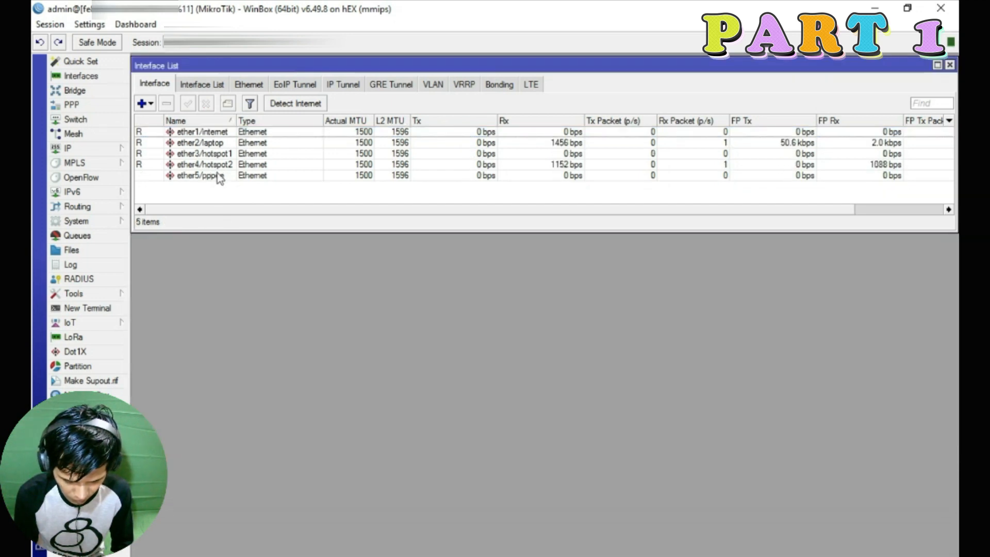
# Rename ether4/hotspot2 back to ether4 and ether3/hotspot1 to ether3/hotspot
pyautogui.doubleClick(217, 165)
pyautogui.moveTo(545, 164); pyautogui.dragTo(494, 166)
pyautogui.click(553, 165)
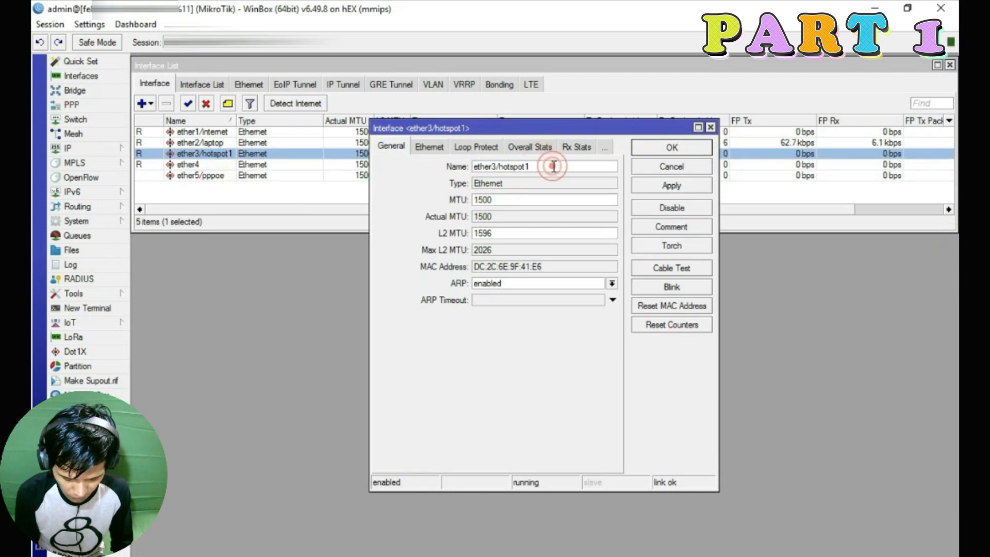
pyautogui.press('BackSpace')
pyautogui.click(672, 147)
pyautogui.click(205, 187)
pyautogui.click(206, 175)
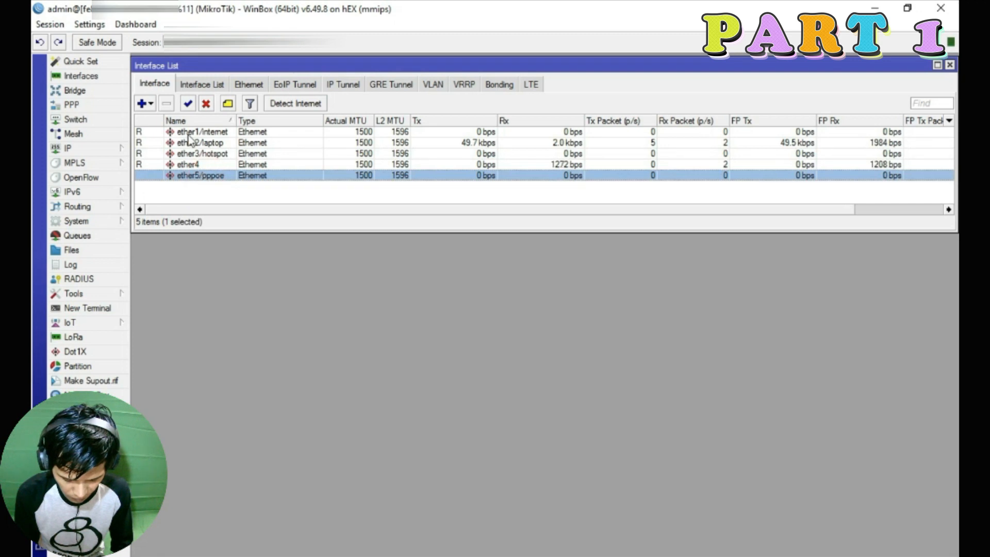
# Append /tetangga to ether4's name, making it ether4/tetangga
pyautogui.click(195, 165)
pyautogui.doubleClick(195, 165)
pyautogui.click(504, 168)
pyautogui.write('/')
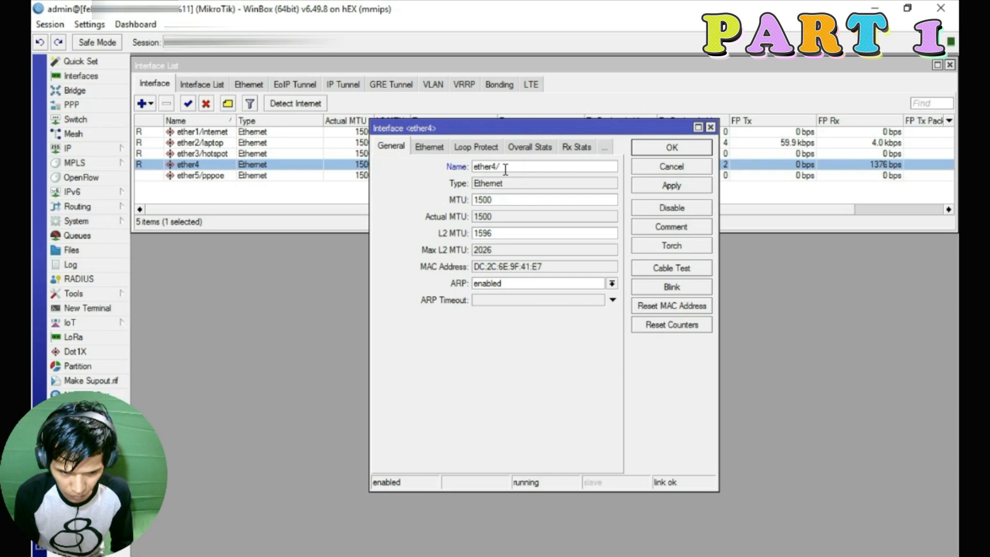
pyautogui.write('terangga')
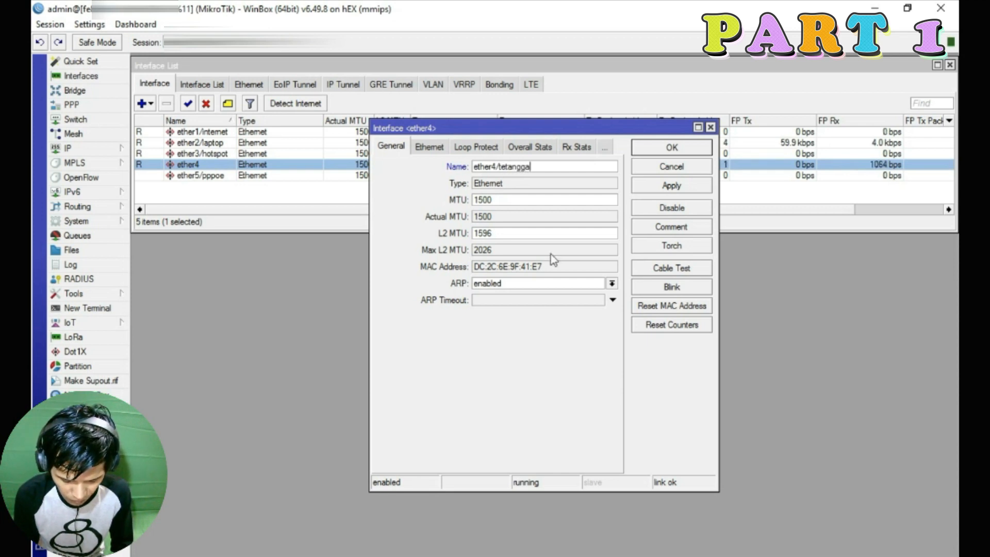
pyautogui.click(667, 186)
pyautogui.click(665, 148)
pyautogui.click(221, 177)
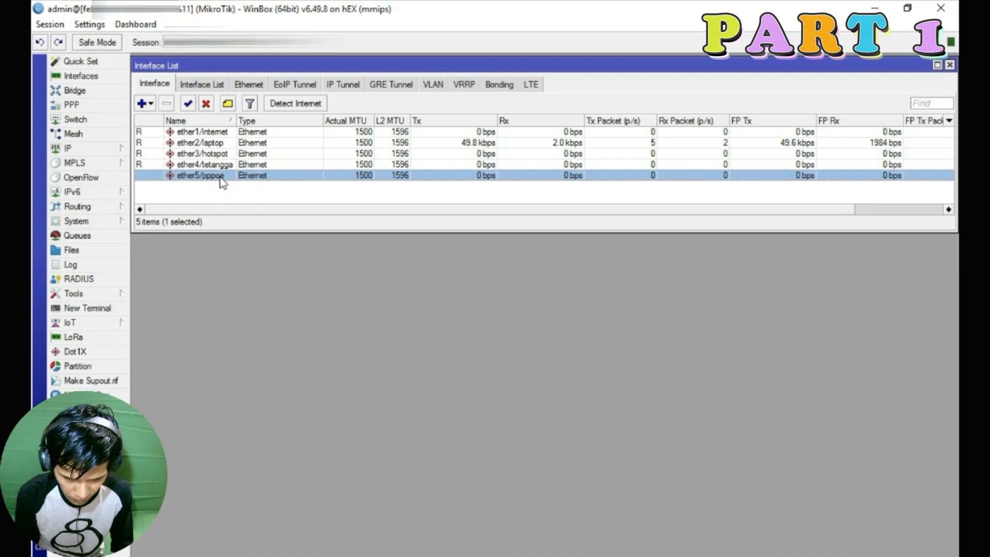
pyautogui.click(217, 132)
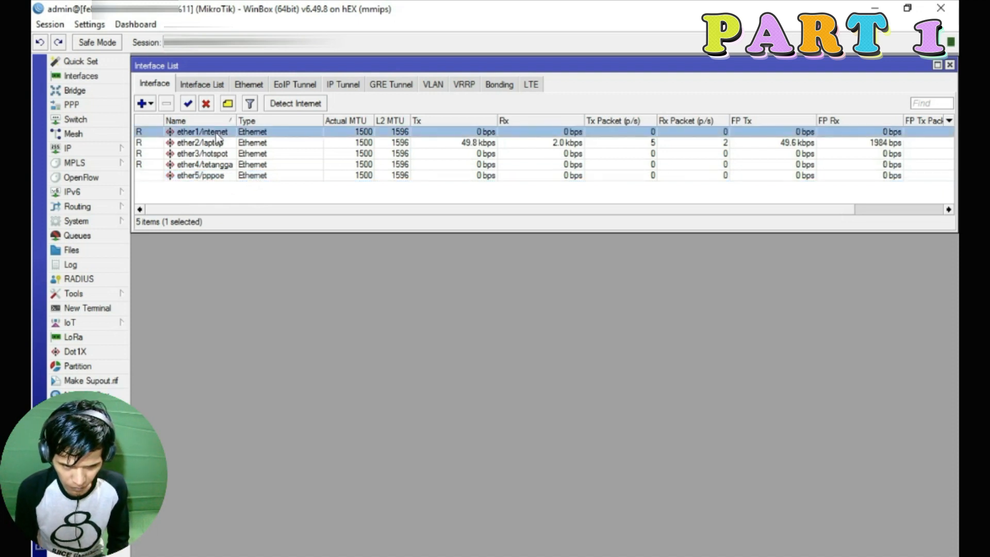
pyautogui.click(211, 155)
pyautogui.click(214, 146)
pyautogui.click(209, 154)
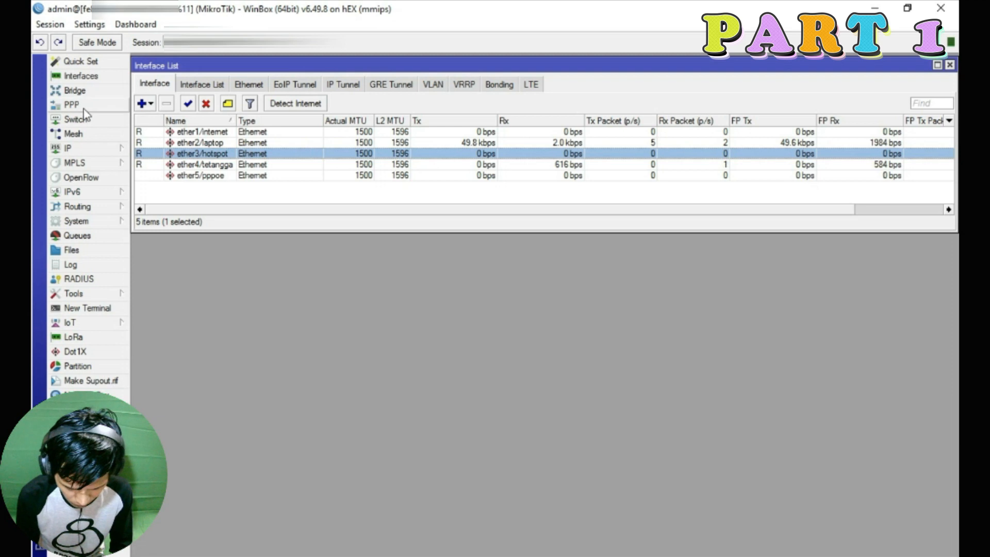
# Add a DHCP client on ether1/internet that obtains 192.168.1.2/24
pyautogui.click(68, 149)
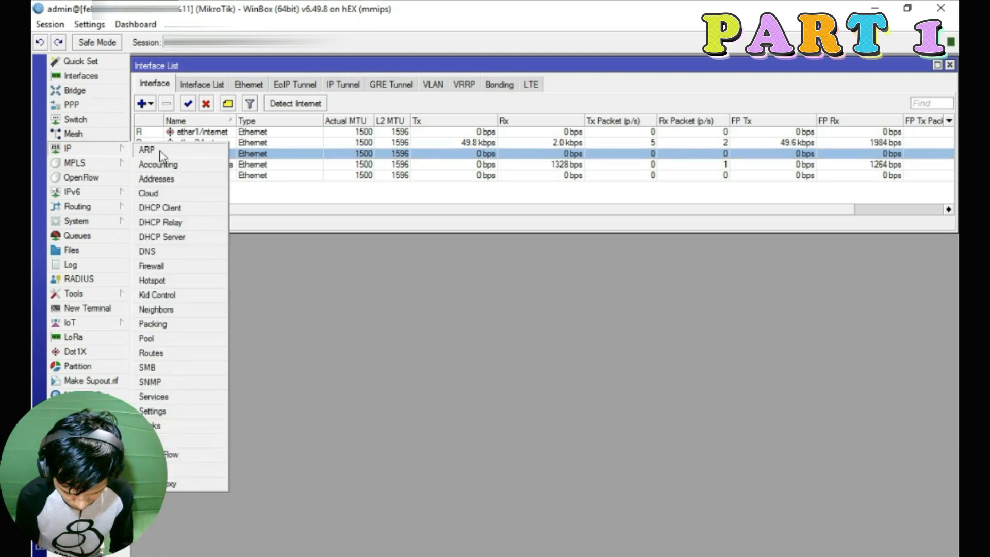
pyautogui.click(179, 207)
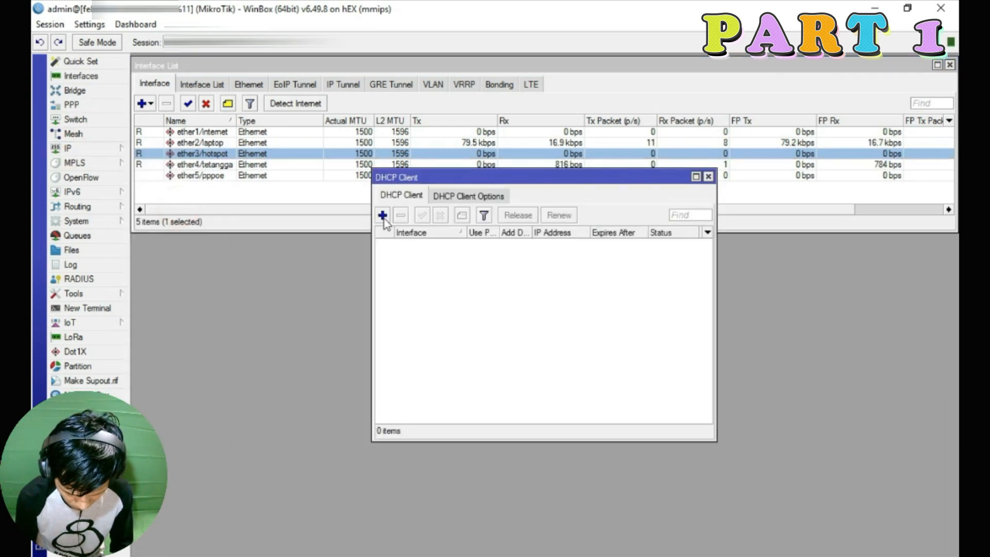
pyautogui.moveTo(477, 177); pyautogui.dragTo(695, 242)
pyautogui.click(599, 278)
pyautogui.click(590, 237)
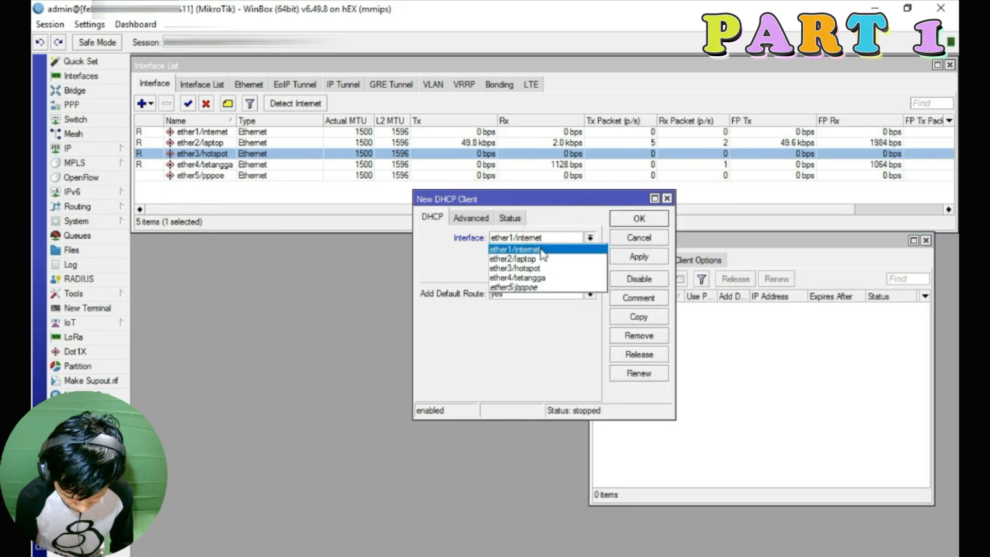
pyautogui.click(541, 250)
pyautogui.click(642, 256)
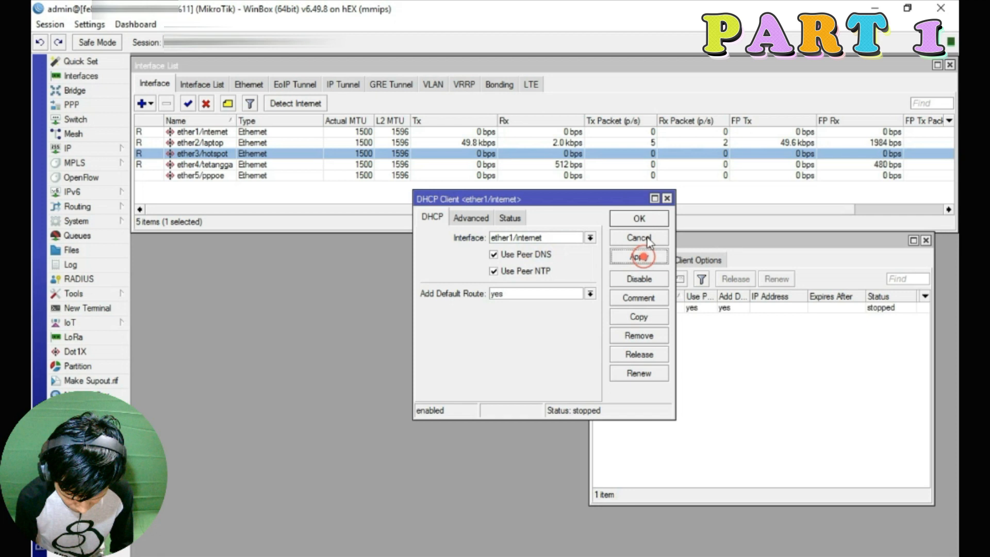
pyautogui.click(640, 239)
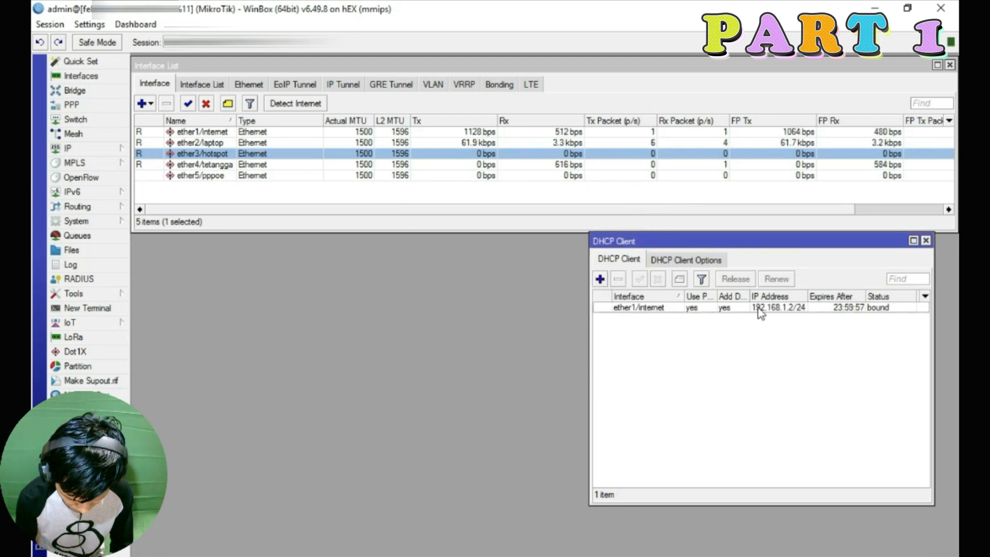
pyautogui.moveTo(776, 312)
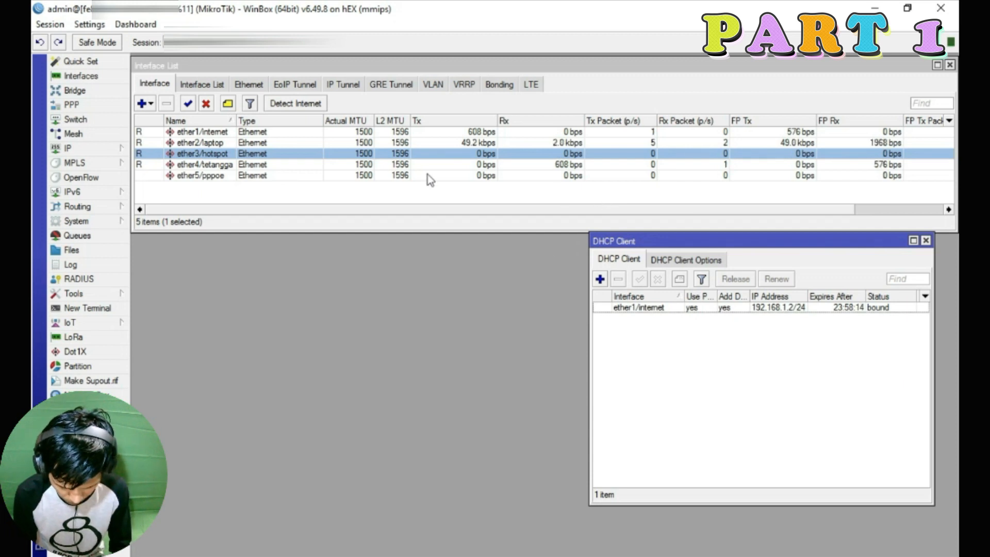
# Open the IP Addresses list and look over the ether1/internet and ether2/laptop interfaces
pyautogui.click(69, 149)
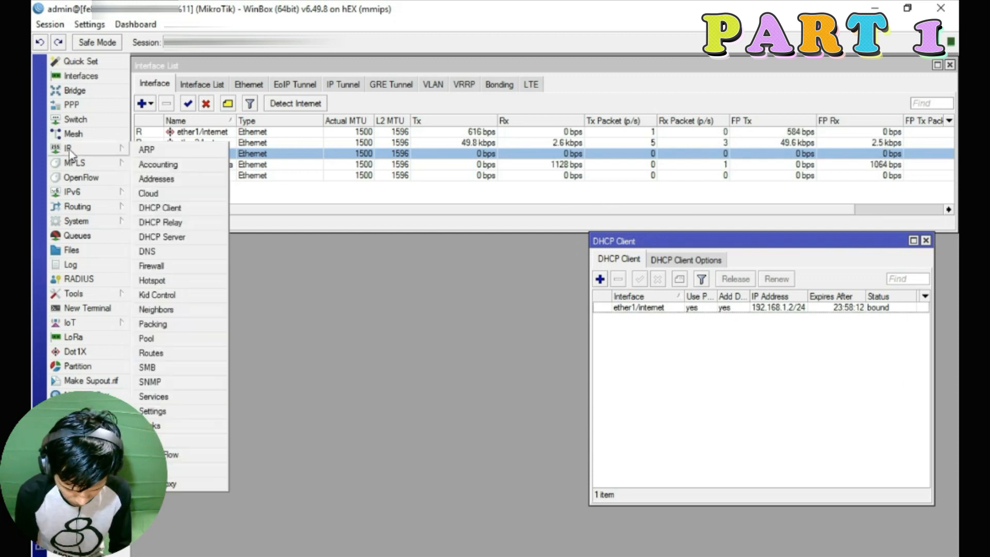
pyautogui.click(173, 178)
pyautogui.moveTo(501, 243); pyautogui.dragTo(456, 244)
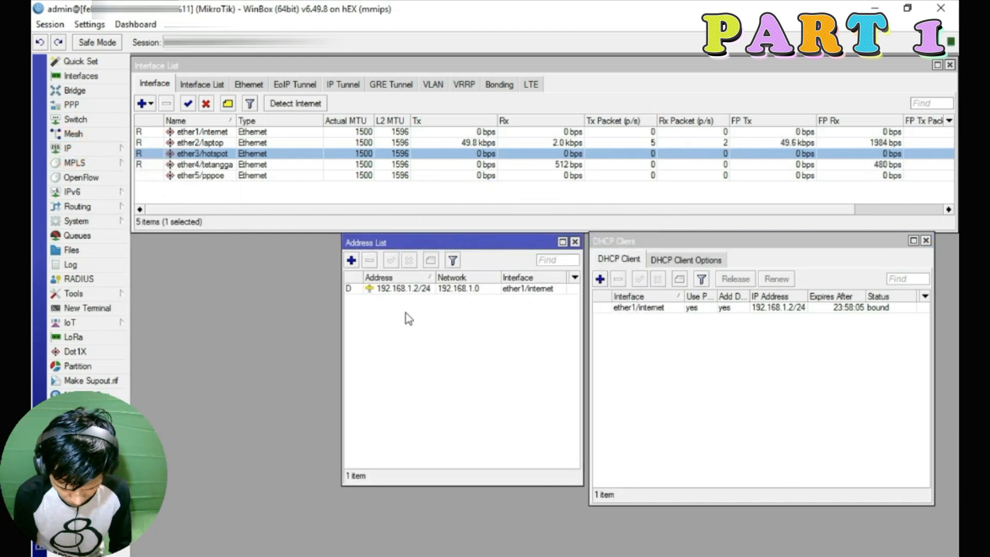
pyautogui.moveTo(410, 289)
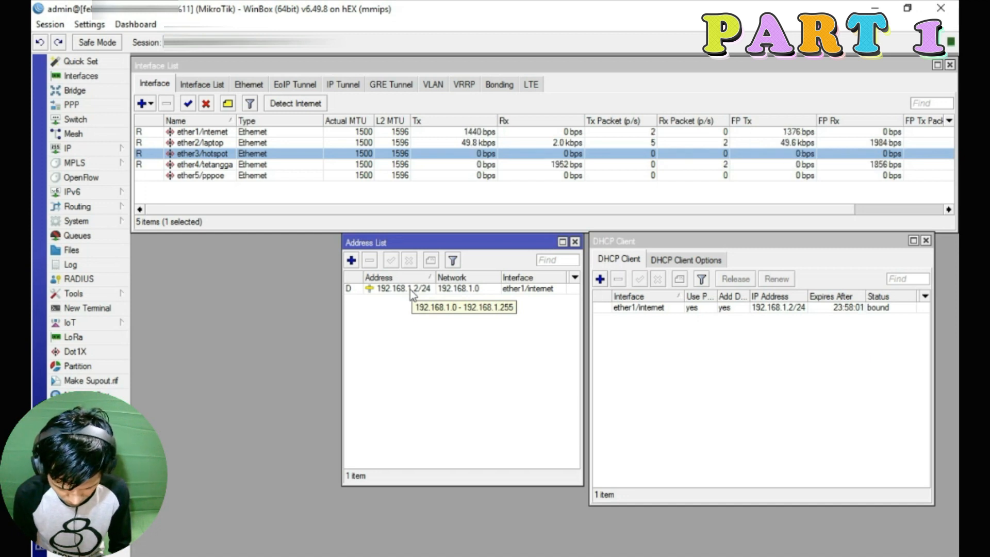
pyautogui.click(206, 132)
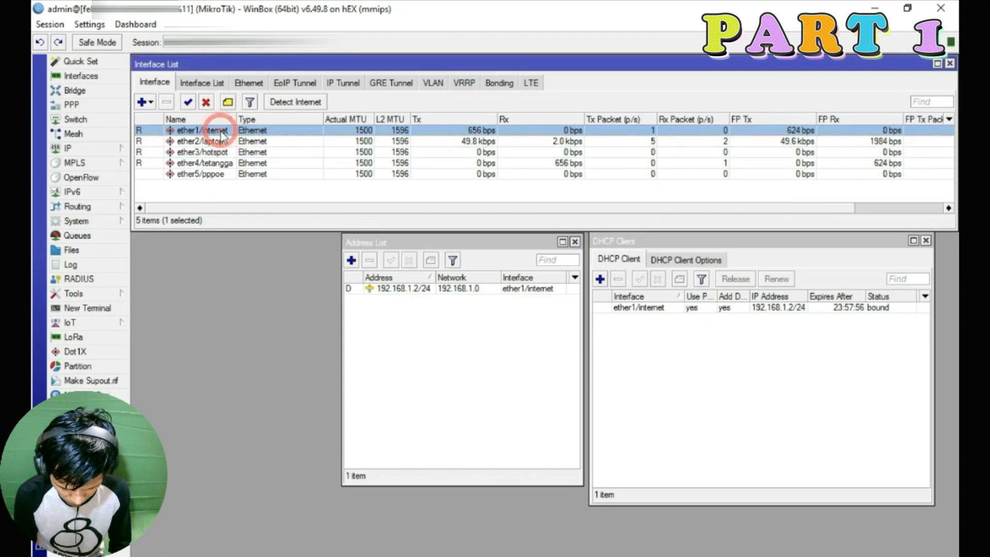
pyautogui.click(457, 247)
pyautogui.click(215, 142)
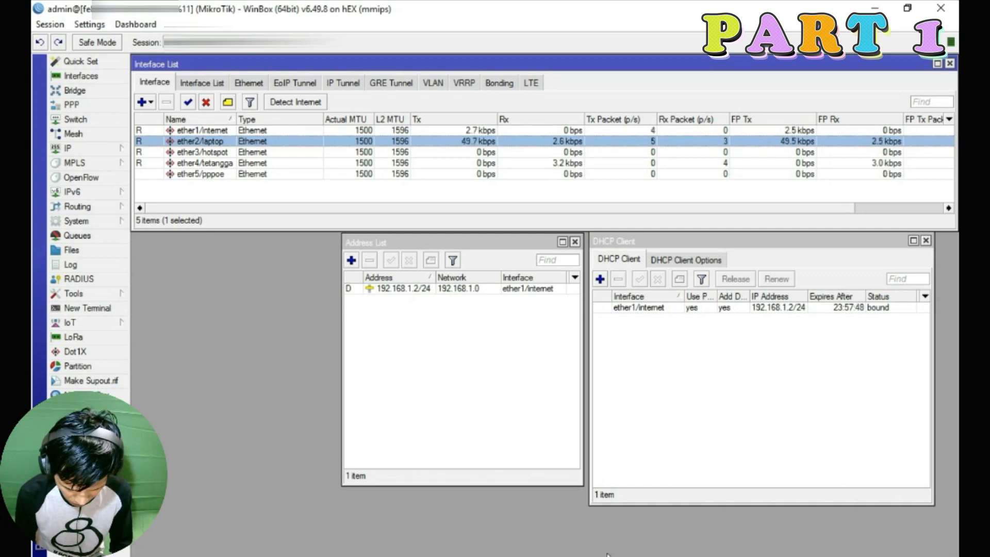
# Add the address 10.10.10.1/24 on ether2/laptop and save it
pyautogui.click(351, 260)
pyautogui.moveTo(482, 295); pyautogui.dragTo(468, 328)
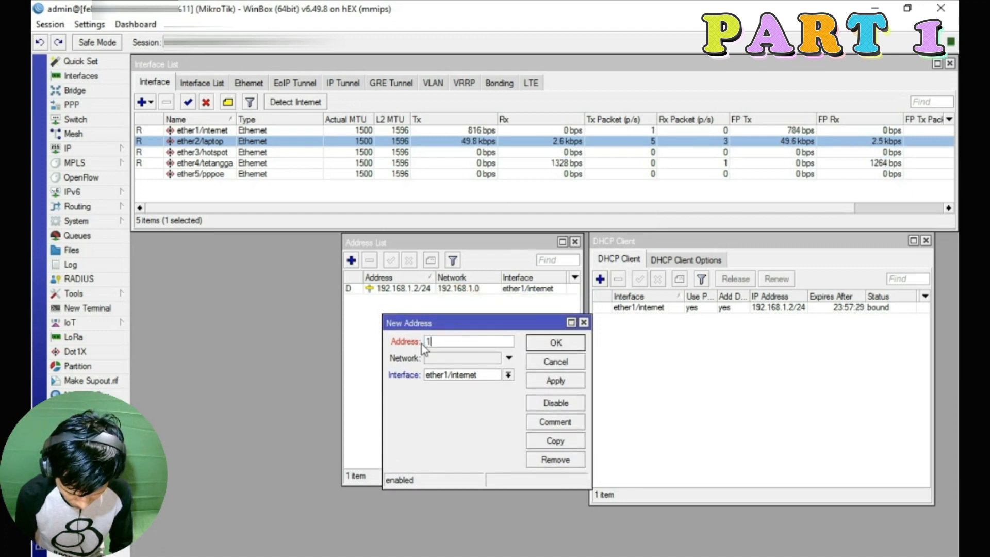
pyautogui.write('0.10.10.')
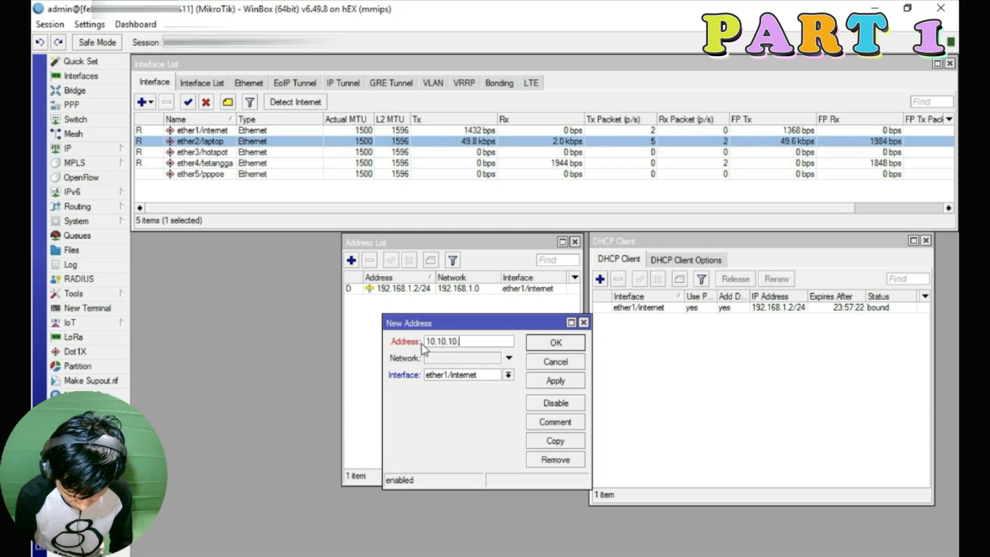
pyautogui.write('1/24')
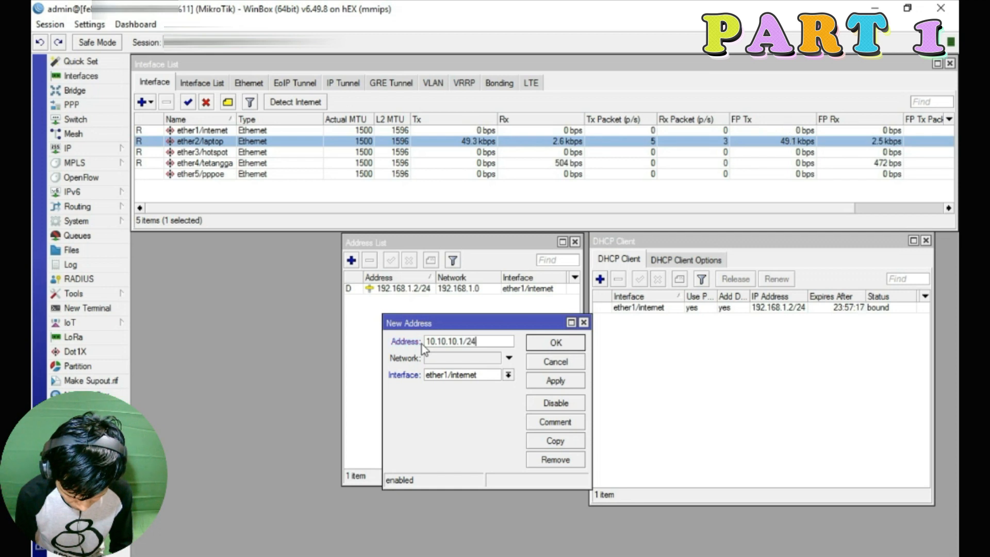
pyautogui.click(443, 375)
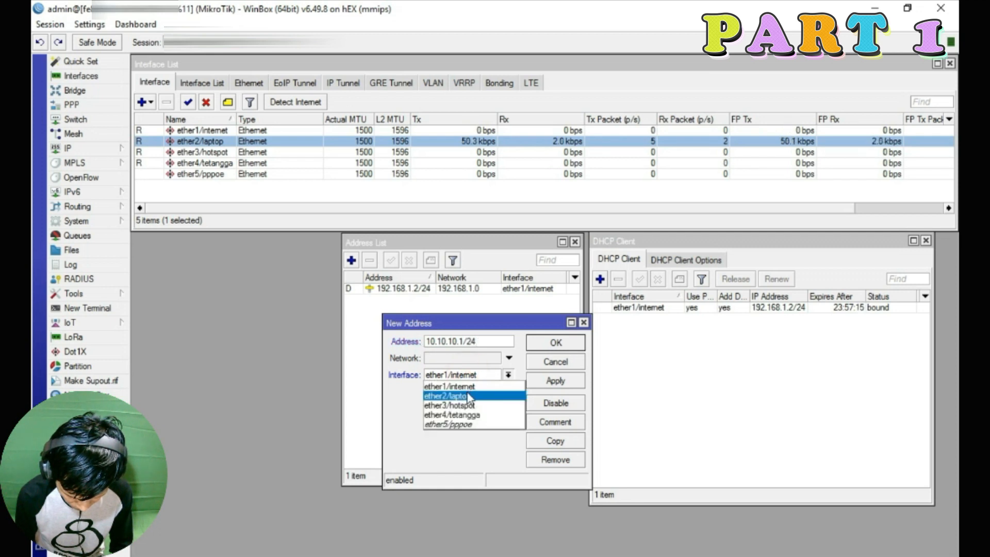
pyautogui.click(467, 396)
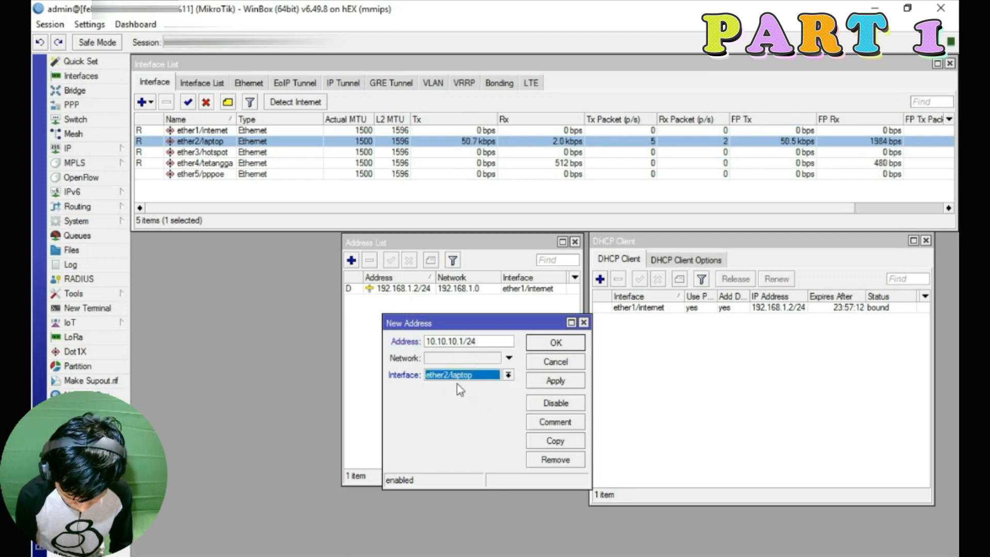
pyautogui.click(544, 381)
pyautogui.click(548, 343)
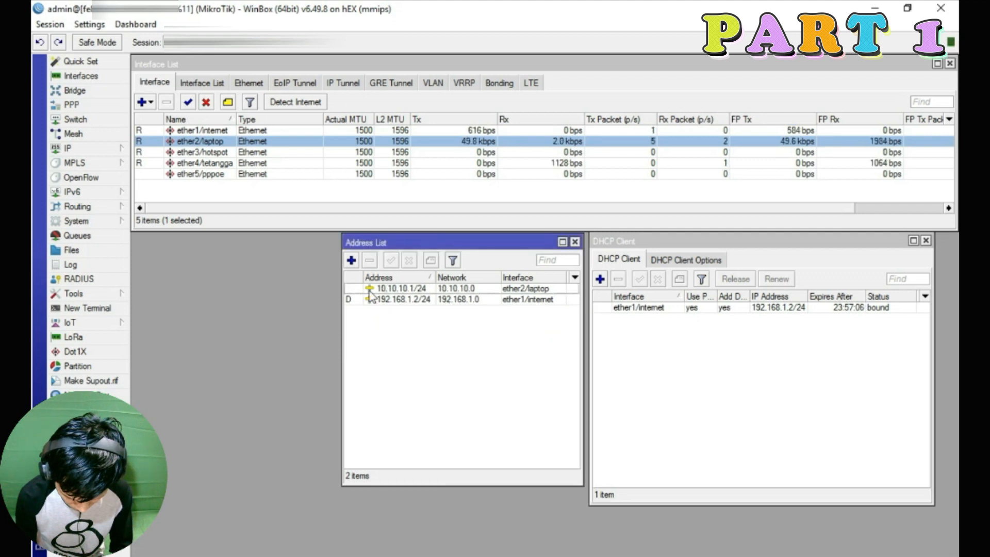
# Add the address 20.20.20.1/24 on ether3/hotspot
pyautogui.click(352, 260)
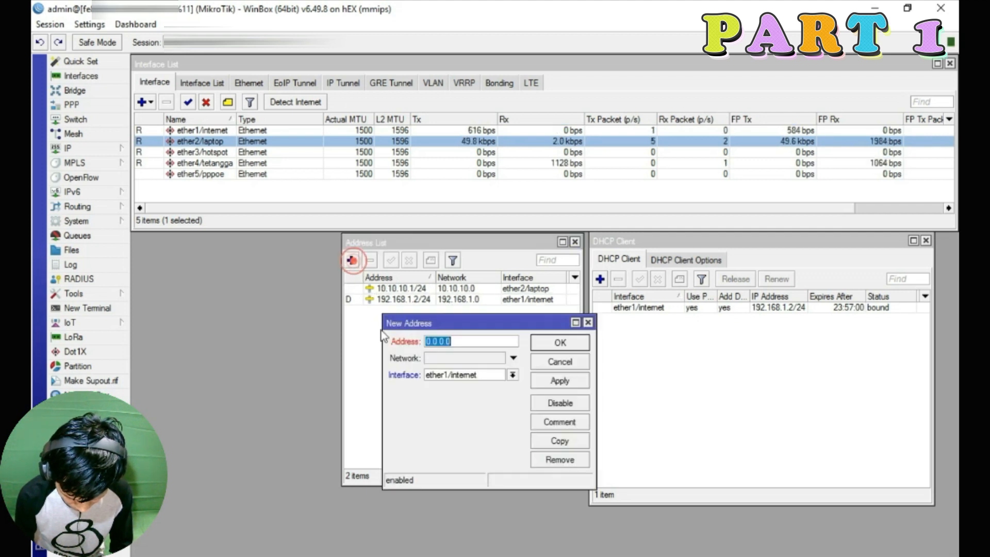
pyautogui.write('20.20.20.1/24')
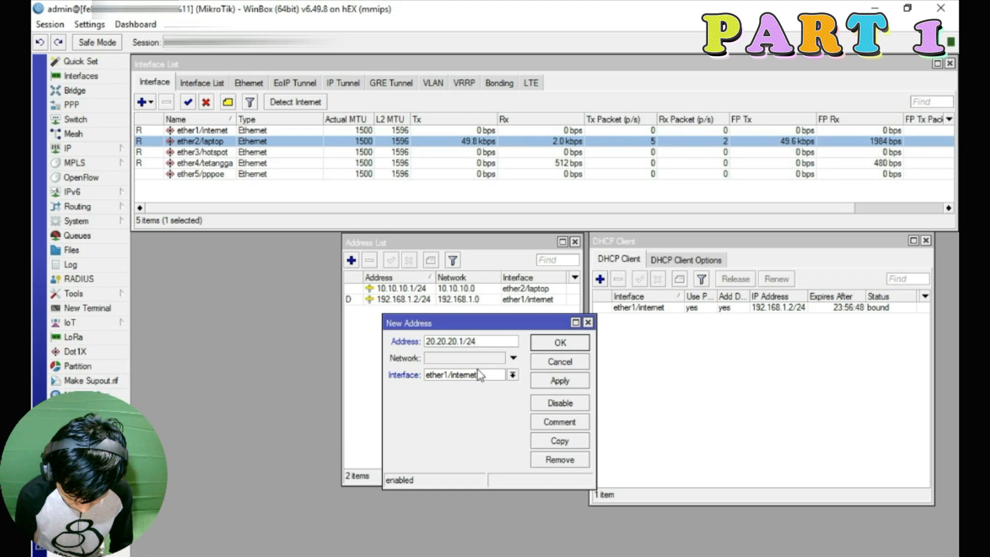
pyautogui.click(480, 375)
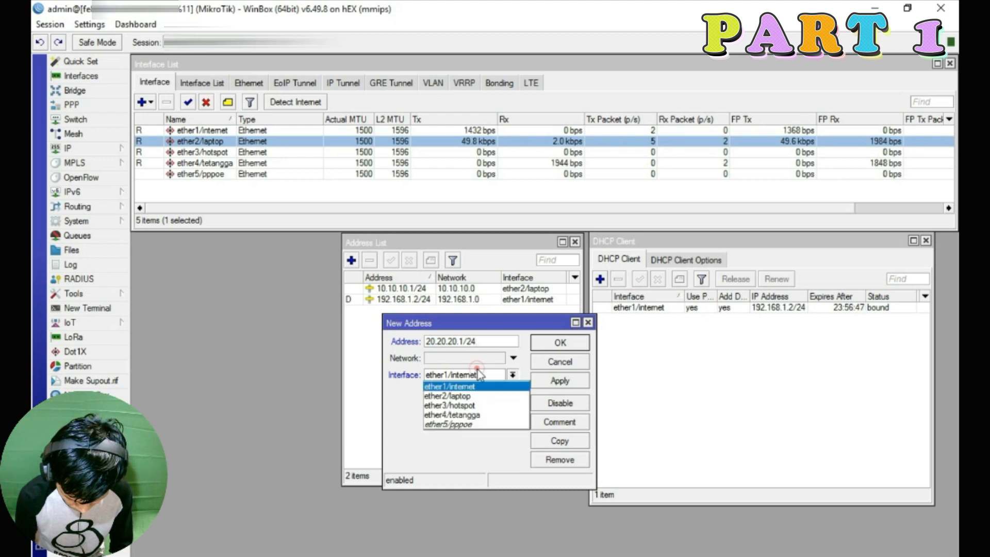
pyautogui.click(475, 406)
pyautogui.click(560, 380)
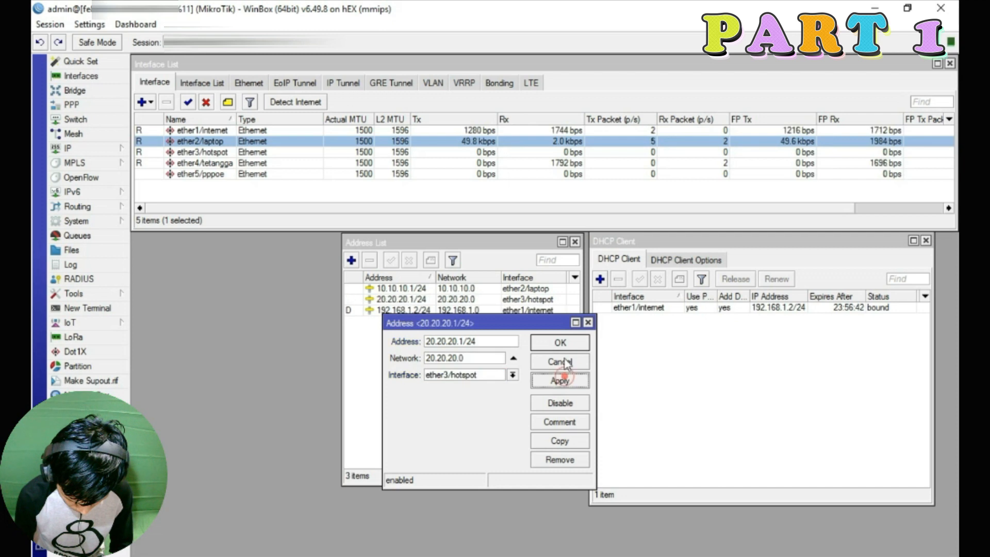
pyautogui.click(560, 342)
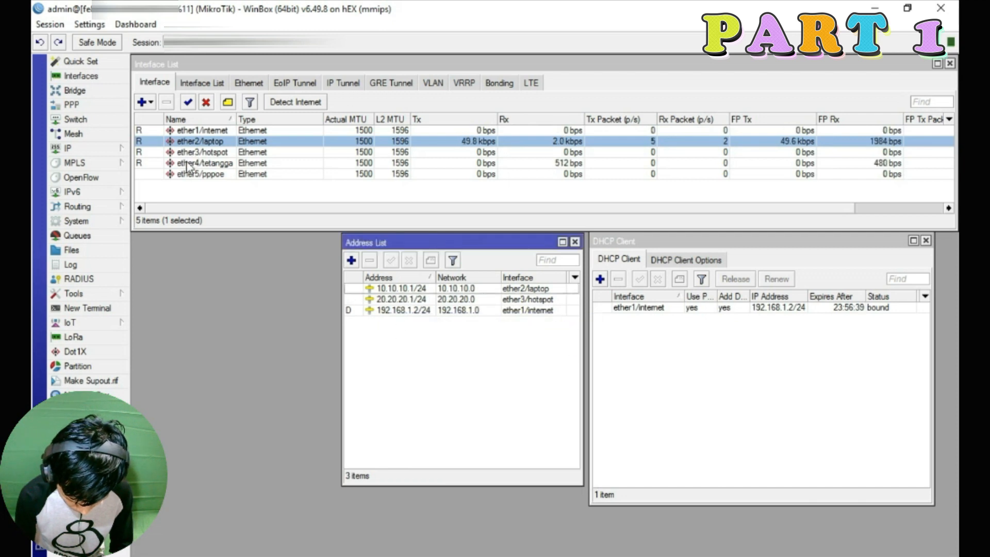
# Add the address 30.30.30.1/24 on ether4/tetangga
pyautogui.click(351, 260)
pyautogui.write('30.30.30.')
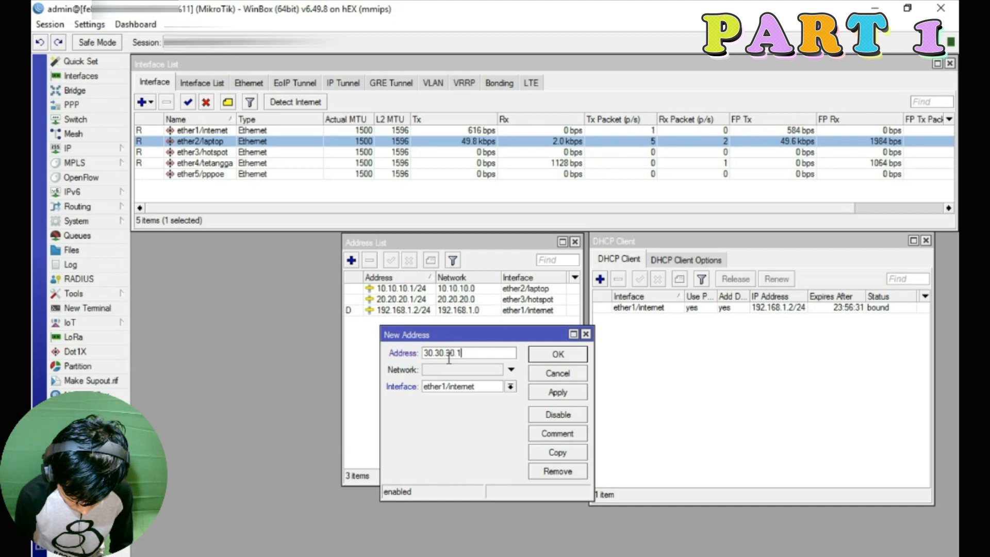
pyautogui.write('1/24')
pyautogui.click(510, 387)
pyautogui.click(454, 428)
pyautogui.click(557, 354)
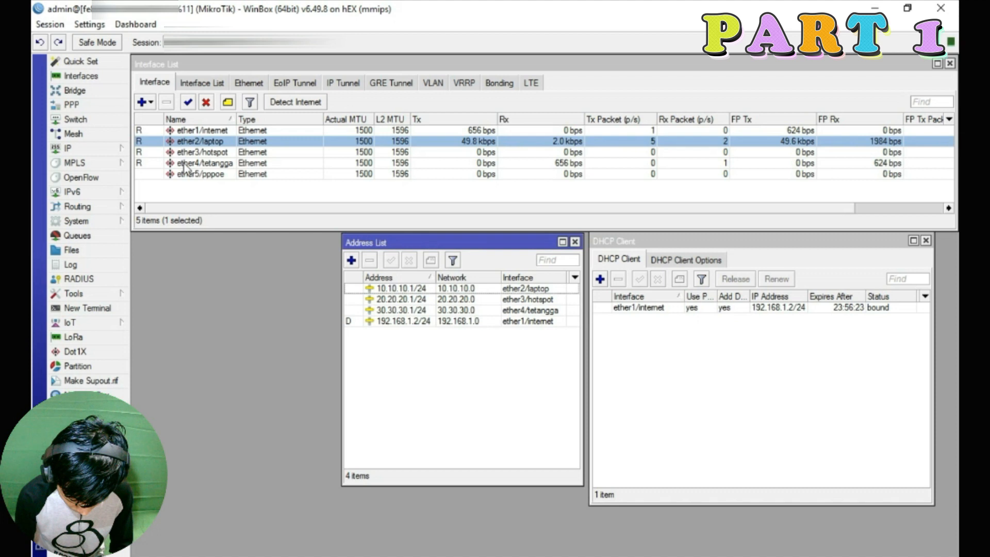
# Add the address 40.40.40.1/24 on ether5/pppoe
pyautogui.click(352, 261)
pyautogui.write('40.40.40.')
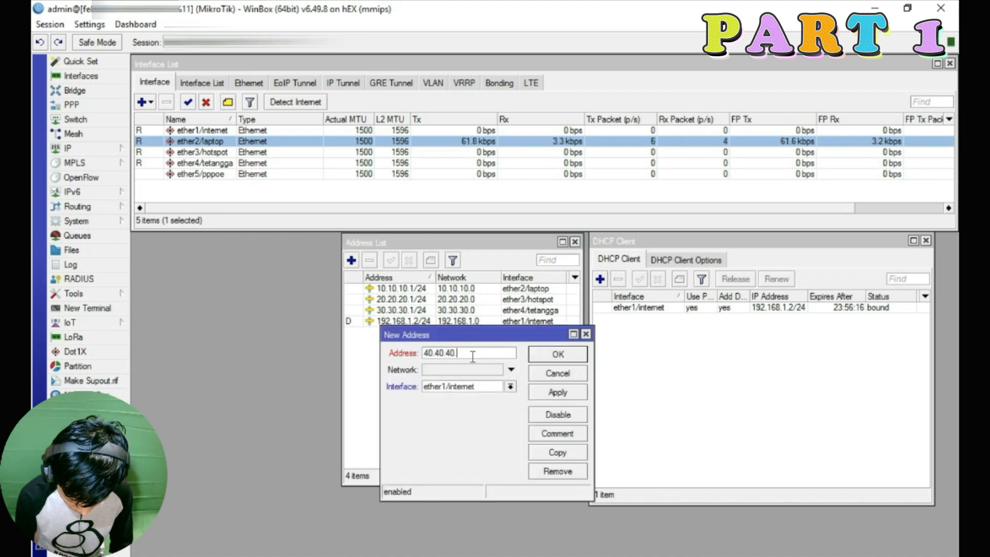
pyautogui.write('1/24')
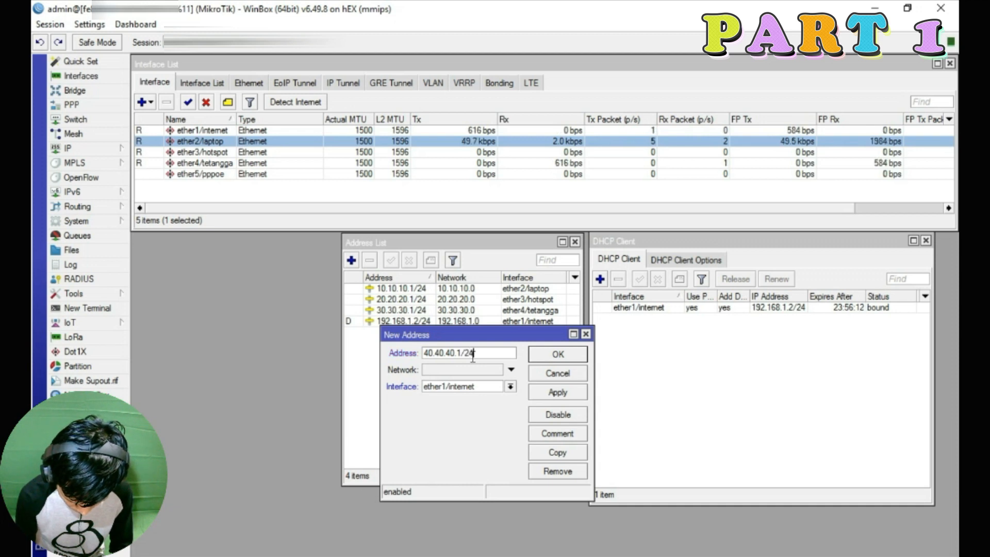
pyautogui.click(488, 387)
pyautogui.click(467, 437)
pyautogui.click(557, 392)
pyautogui.click(557, 354)
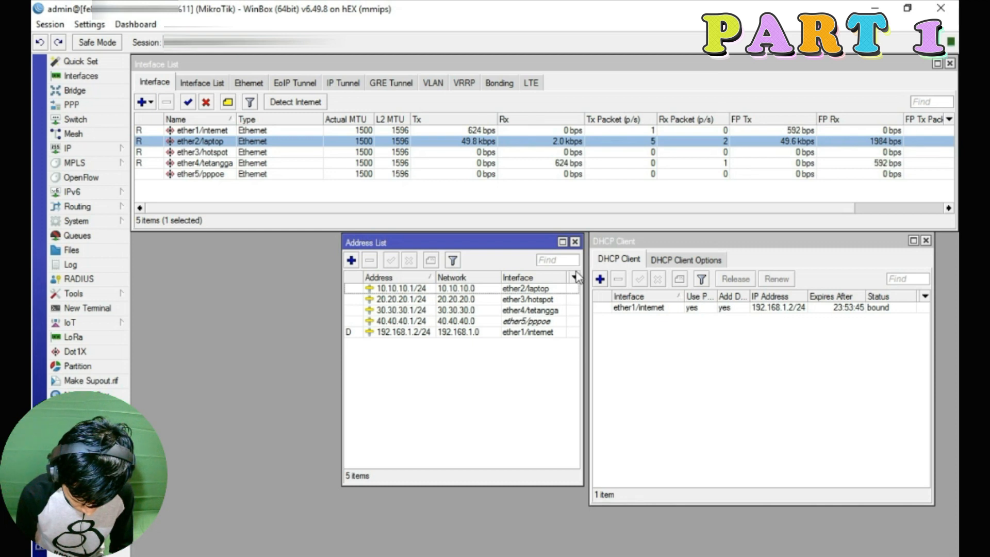
# Set the router DNS servers to 8.8.8.8, 8.8.4.4, 1.1.1.1 and 1.0.0.1 and allow remote requests
pyautogui.click(78, 149)
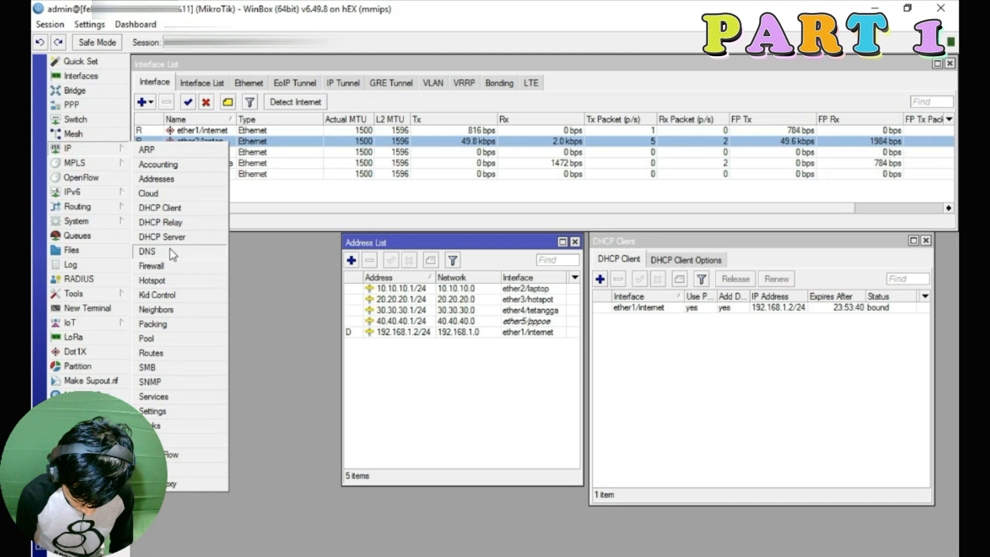
pyautogui.click(147, 251)
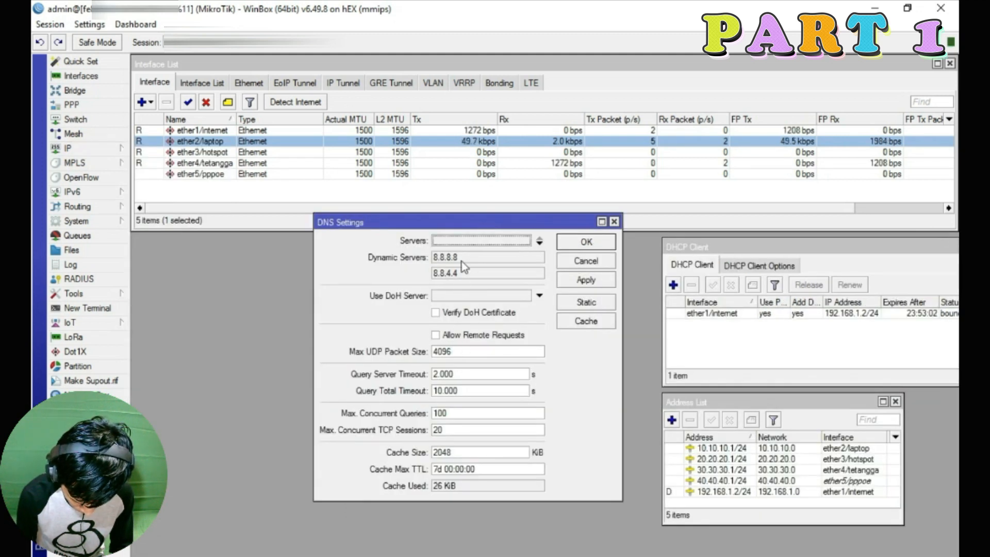
pyautogui.click(474, 247)
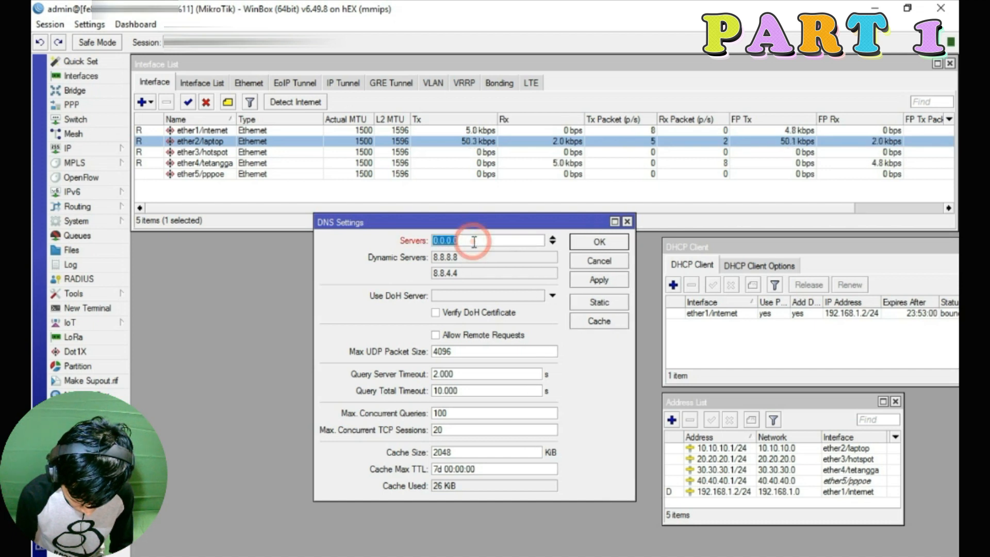
pyautogui.write('8.8.8.8')
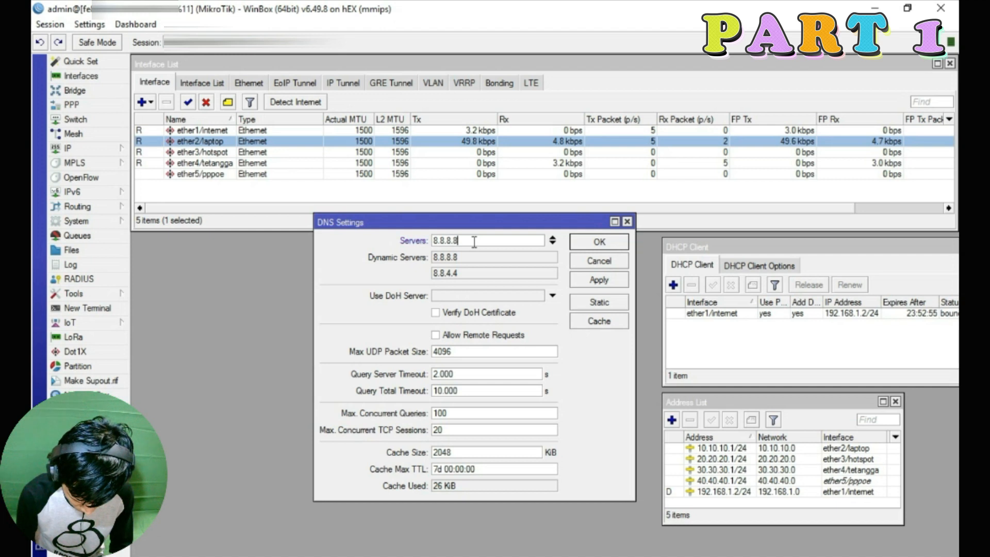
pyautogui.click(554, 243)
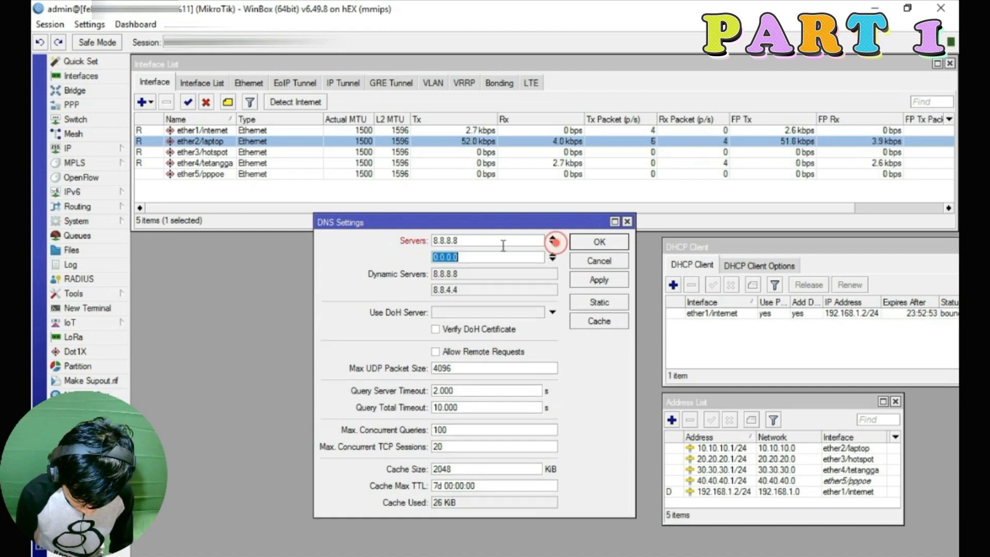
pyautogui.write('8.8.4.4')
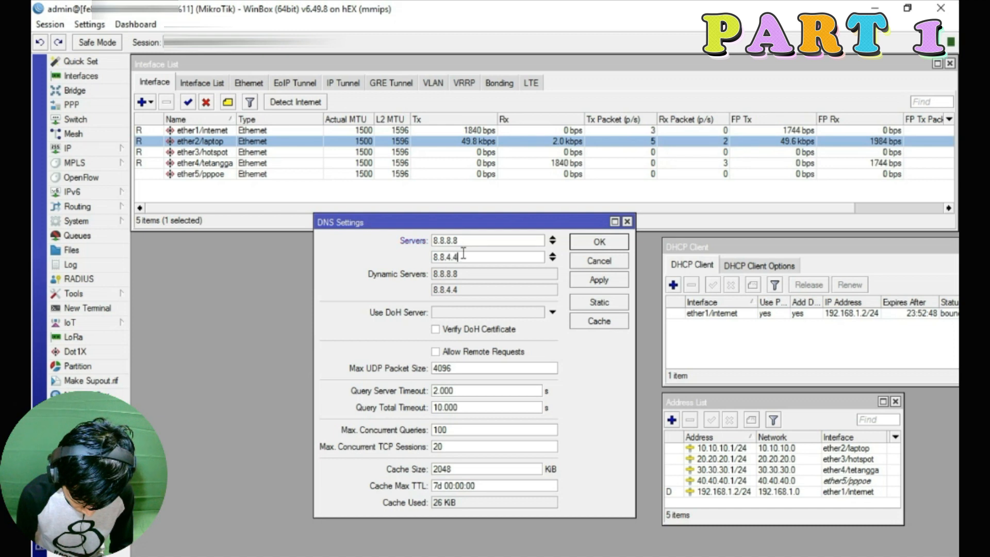
pyautogui.click(552, 261)
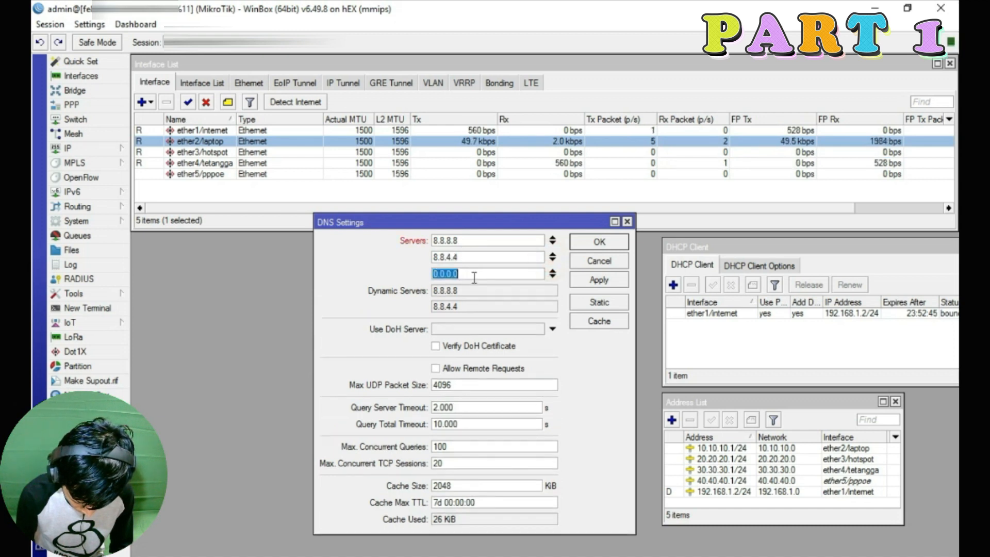
pyautogui.write('1')
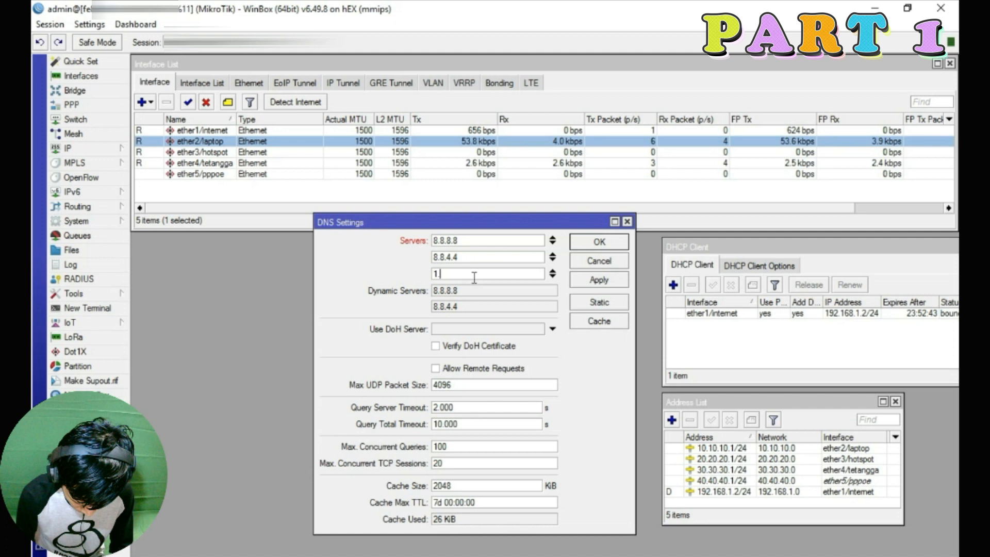
pyautogui.write('.1.1.1')
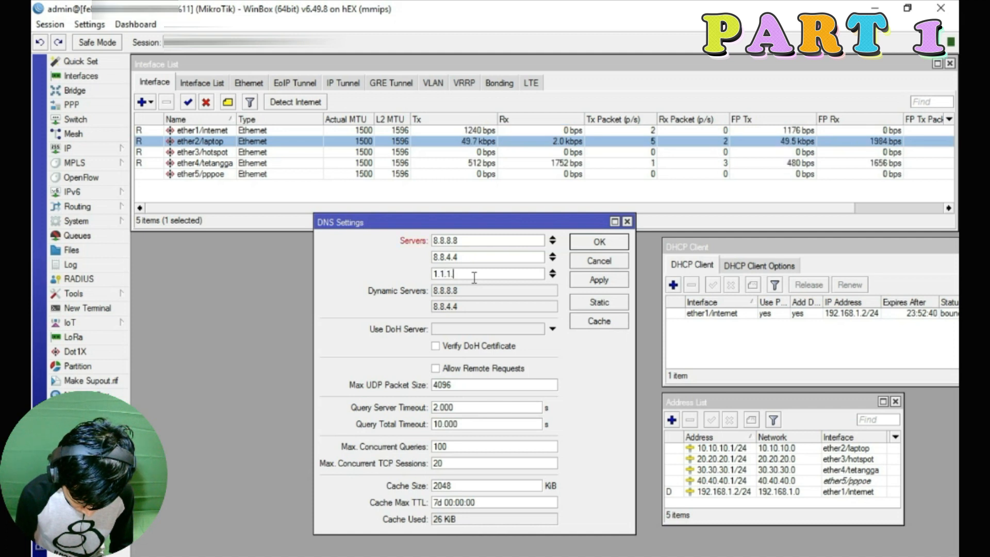
pyautogui.click(552, 276)
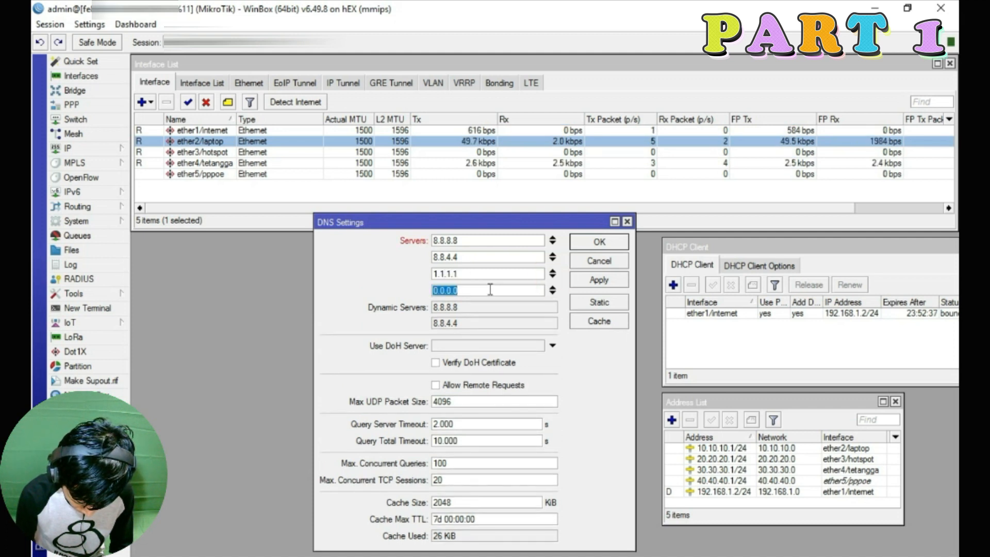
pyautogui.write('1.0.0.1')
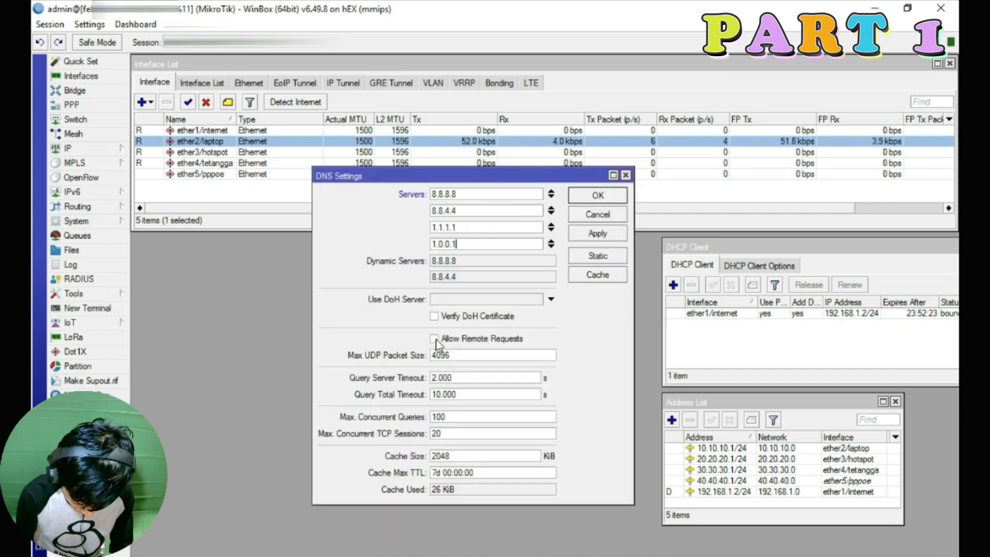
pyautogui.click(442, 341)
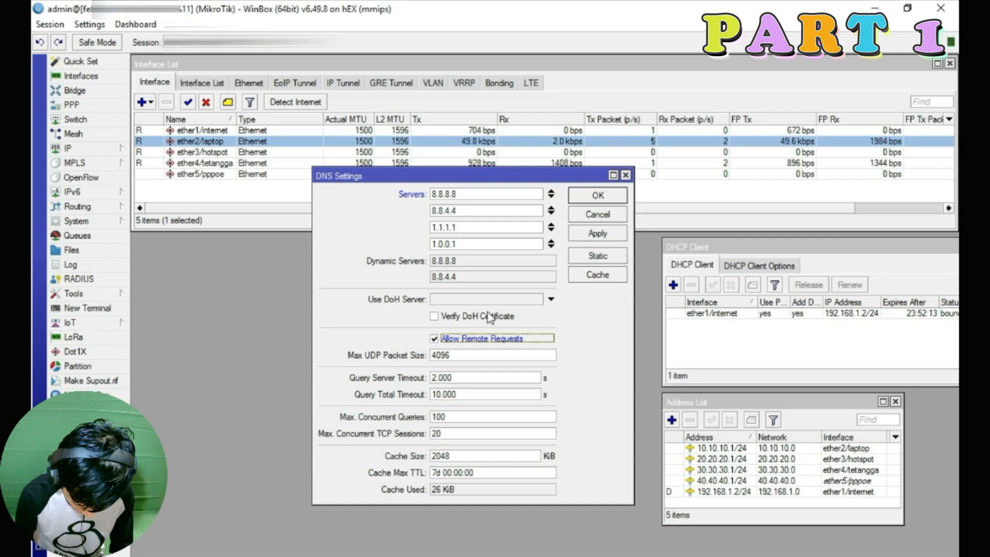
pyautogui.click(597, 233)
pyautogui.click(597, 195)
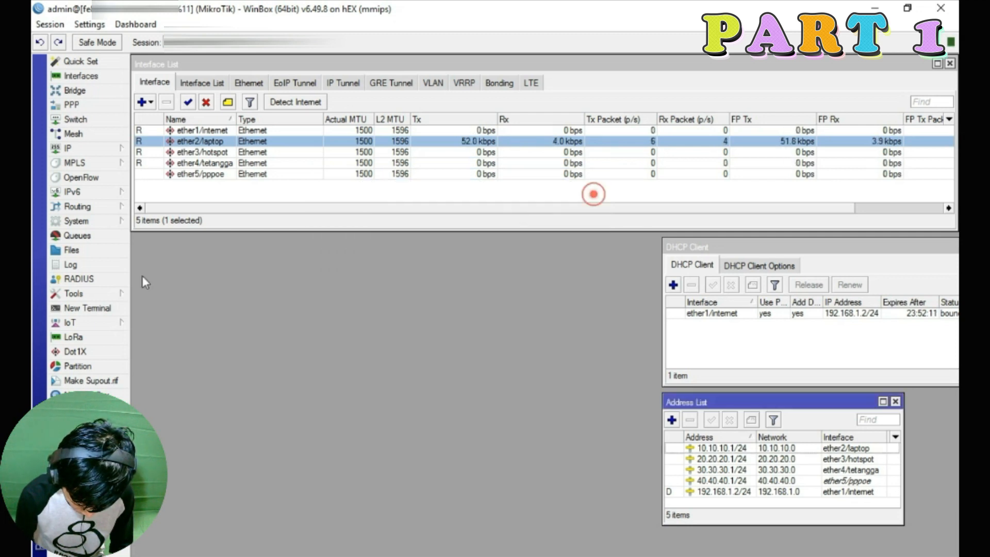
# Reopen the DNS settings to confirm the four servers were saved
pyautogui.click(64, 148)
pyautogui.click(187, 260)
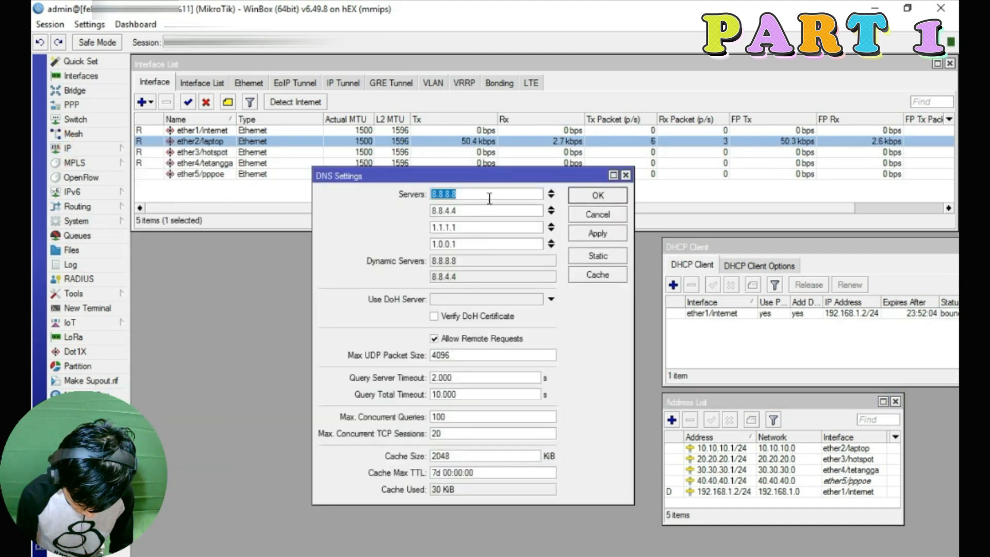
pyautogui.click(617, 193)
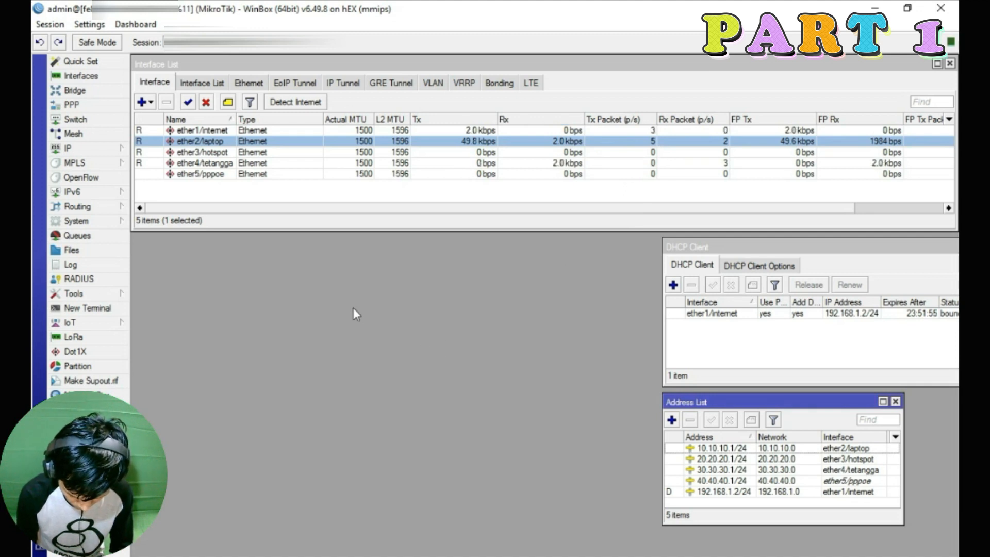
pyautogui.click(105, 149)
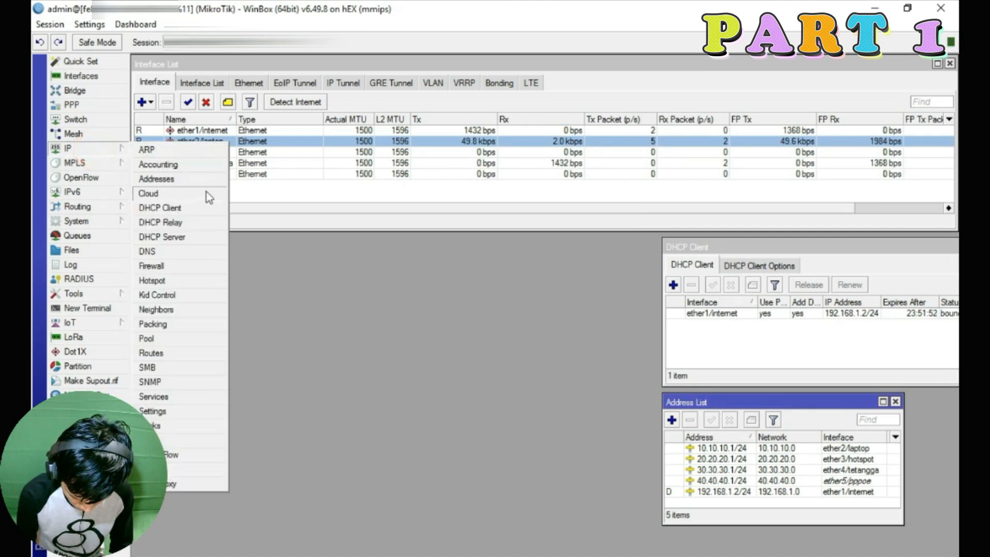
# Begin DHCP Setup on ether2/laptop, accepting the 10.10.10.0/24 network and 10.10.10.1 gateway
pyautogui.click(167, 238)
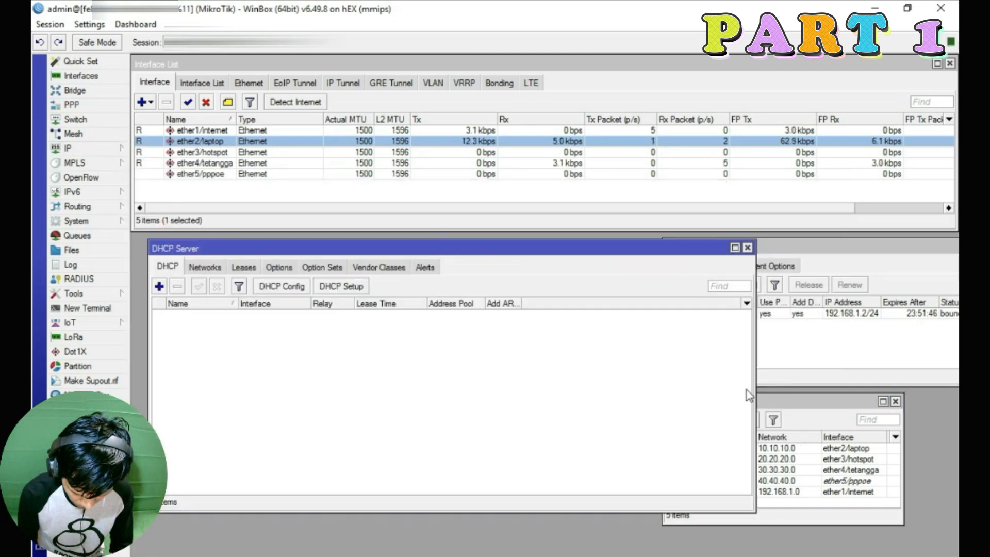
pyautogui.moveTo(753, 393); pyautogui.dragTo(653, 382)
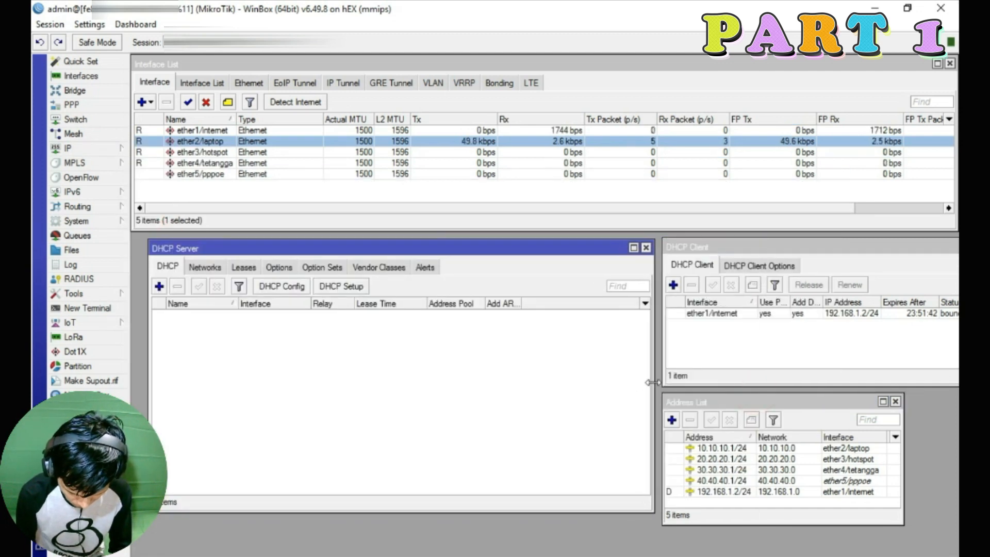
pyautogui.click(341, 286)
pyautogui.click(541, 361)
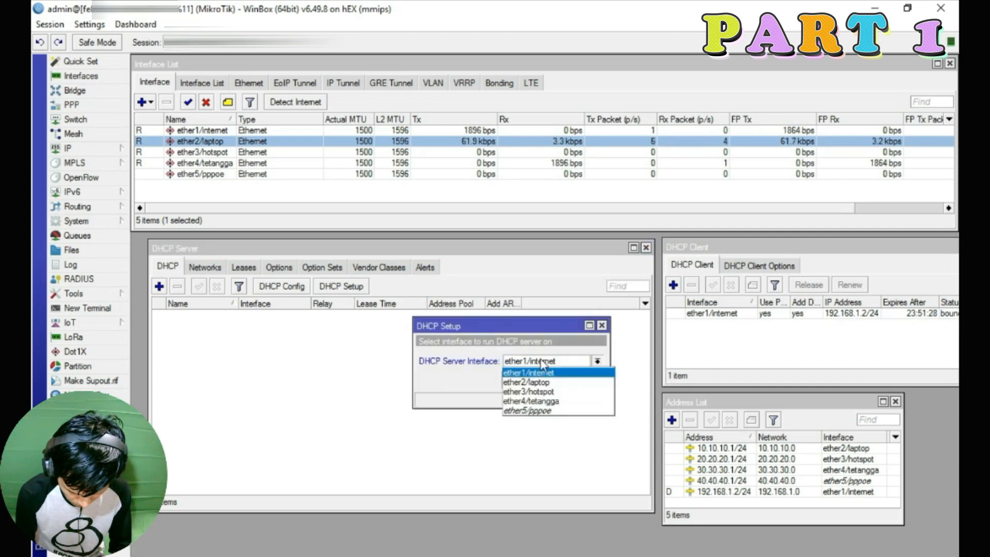
pyautogui.click(539, 382)
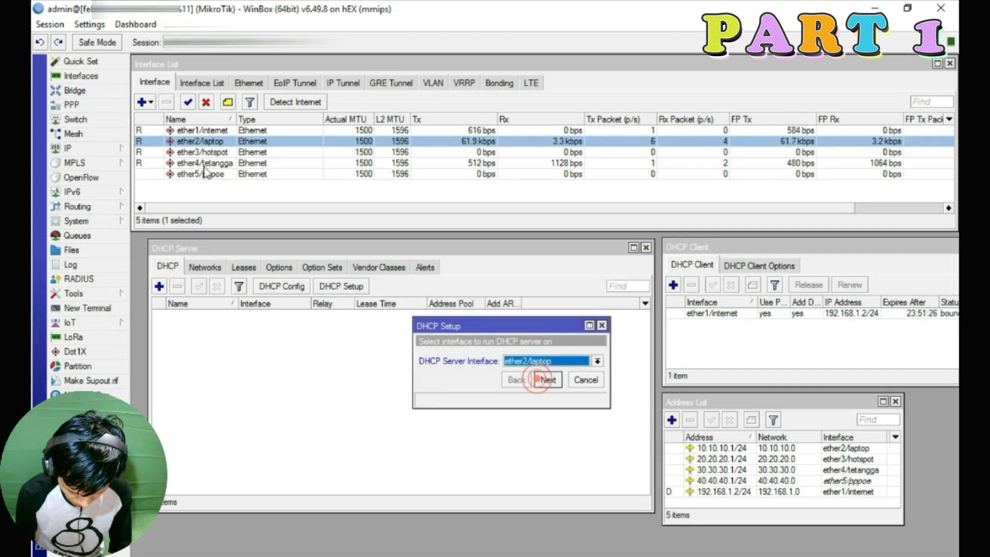
pyautogui.click(548, 380)
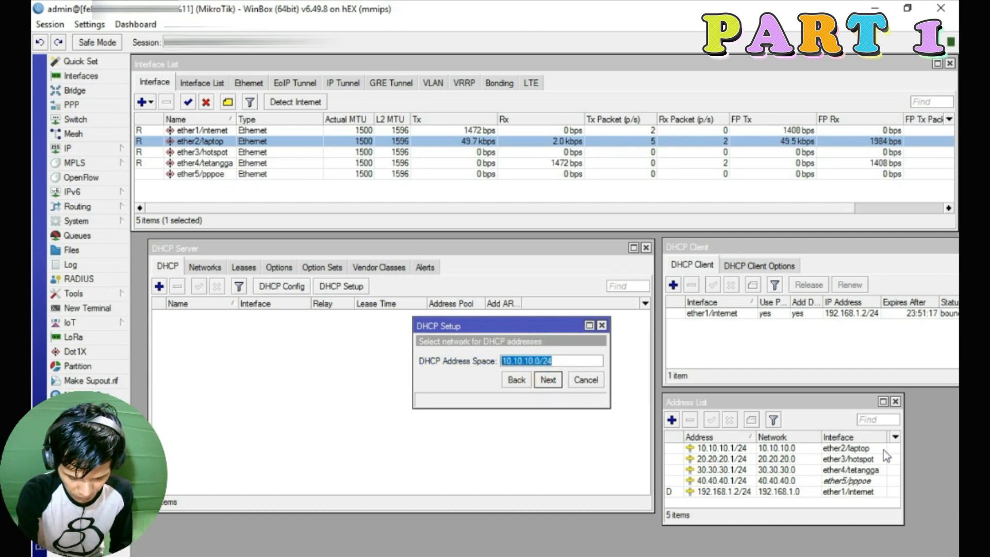
pyautogui.click(544, 384)
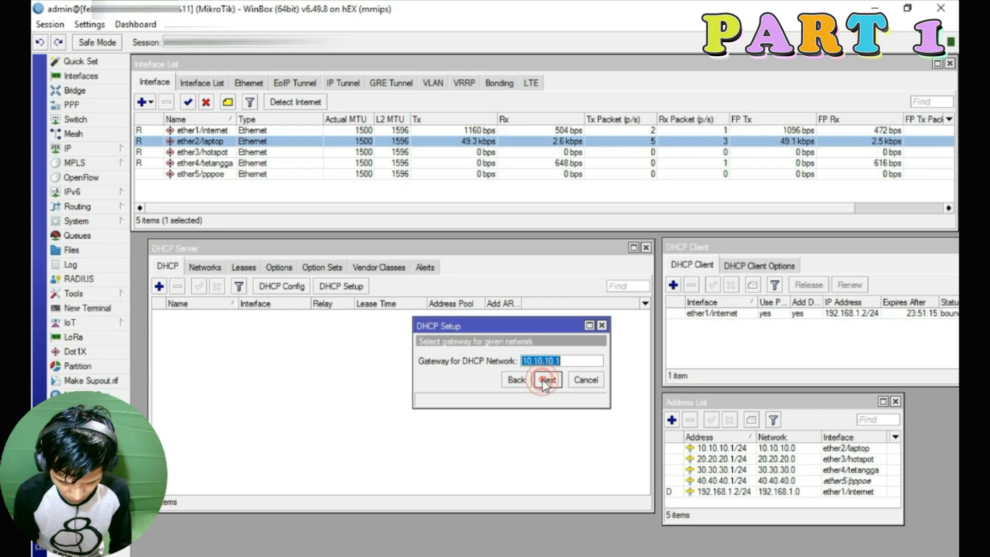
pyautogui.click(547, 381)
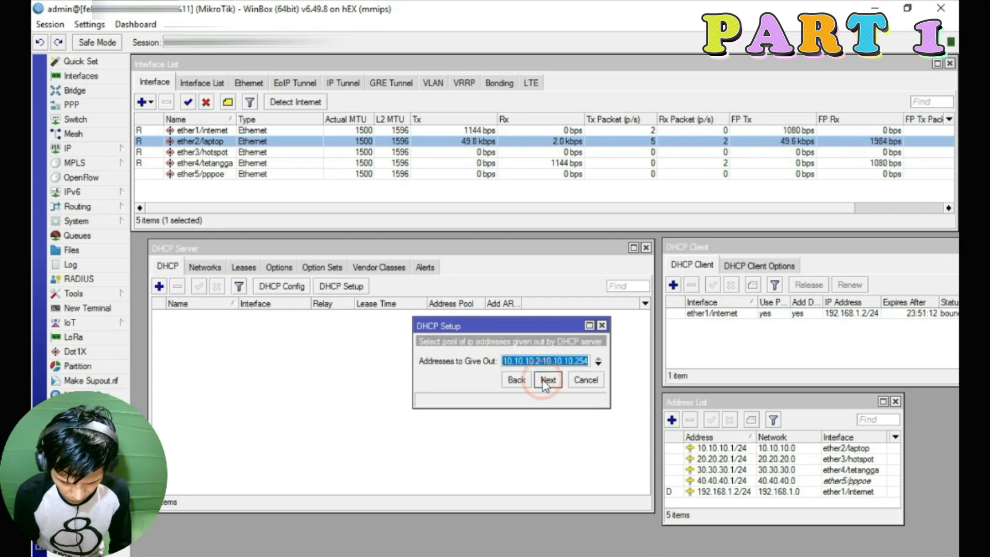
# Set the pool to 10.10.10.10–10.10.10.254, keep DNS 8.8.8.8/8.8.4.4 and a 00:10:00 lease, and finish
pyautogui.click(541, 362)
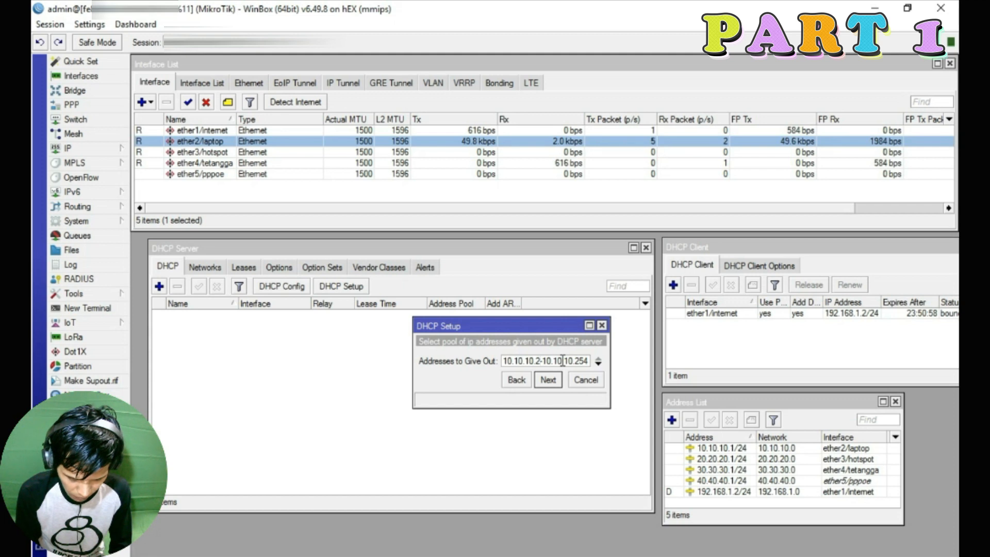
pyautogui.press('BackSpace')
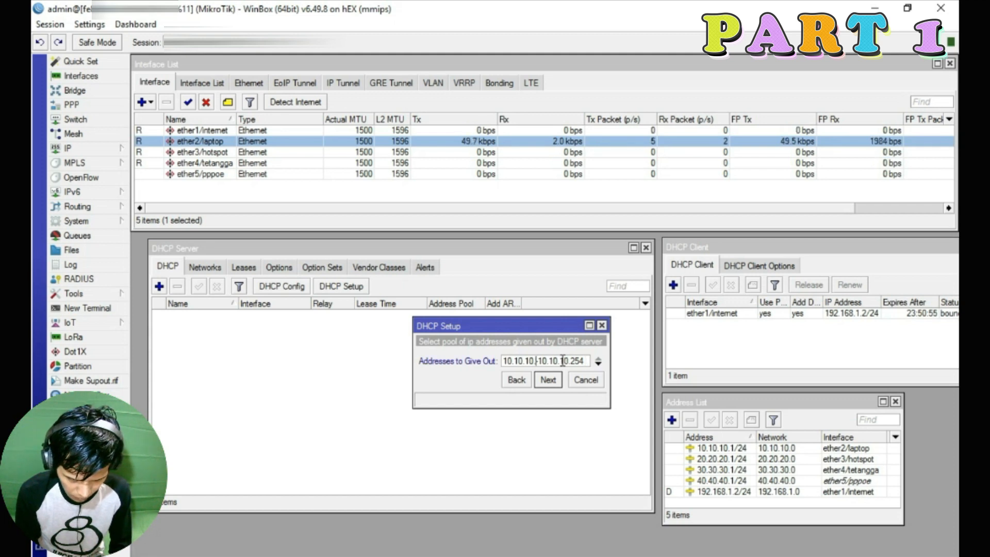
pyautogui.write('10')
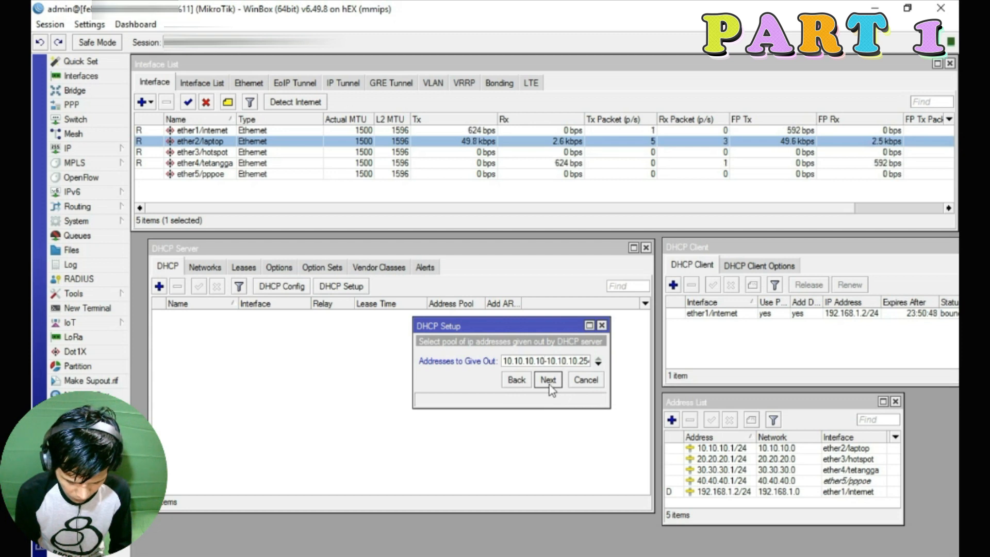
pyautogui.click(557, 385)
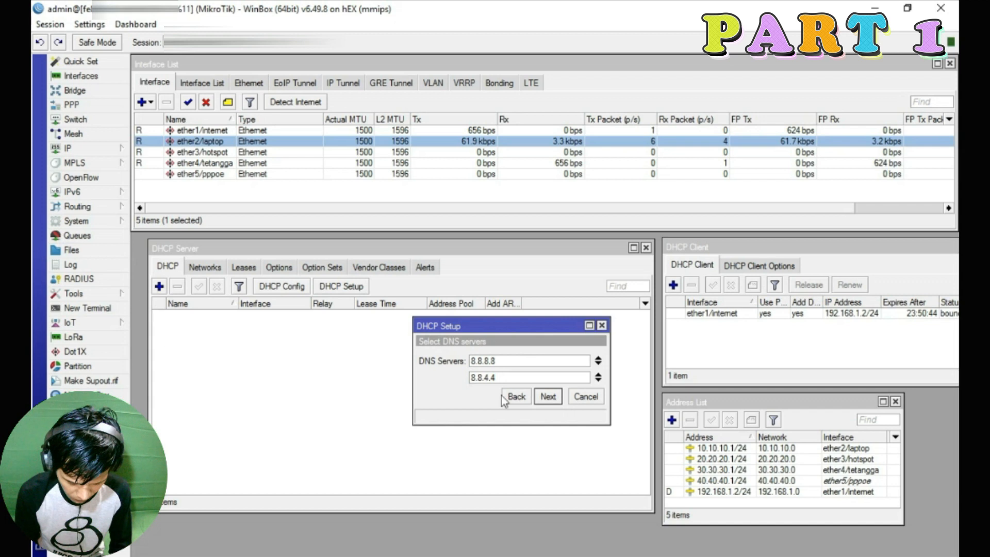
pyautogui.click(555, 397)
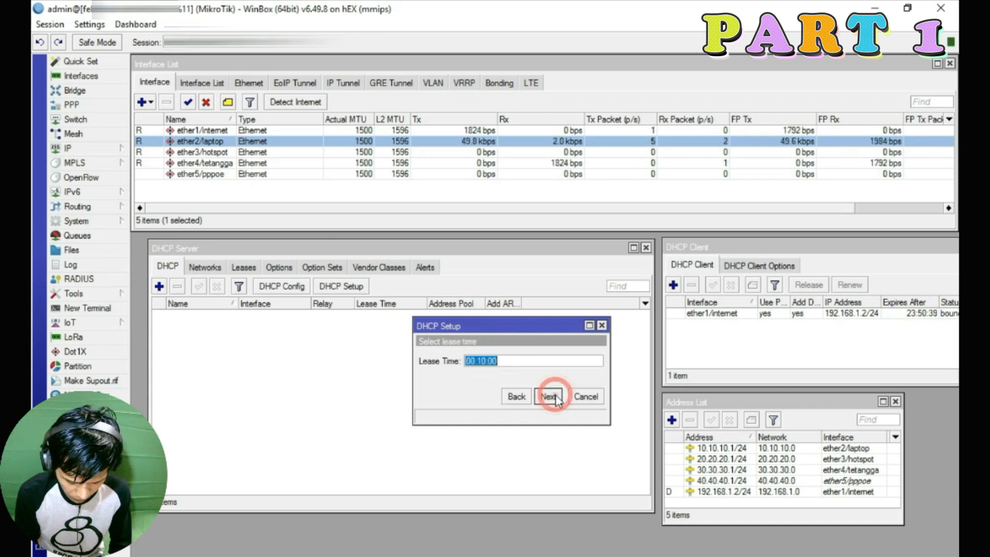
pyautogui.click(549, 397)
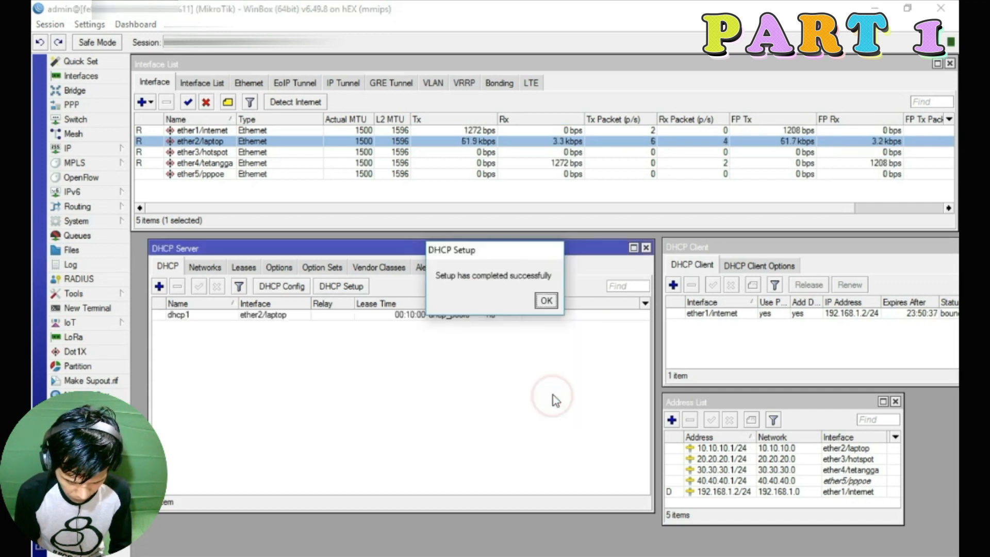
pyautogui.click(541, 301)
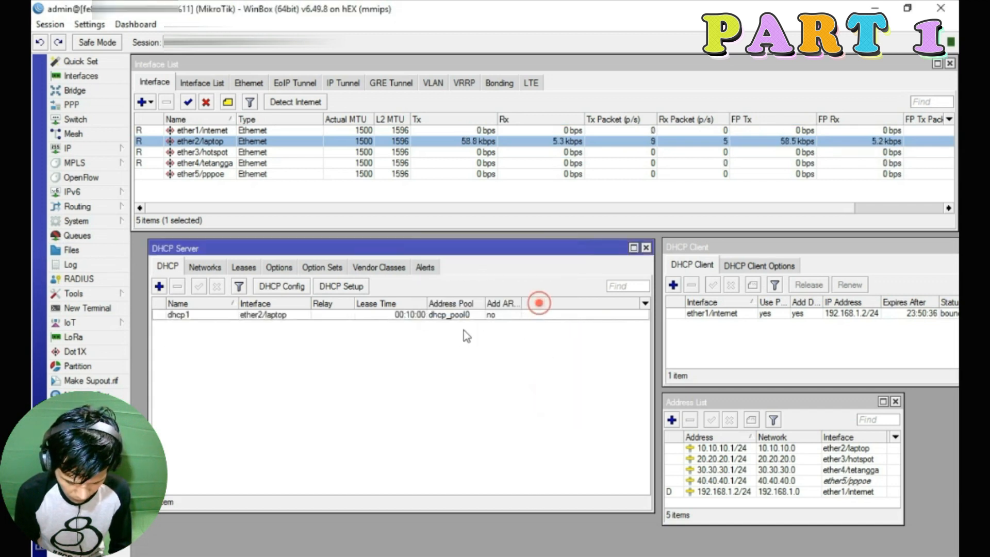
pyautogui.click(341, 284)
# Create DHCP server dhcp2 on ether3/hotspot with pool 20.20.20.10–20.20.20.254 and a 10-minute lease
pyautogui.click(557, 360)
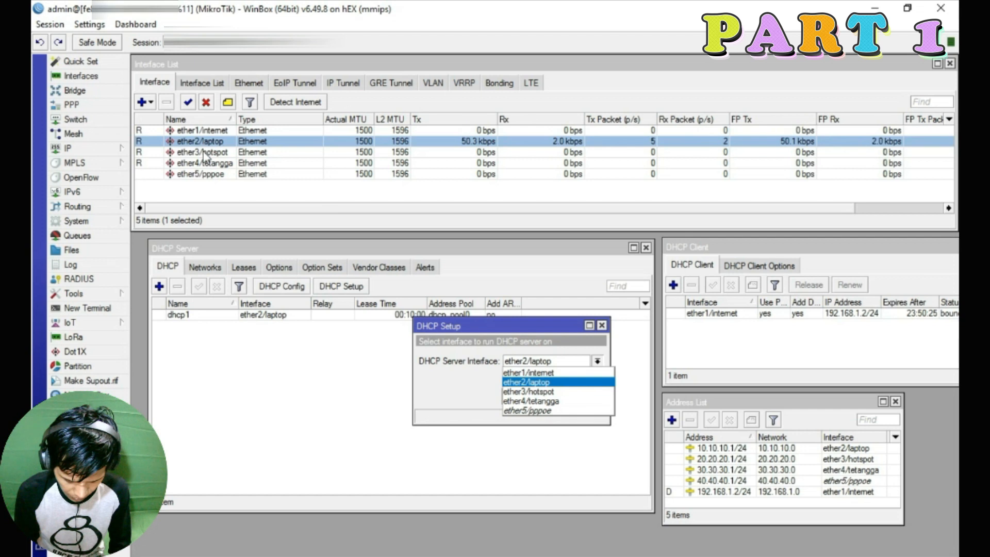
pyautogui.click(528, 393)
pyautogui.click(545, 398)
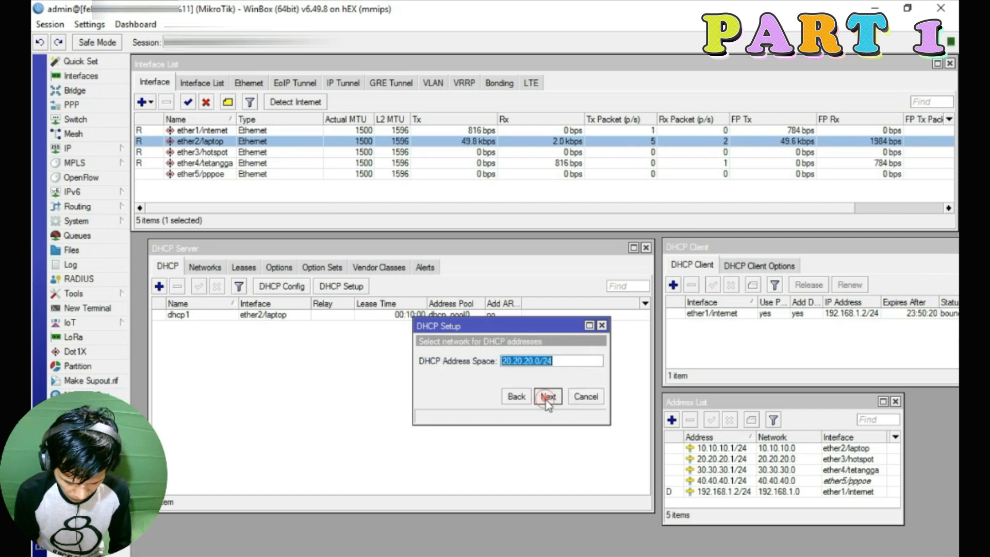
pyautogui.click(547, 397)
pyautogui.click(545, 399)
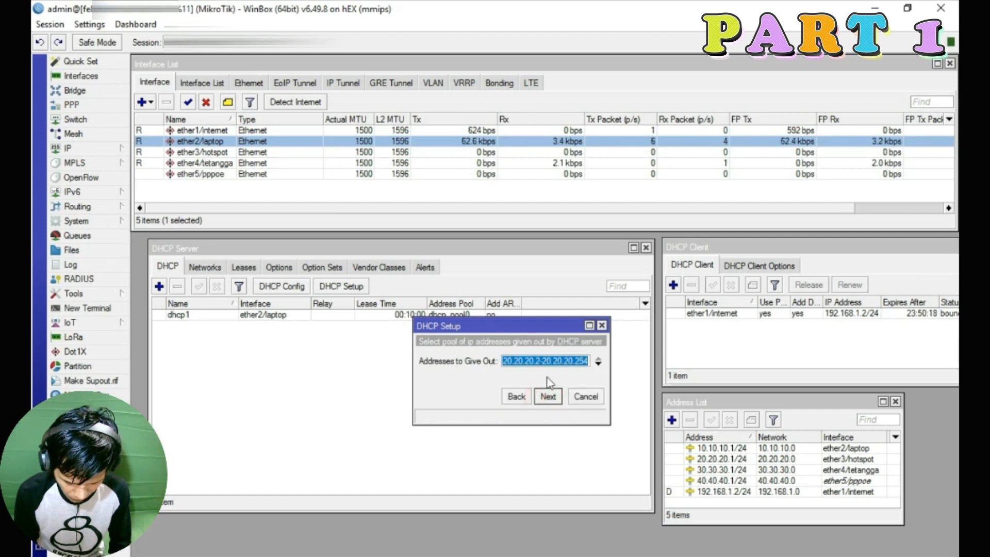
pyautogui.click(540, 361)
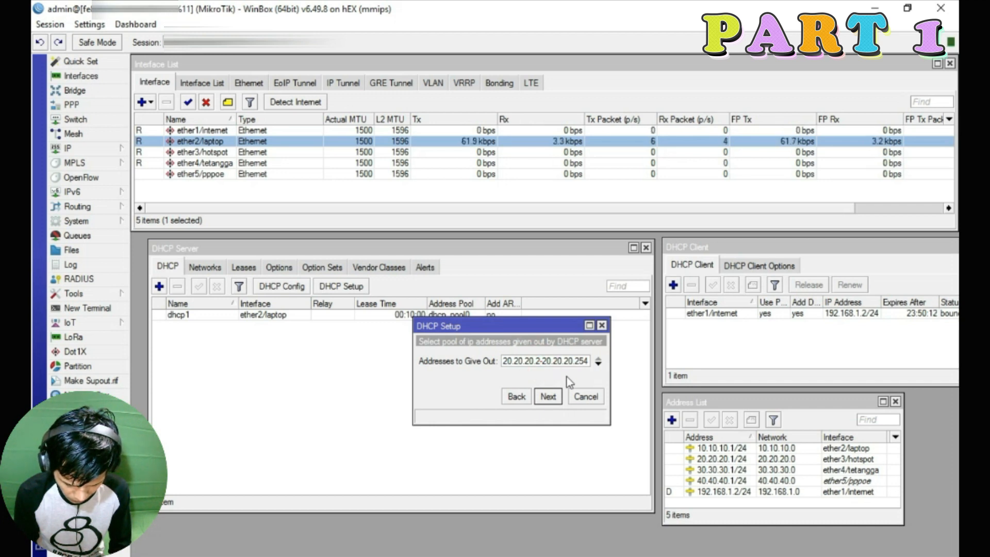
pyautogui.write('10')
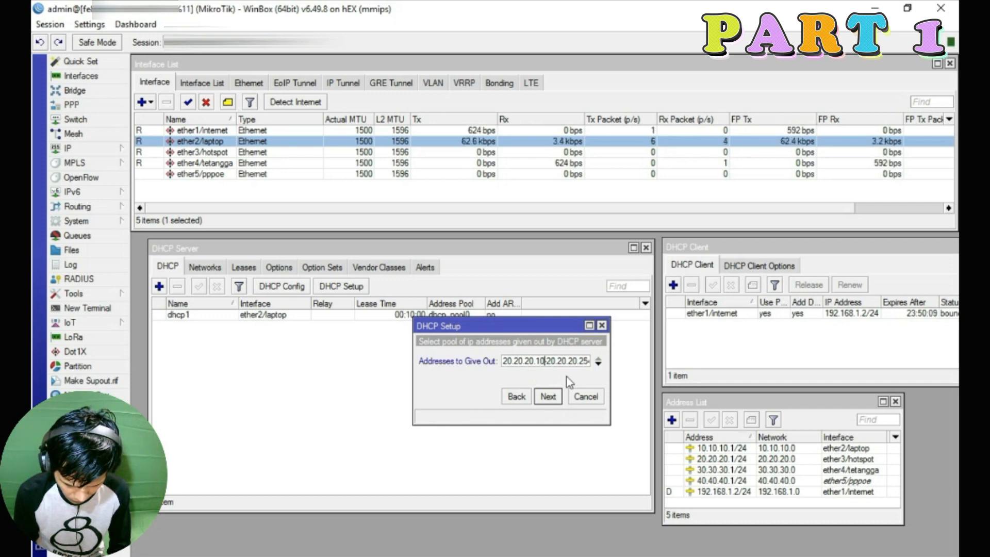
pyautogui.click(546, 397)
pyautogui.click(546, 398)
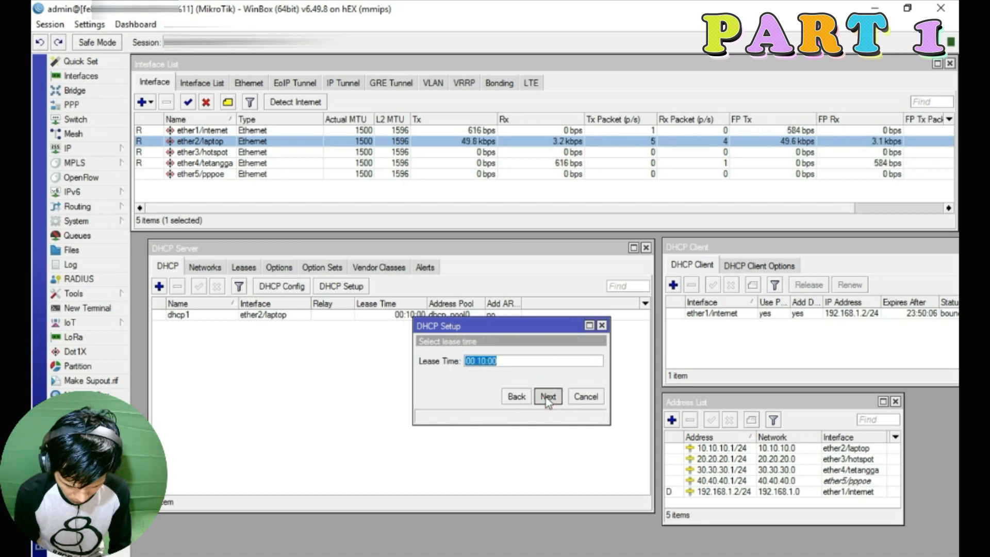
pyautogui.click(546, 397)
pyautogui.click(549, 302)
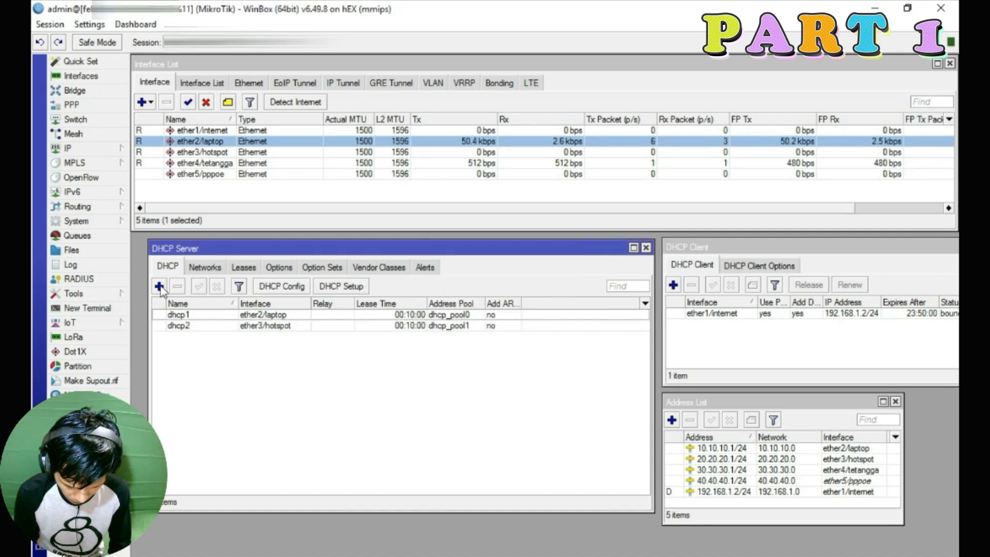
# Start DHCP Setup on ether4/tetangga, accepting the 30.30.30.0/24 network and 30.30.30.1 gateway
pyautogui.click(159, 286)
pyautogui.click(673, 131)
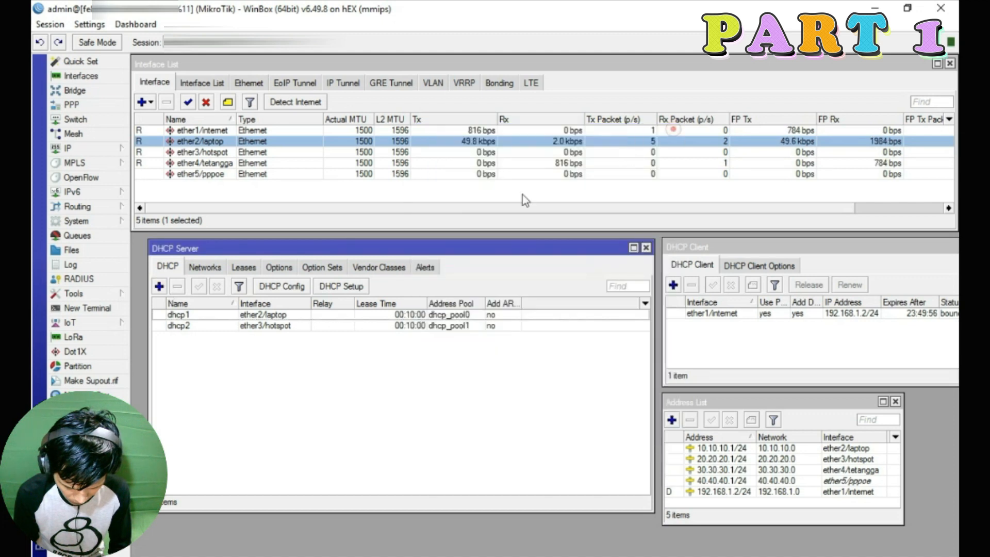
pyautogui.click(355, 288)
pyautogui.click(597, 361)
pyautogui.click(547, 400)
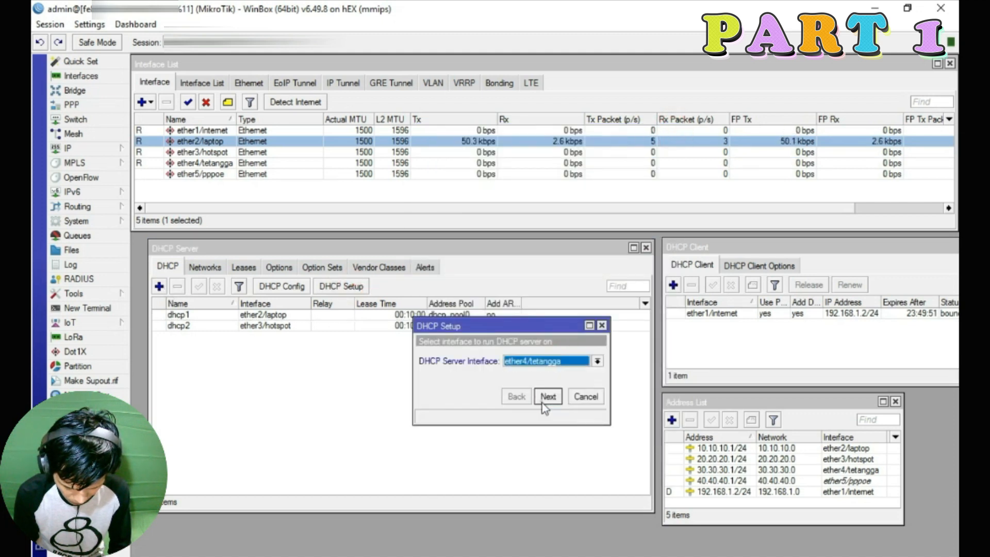
pyautogui.click(547, 400)
pyautogui.click(547, 398)
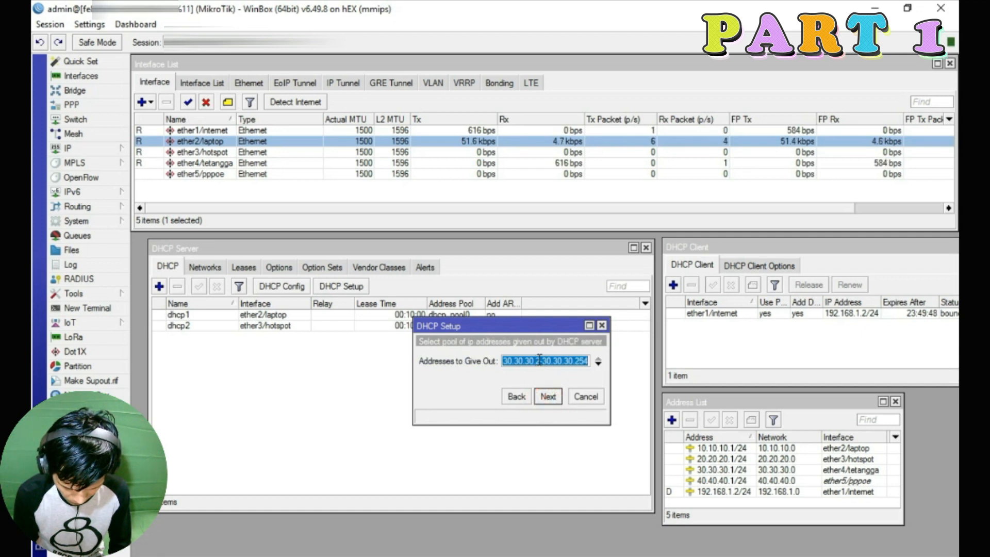
# Set the ether4/tetangga pool to 30.30.30.10–30.30.30.254, keep the DNS and 10-minute lease, and finish
pyautogui.click(539, 361)
pyautogui.press('BackSpace')
pyautogui.write('10')
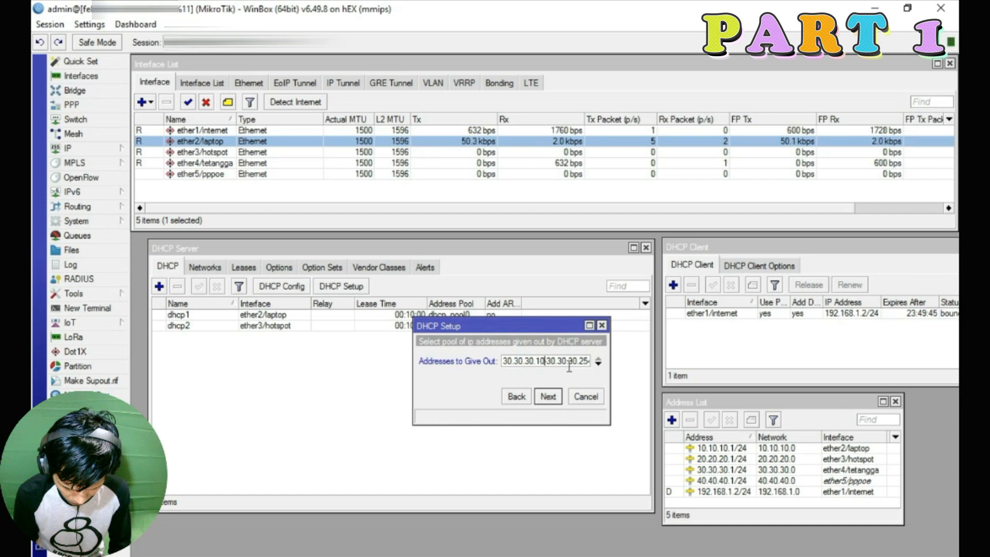
pyautogui.click(547, 397)
pyautogui.click(548, 397)
pyautogui.click(546, 397)
pyautogui.click(546, 302)
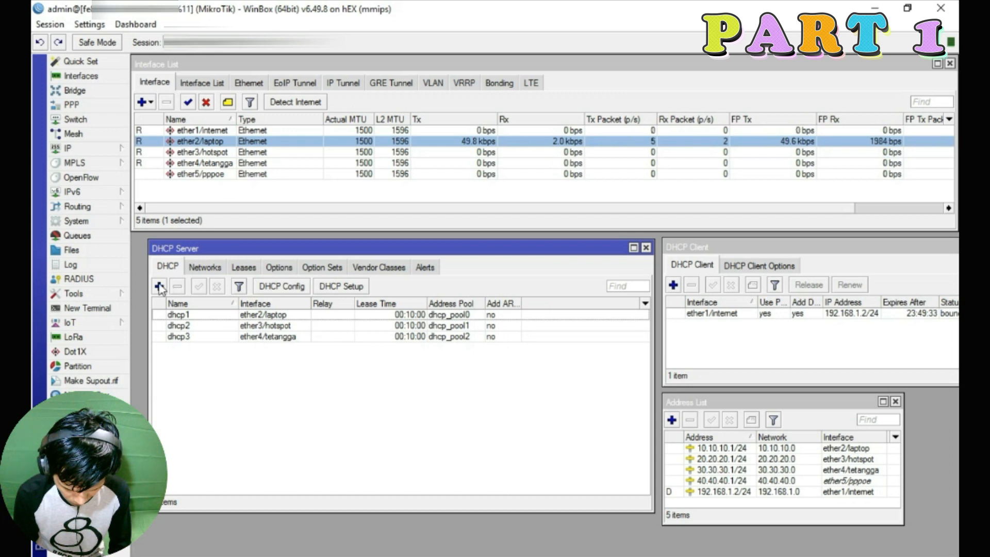
pyautogui.click(341, 286)
# Choose ether5/pppoe for DHCP Setup, accepting the 40.40.40.0/24 network and 40.40.40.1 gateway
pyautogui.click(537, 360)
pyautogui.click(539, 409)
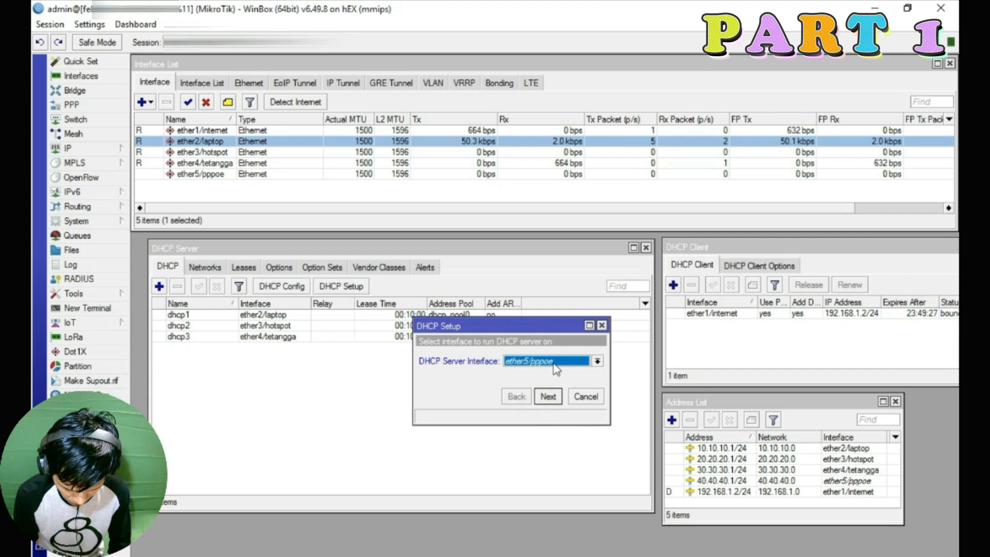
pyautogui.click(548, 398)
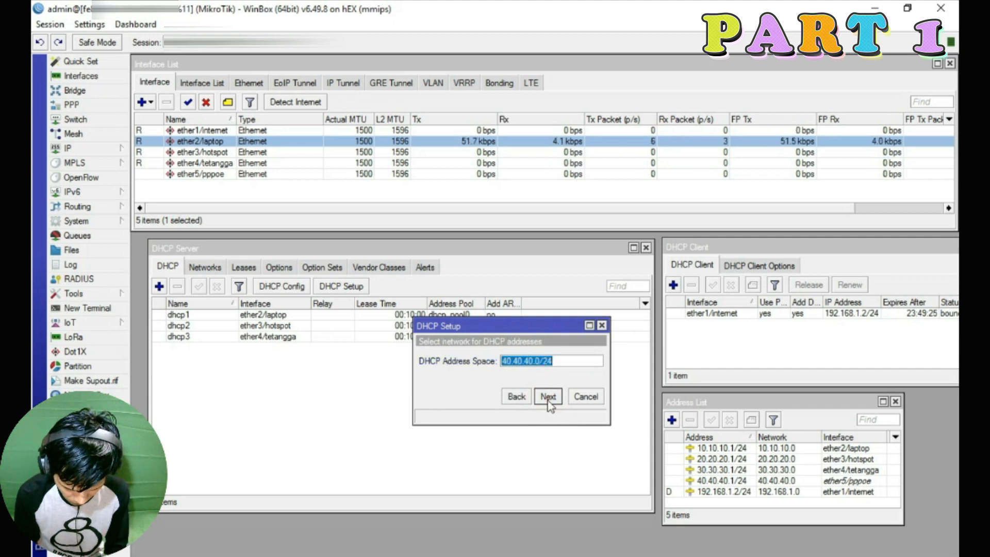
pyautogui.click(548, 397)
pyautogui.click(548, 397)
# Set the pool start to 40.40.40.10 and finish creating dhcp4 with a 10-minute lease
pyautogui.click(542, 364)
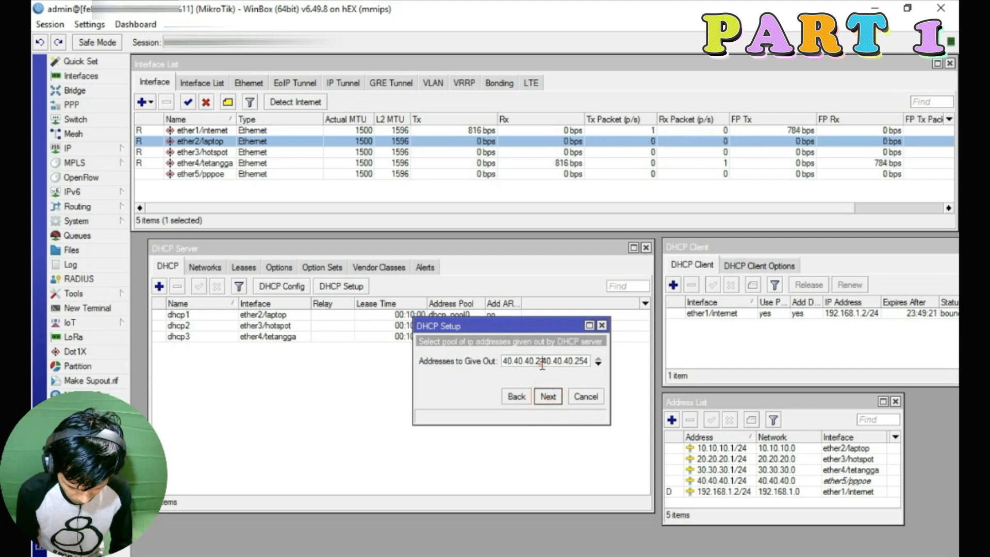
pyautogui.press('BackSpace')
pyautogui.write('10')
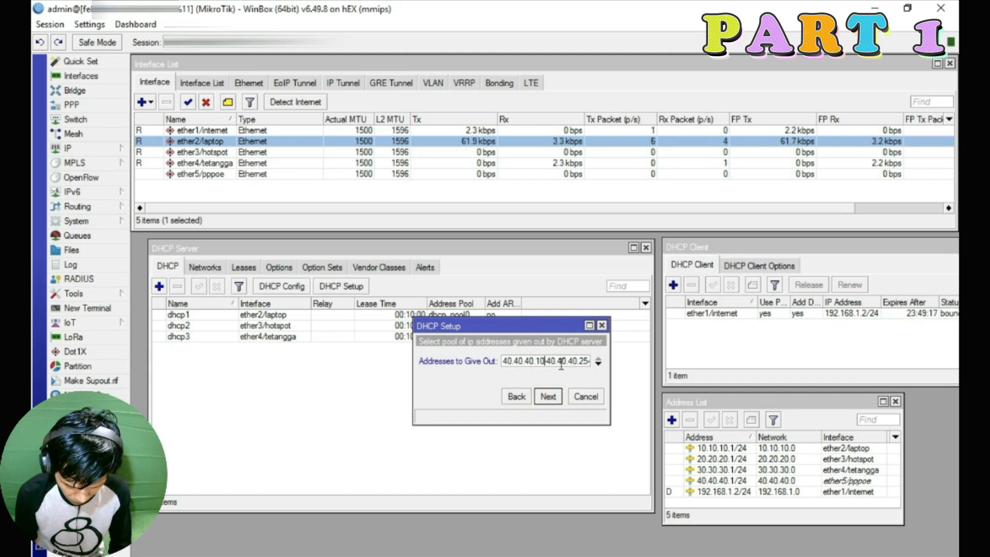
pyautogui.click(549, 400)
pyautogui.click(548, 399)
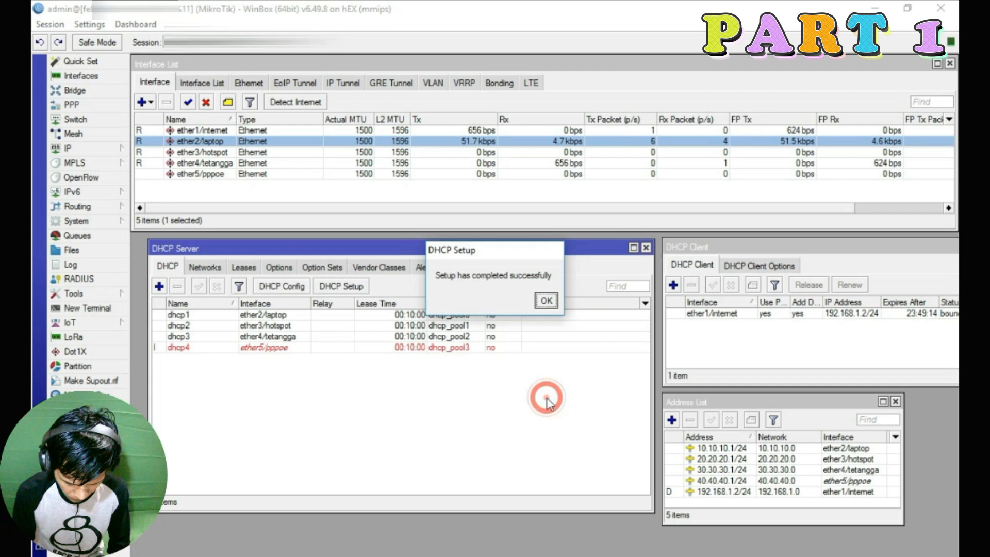
pyautogui.click(546, 301)
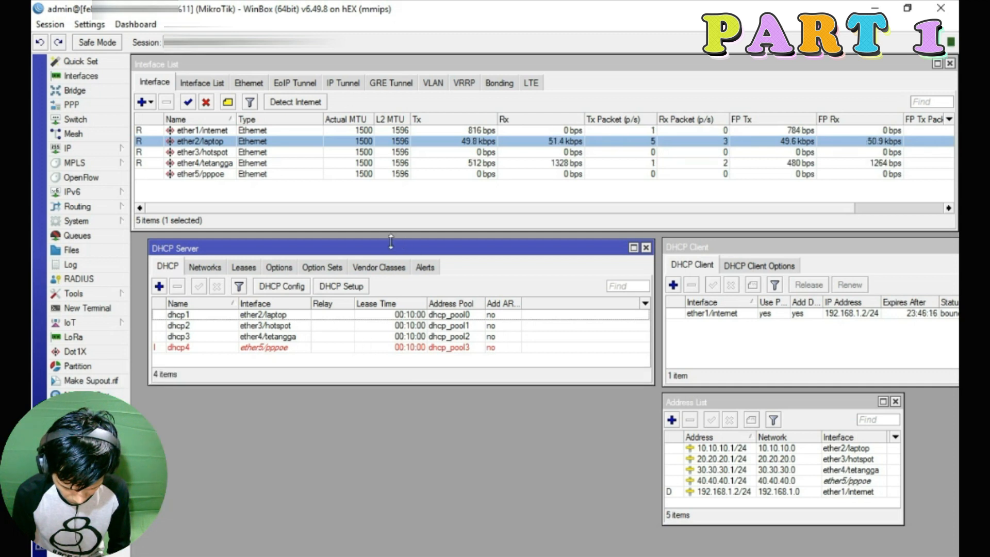
pyautogui.moveTo(386, 248); pyautogui.dragTo(386, 246)
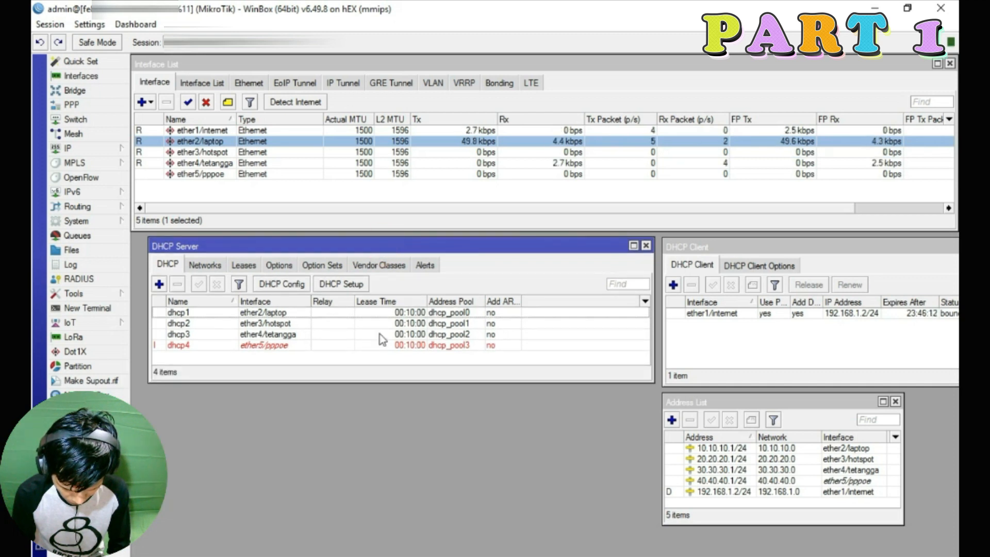
# Create a new firewall NAT rule with chain srcnat
pyautogui.click(72, 151)
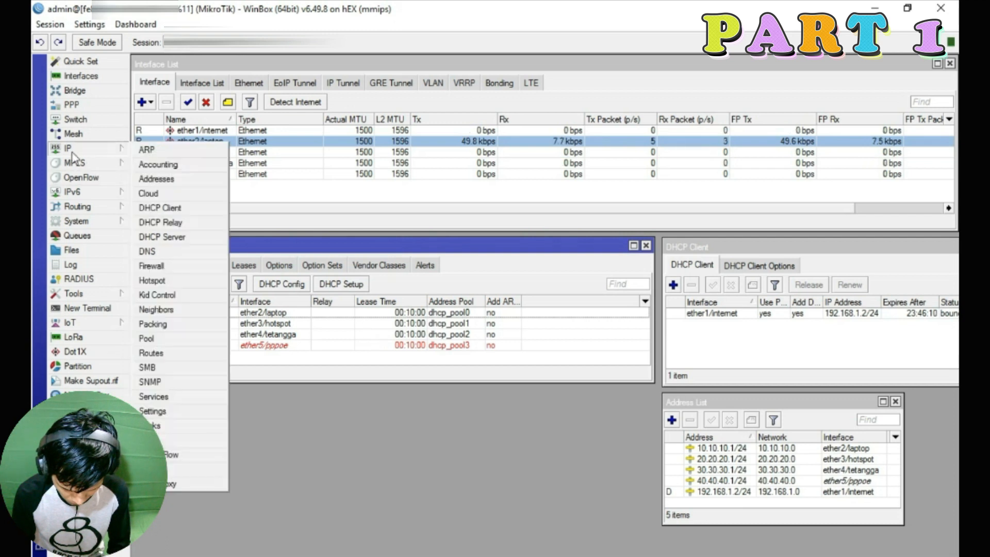
pyautogui.click(152, 266)
pyautogui.moveTo(387, 185); pyautogui.dragTo(354, 217)
pyautogui.click(246, 228)
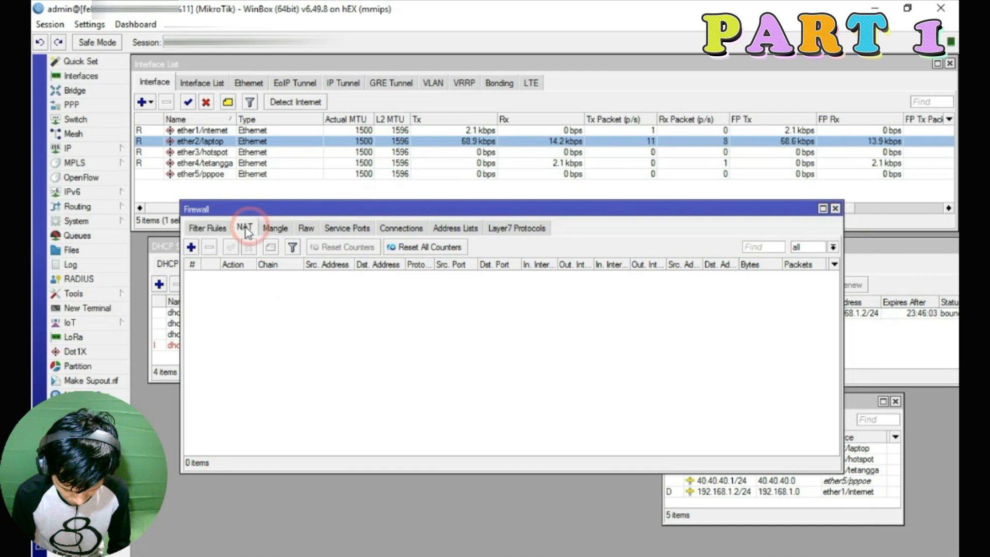
pyautogui.click(191, 247)
pyautogui.moveTo(513, 133); pyautogui.dragTo(469, 163)
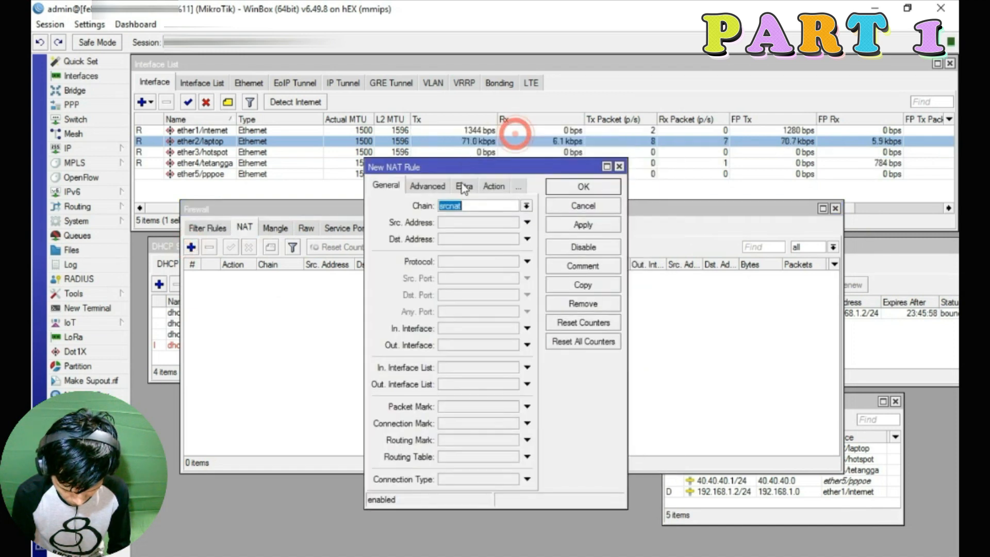
pyautogui.click(526, 206)
pyautogui.click(457, 227)
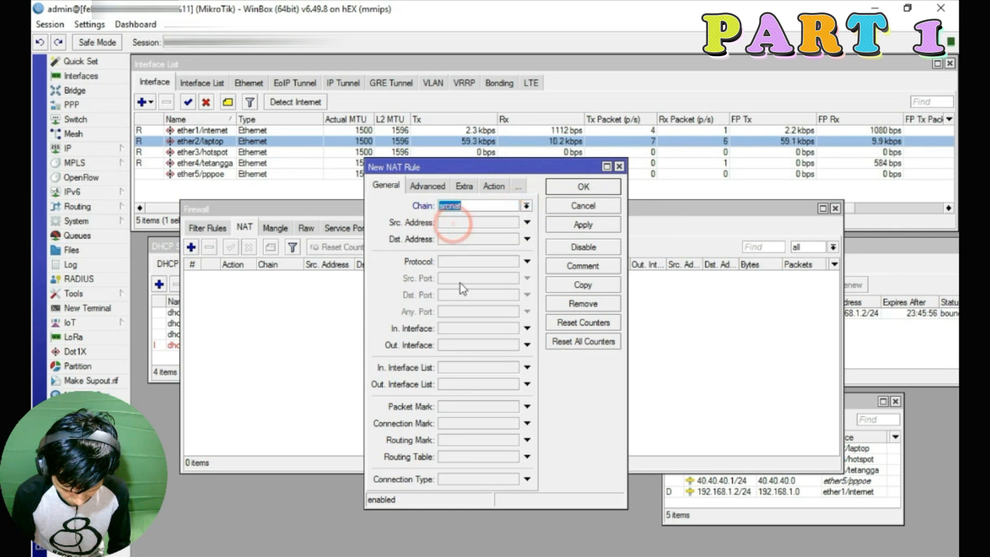
# Set the rule's Out. Interface to ether1/internet and its action to masquerade, then save
pyautogui.click(526, 345)
pyautogui.click(536, 346)
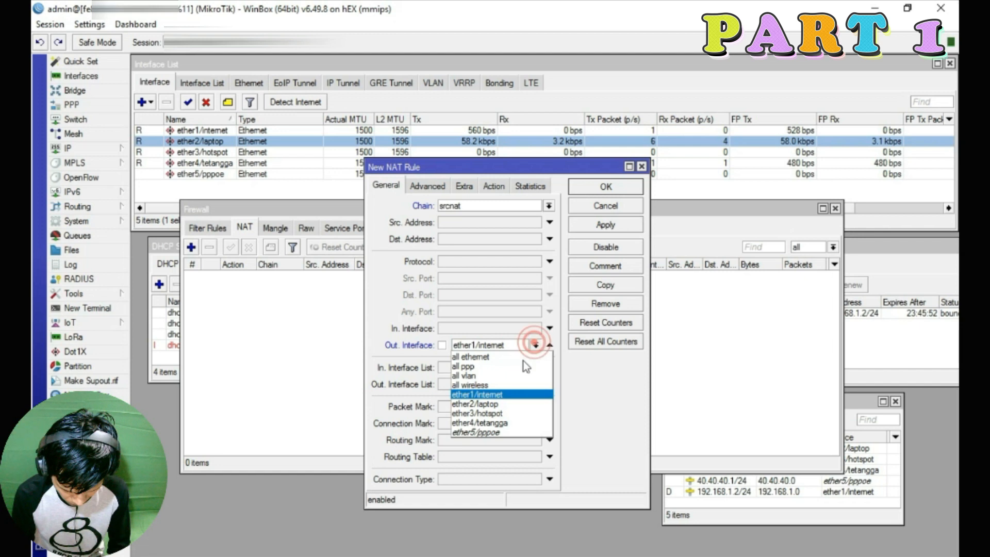
pyautogui.click(501, 394)
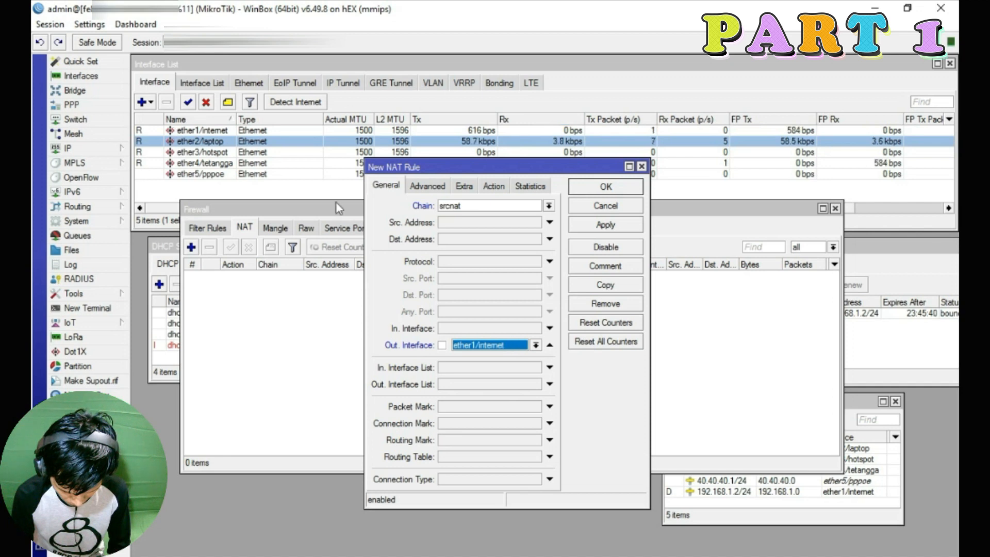
pyautogui.click(517, 342)
pyautogui.click(500, 395)
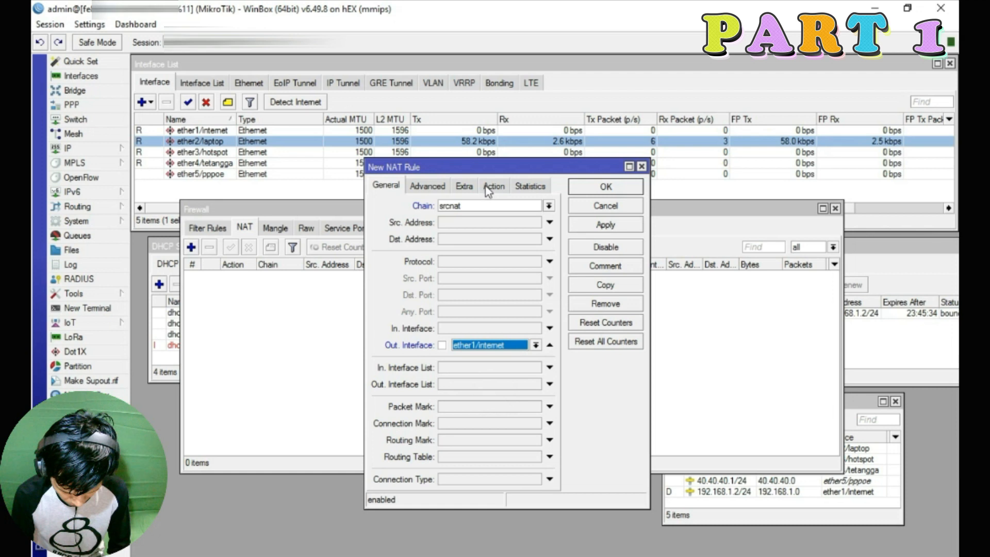
pyautogui.click(489, 191)
pyautogui.click(511, 205)
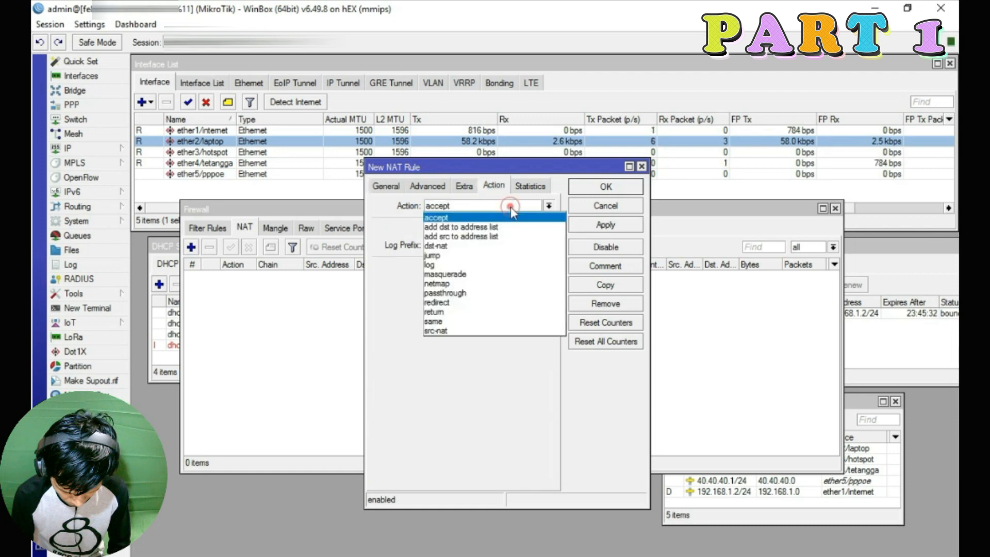
pyautogui.click(481, 278)
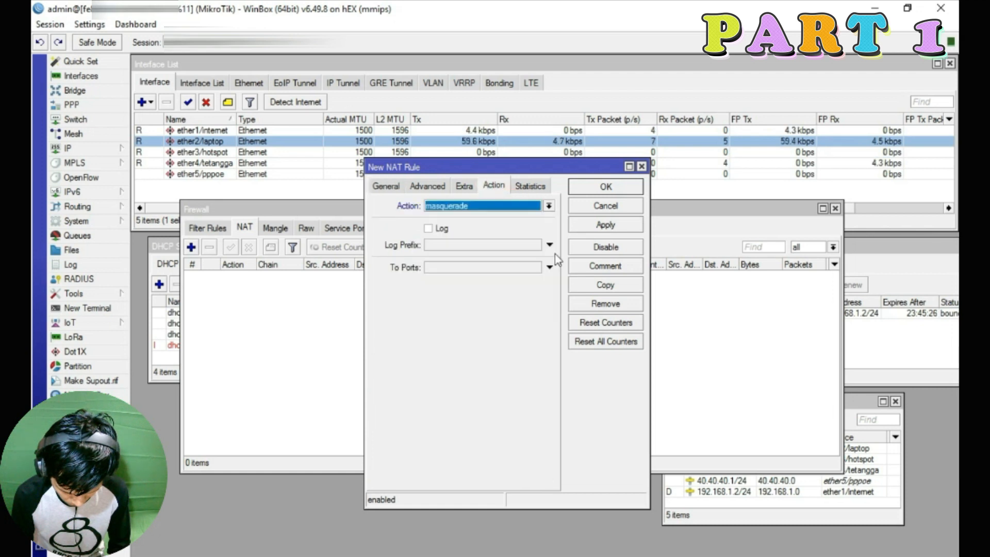
pyautogui.click(602, 225)
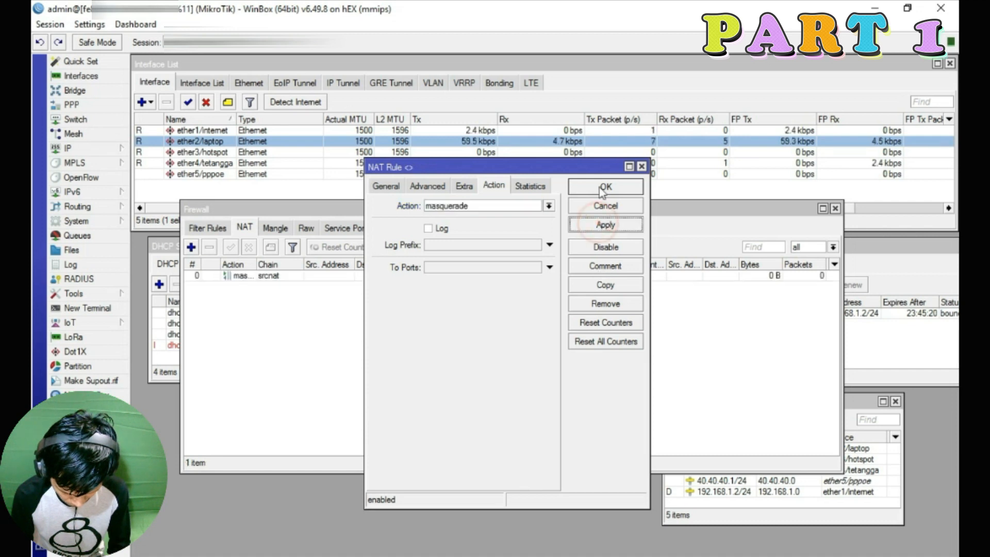
pyautogui.click(598, 186)
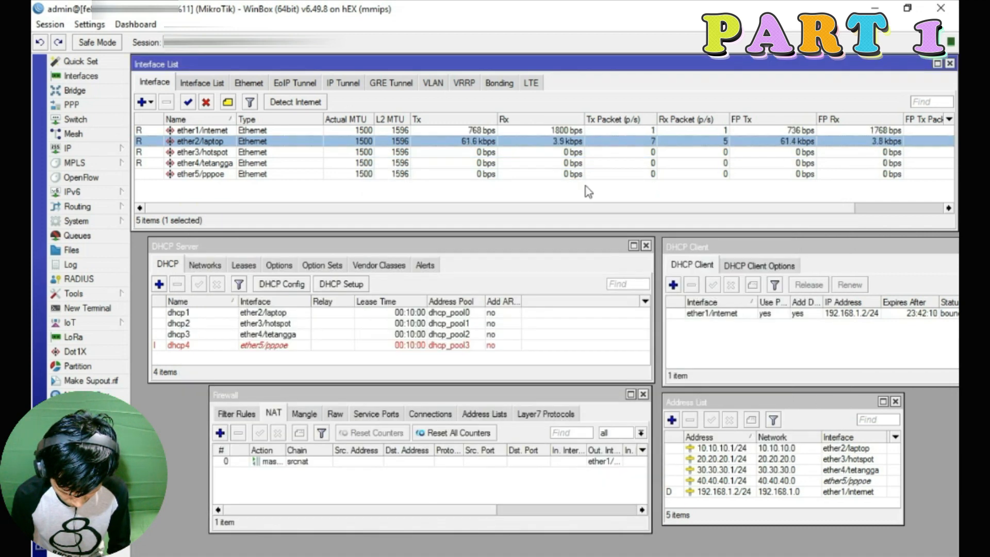
# Add a new router user with a username, password and the full group
pyautogui.click(65, 309)
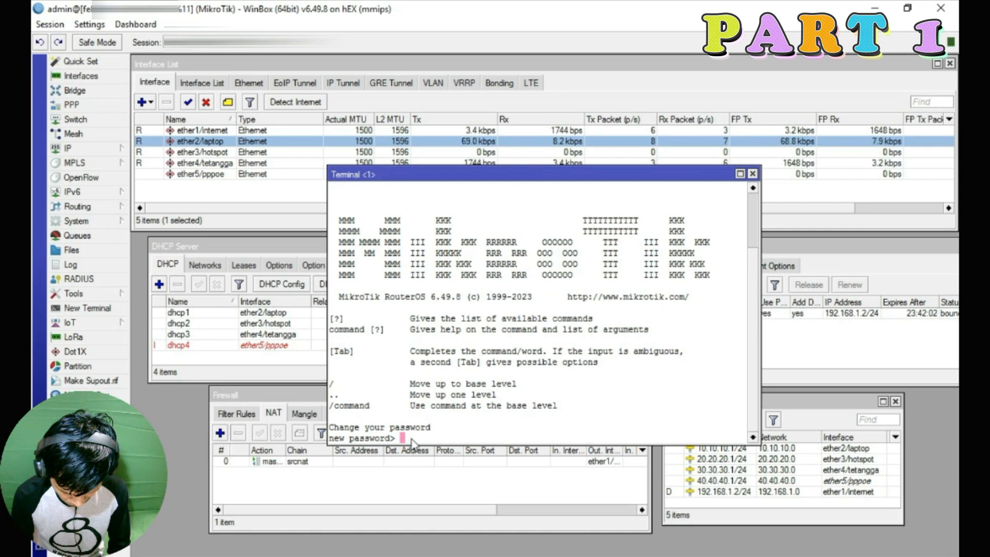
pyautogui.click(78, 221)
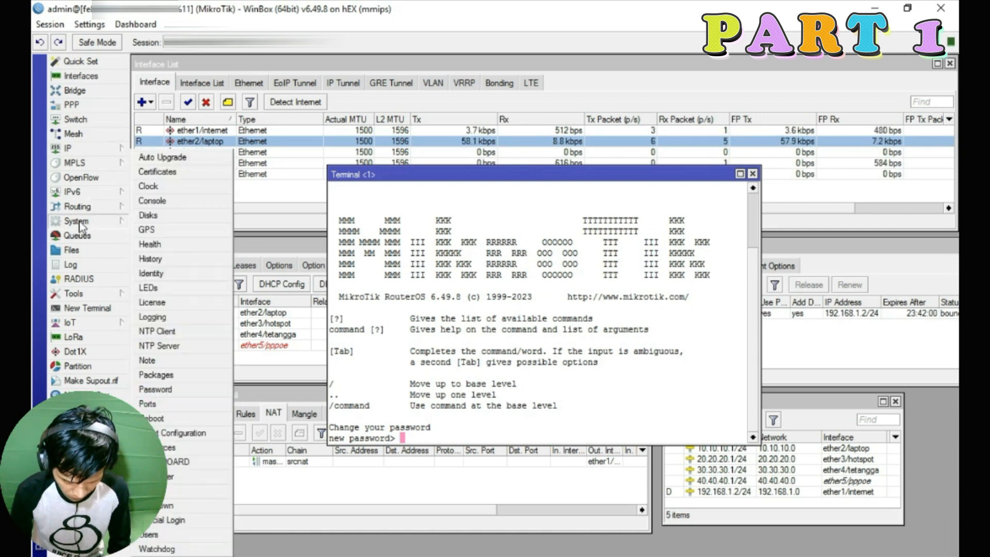
pyautogui.click(173, 535)
pyautogui.click(269, 230)
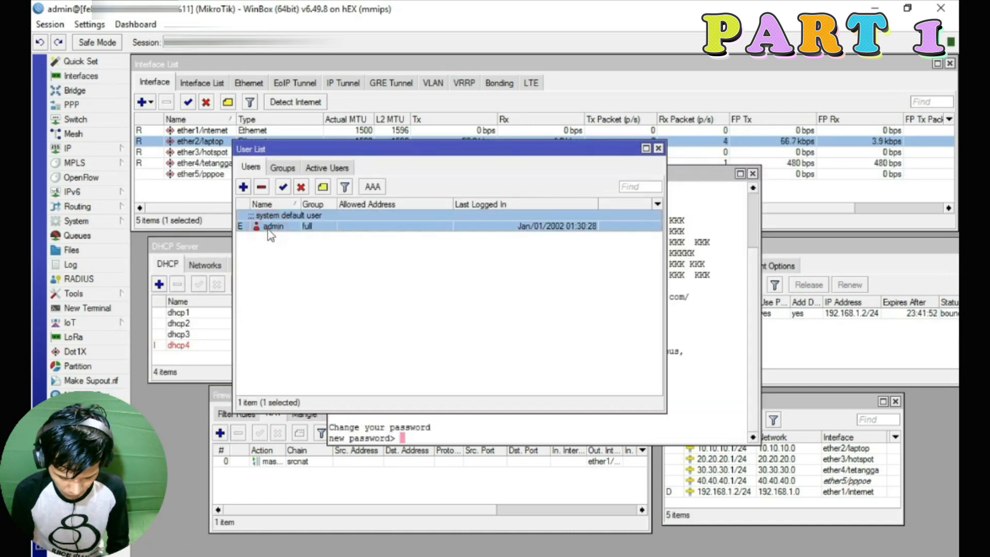
pyautogui.click(243, 187)
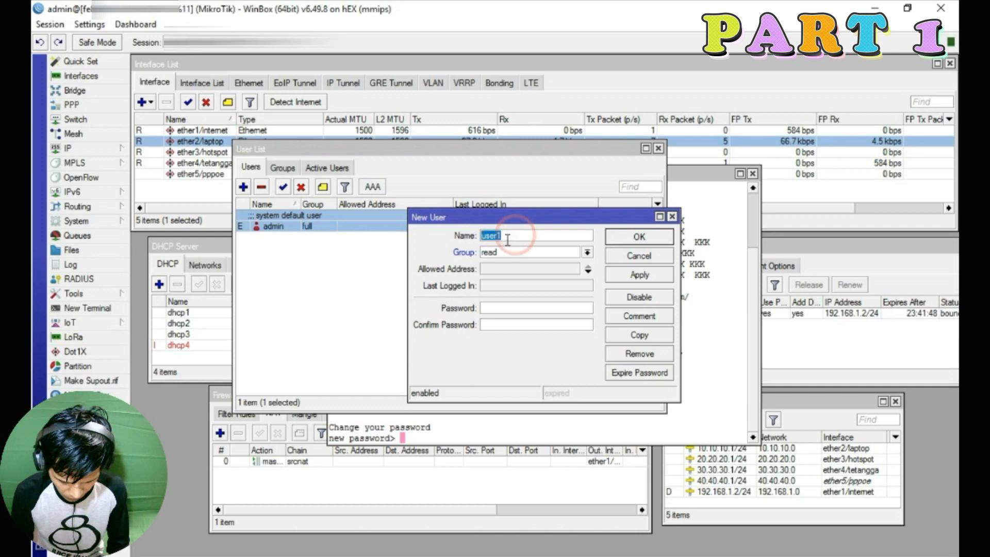
pyautogui.write('duniamr')
pyautogui.click(508, 307)
pyautogui.write('123456')
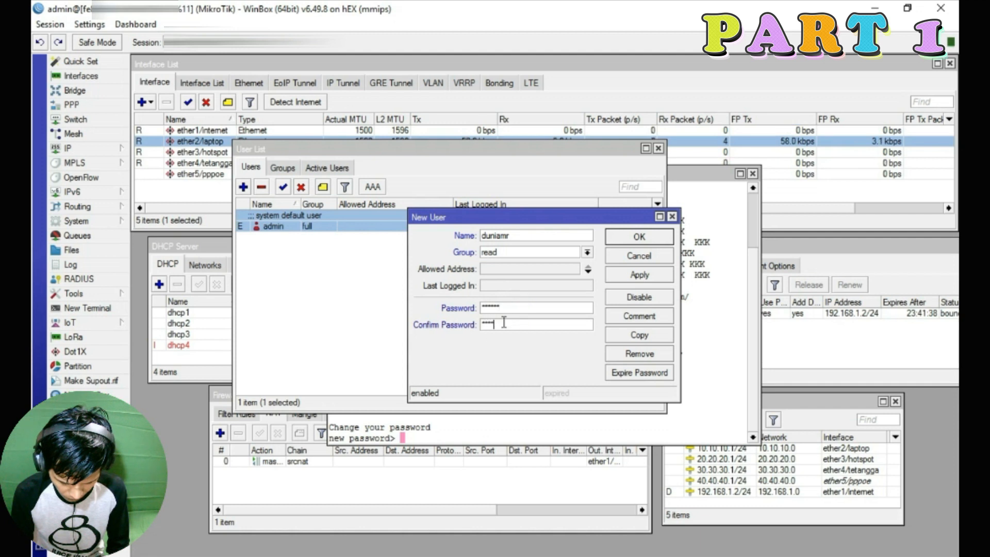
pyautogui.click(544, 252)
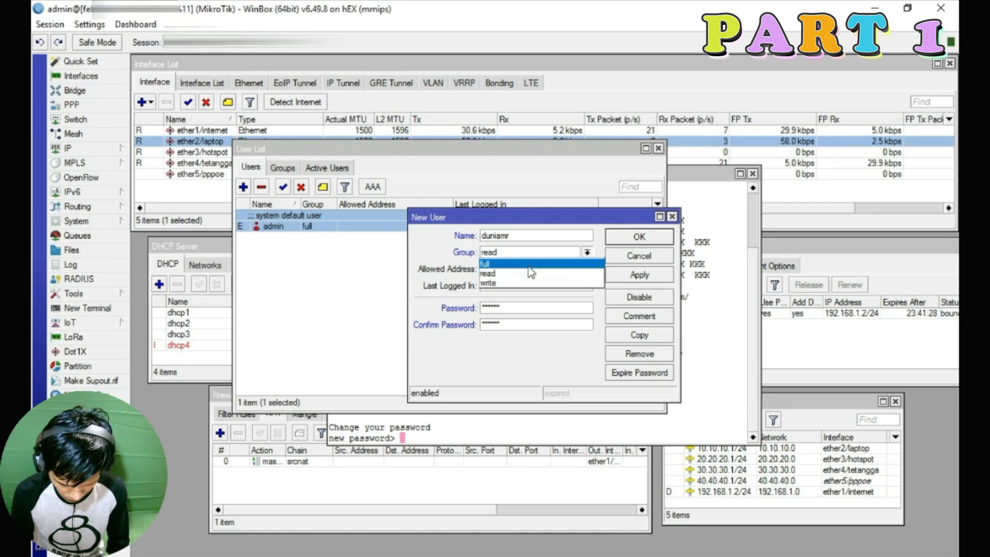
pyautogui.click(528, 264)
pyautogui.click(647, 275)
pyautogui.click(641, 237)
# Delete the default admin user from the user list
pyautogui.click(314, 261)
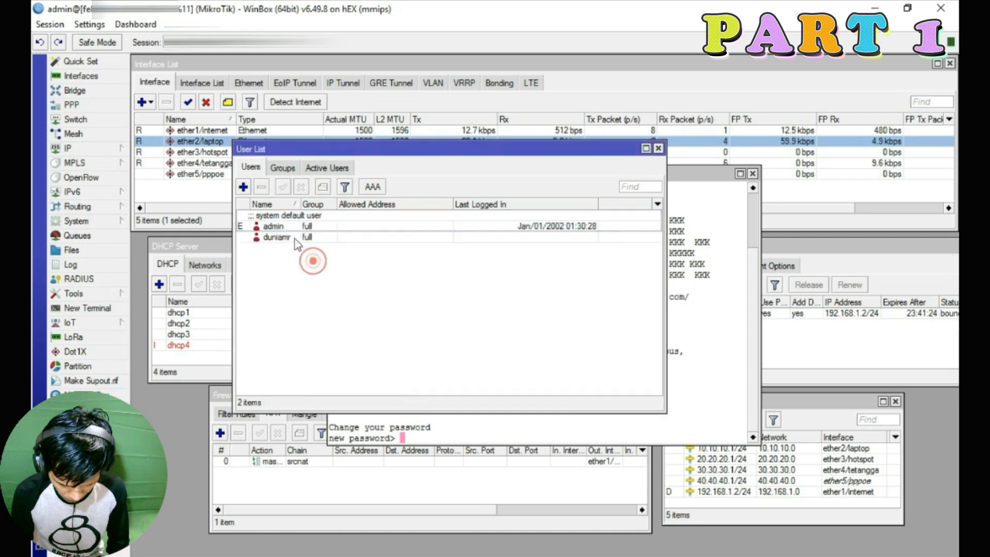
pyautogui.click(288, 229)
pyautogui.click(287, 237)
pyautogui.click(285, 227)
pyautogui.click(278, 237)
pyautogui.click(279, 227)
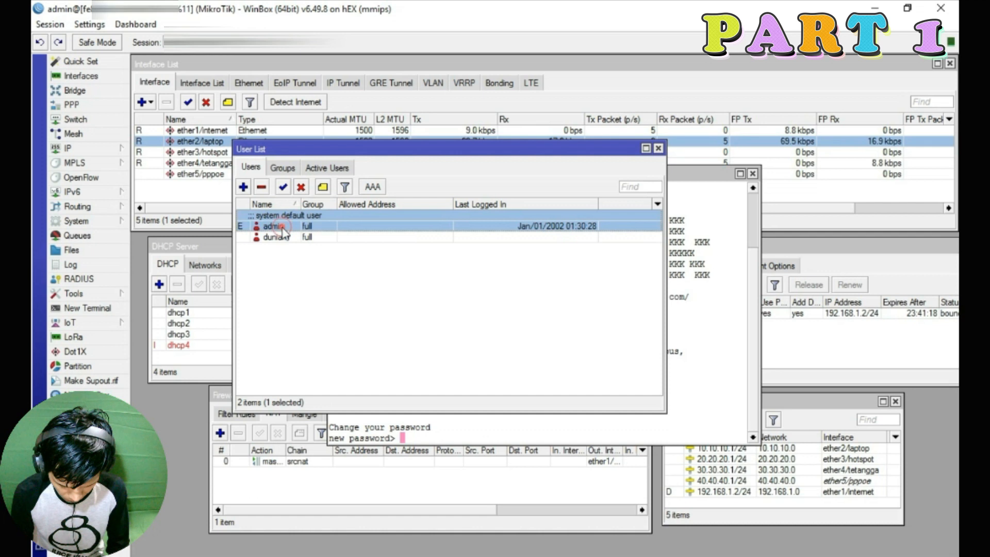
pyautogui.click(262, 188)
pyautogui.click(296, 218)
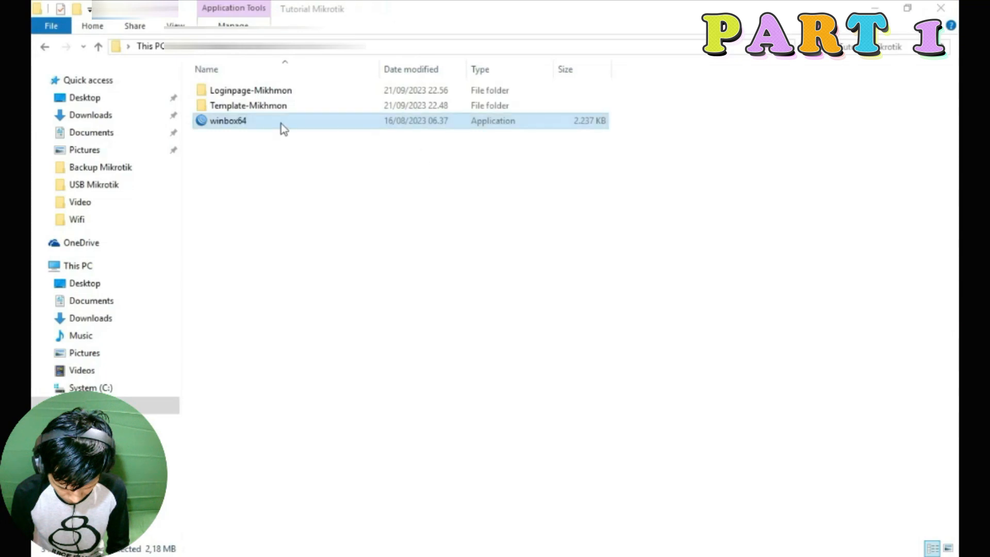
# Relaunch WinBox, pick the router from Neighbors and try the old admin login, which is rejected
pyautogui.doubleClick(282, 125)
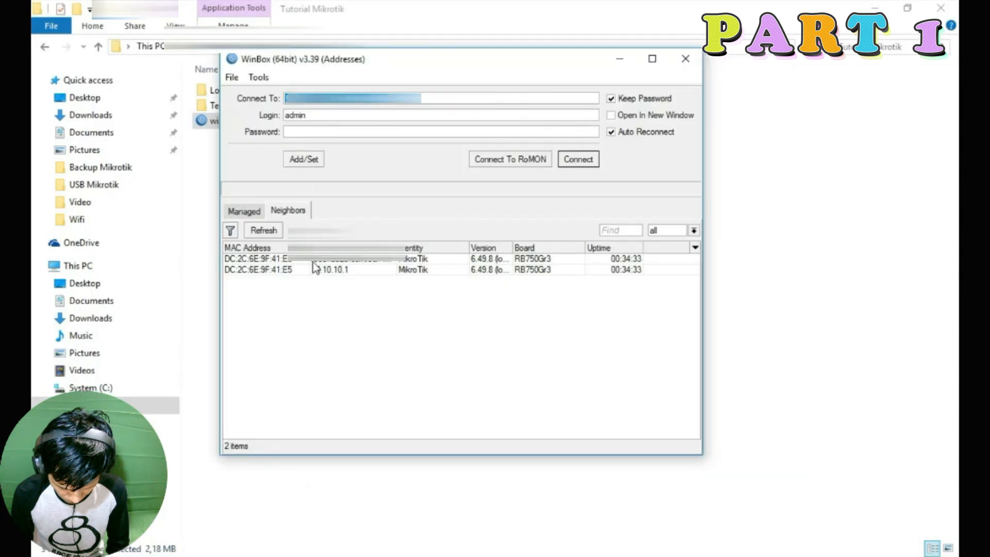
pyautogui.click(313, 262)
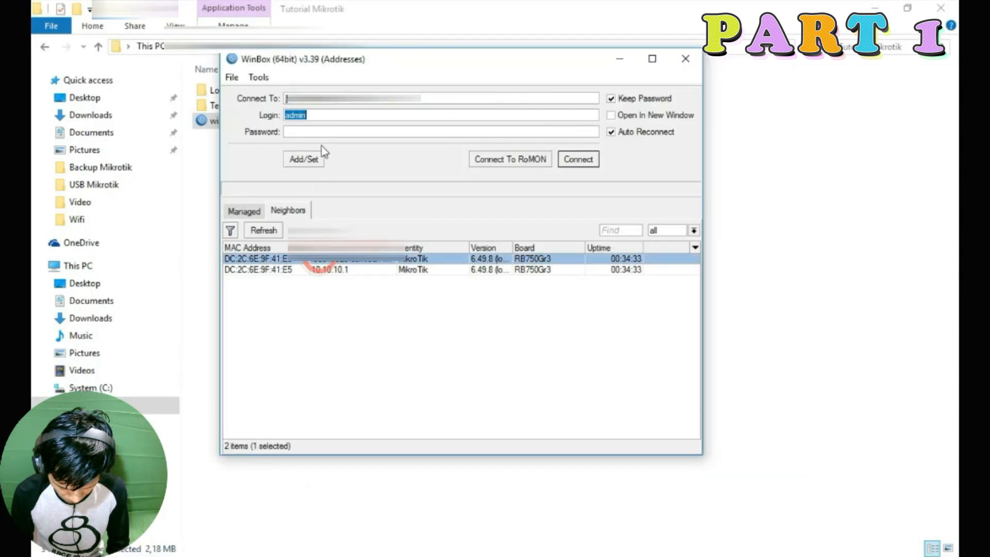
pyautogui.click(577, 160)
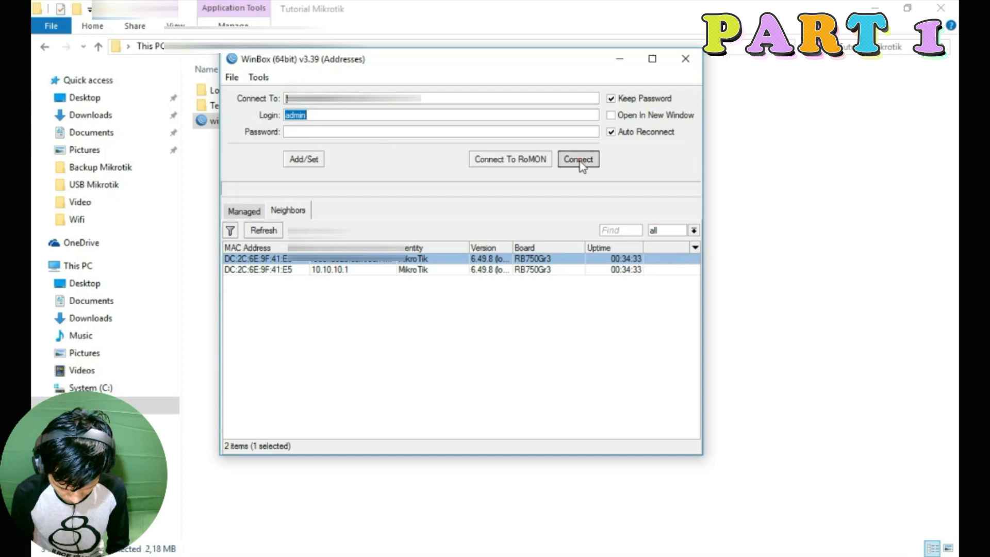
# Connect to the router with the new username and its password
pyautogui.doubleClick(336, 117)
pyautogui.write('du')
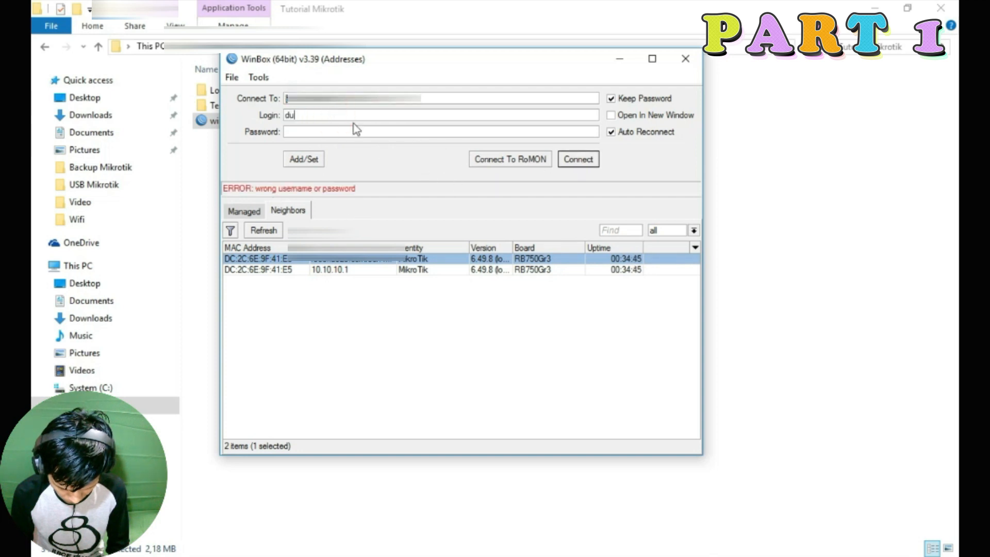
pyautogui.write('niamr')
pyautogui.click(330, 131)
pyautogui.write('*')
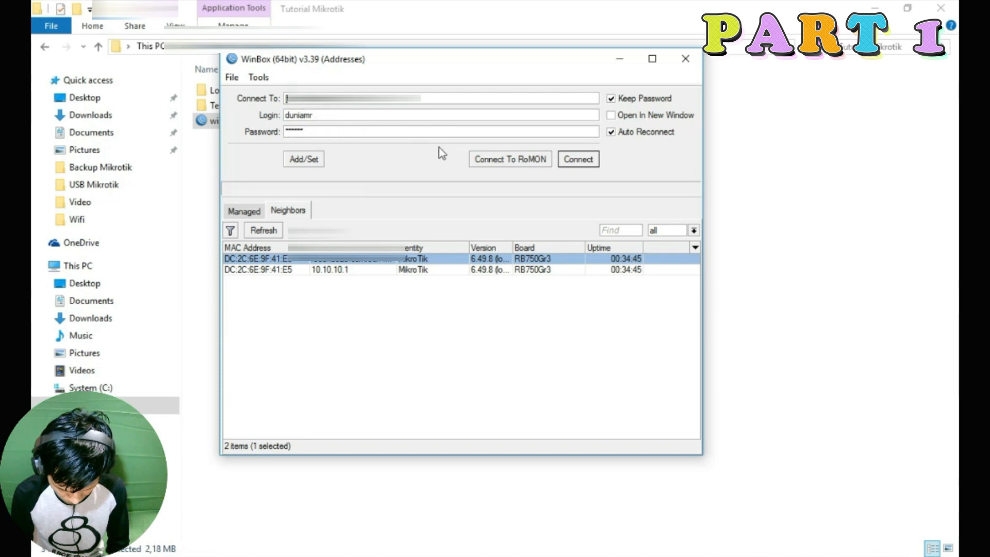
pyautogui.click(566, 165)
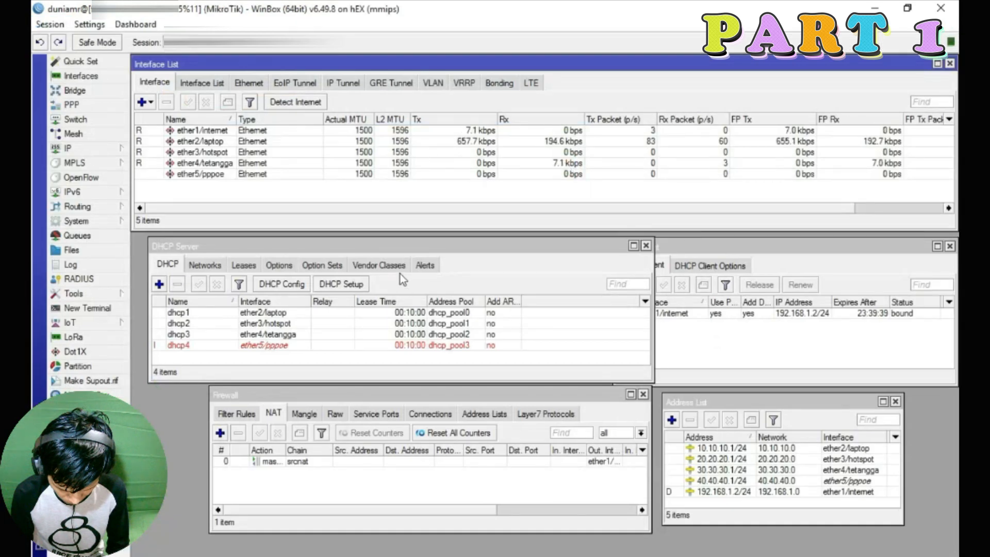
pyautogui.click(99, 309)
pyautogui.write('ping 8.8.8.8')
pyautogui.press('Return')
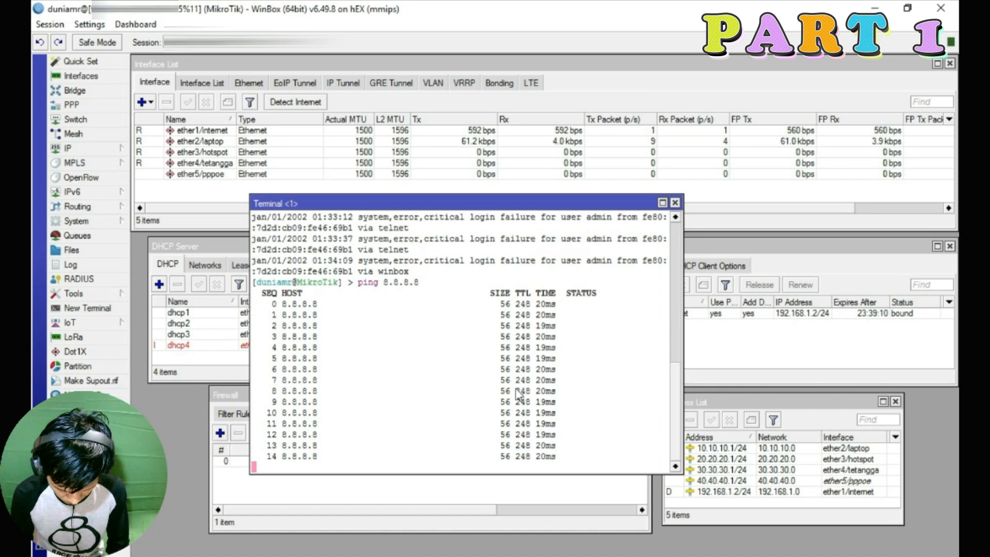
pyautogui.hotkey('ctrl', 'c')
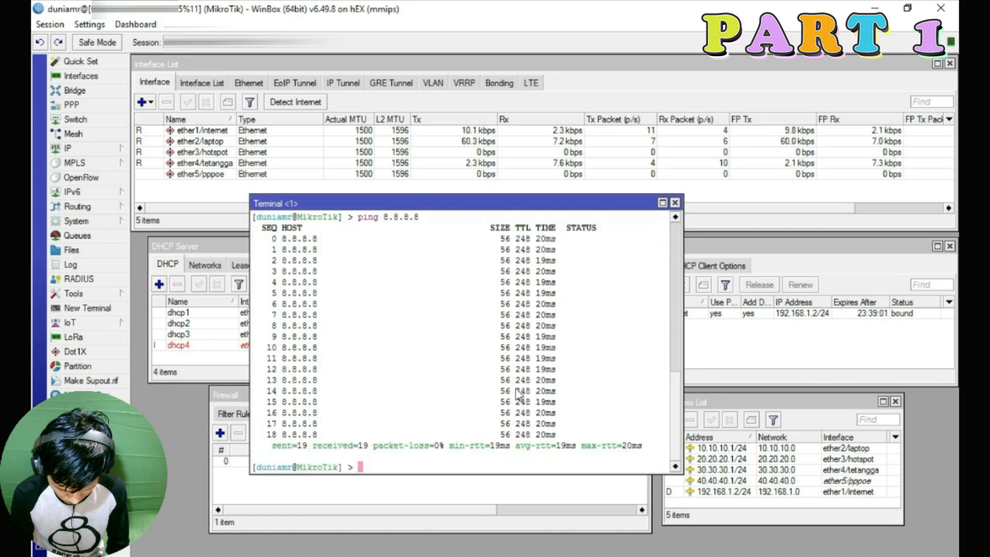
pyautogui.click(675, 202)
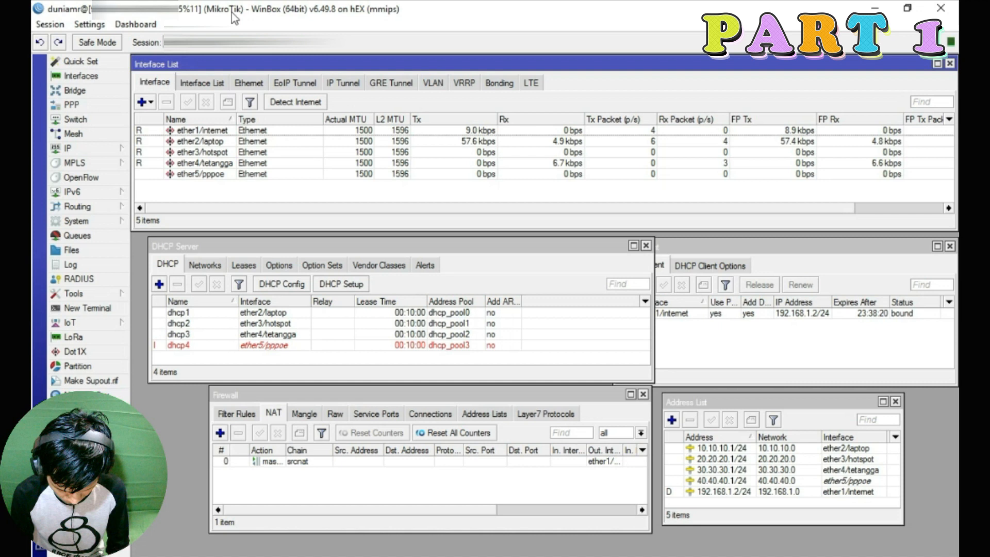
# Replace the System Identity MikroTik with the new router name and apply it
pyautogui.click(76, 221)
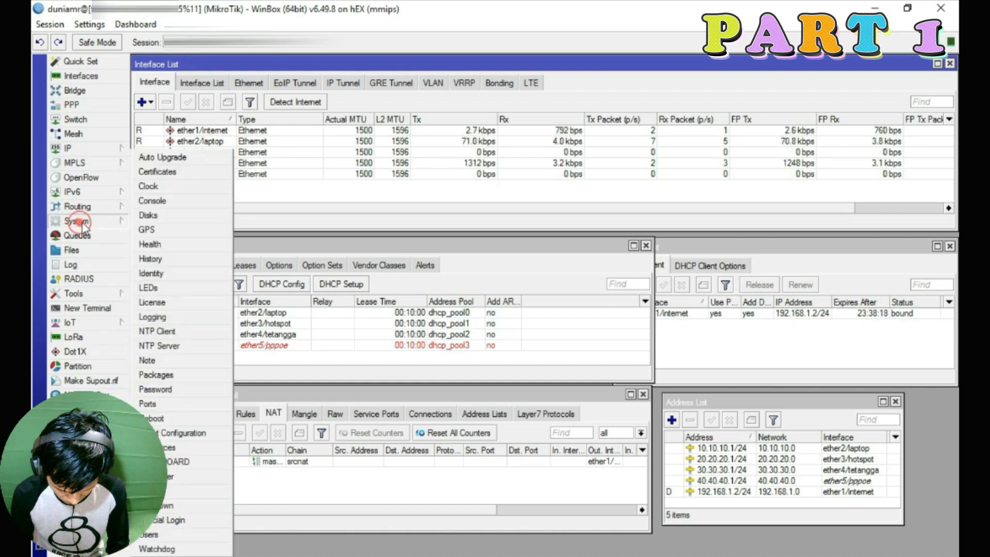
pyautogui.click(166, 274)
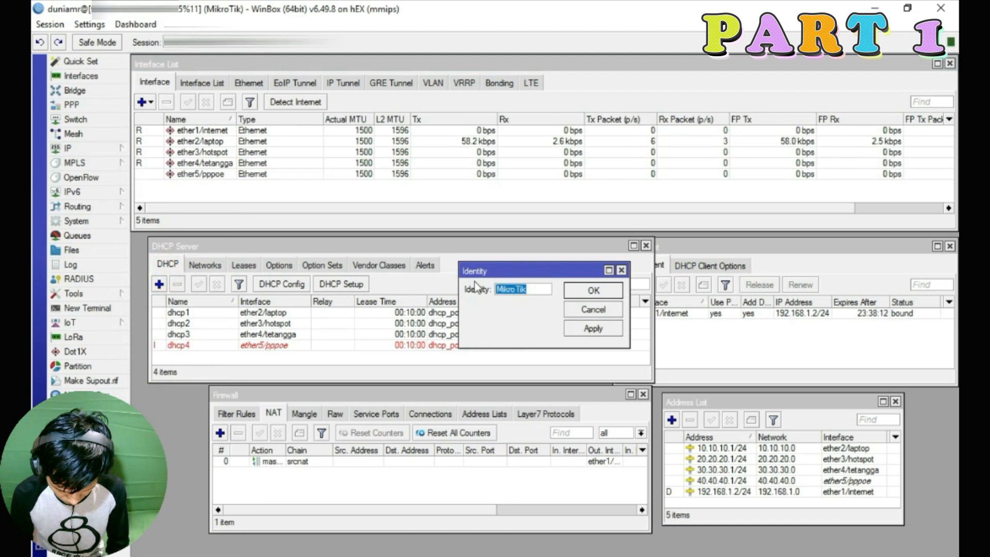
pyautogui.write('Dunia MR')
pyautogui.click(594, 328)
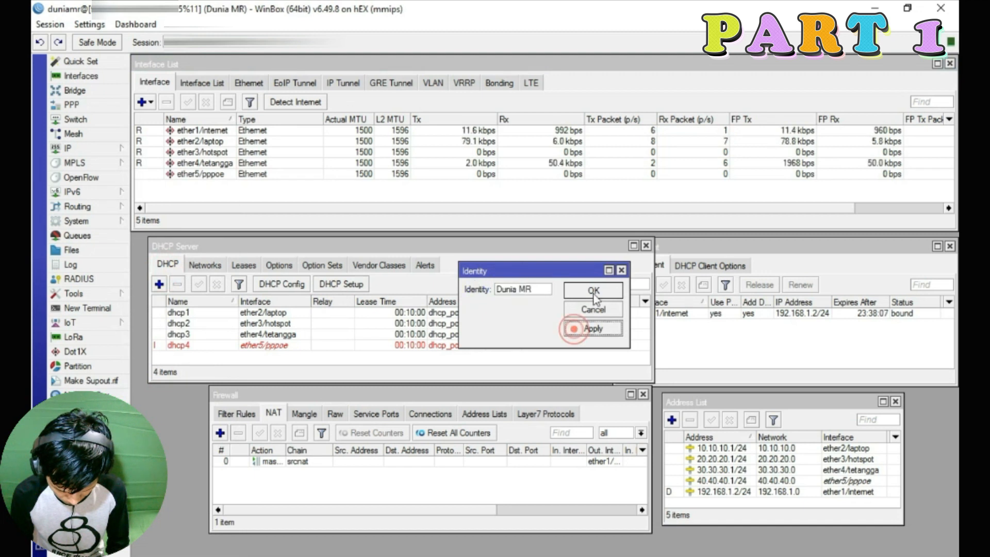
pyautogui.click(594, 290)
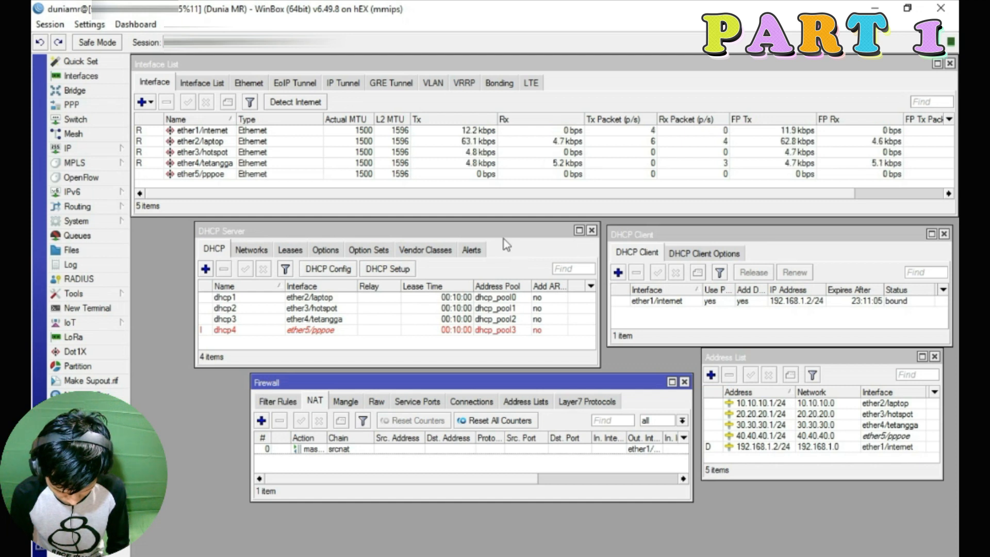
# Enable the NTP client and set 0.id.pool.ntp.org as the primary server
pyautogui.click(89, 222)
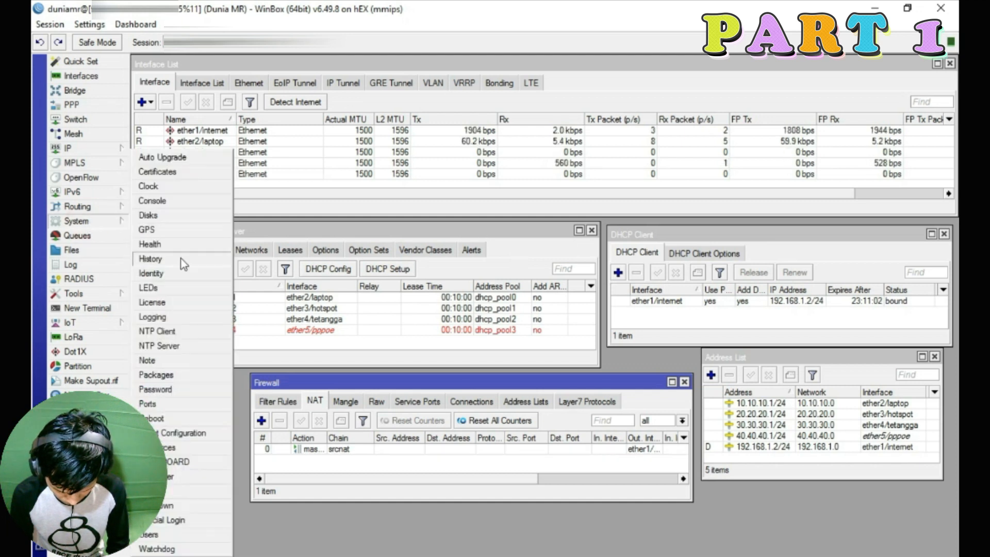
pyautogui.click(180, 332)
pyautogui.click(471, 227)
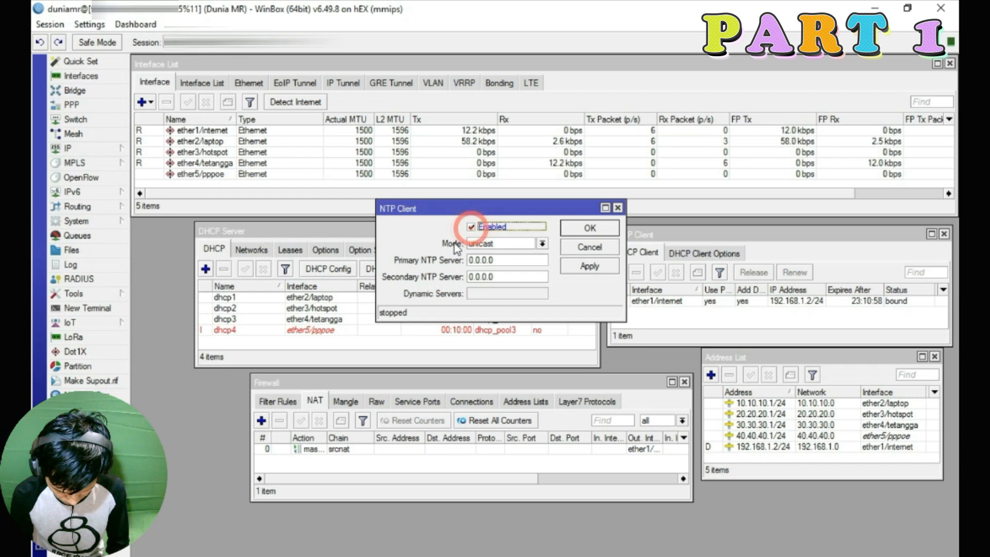
pyautogui.doubleClick(500, 260)
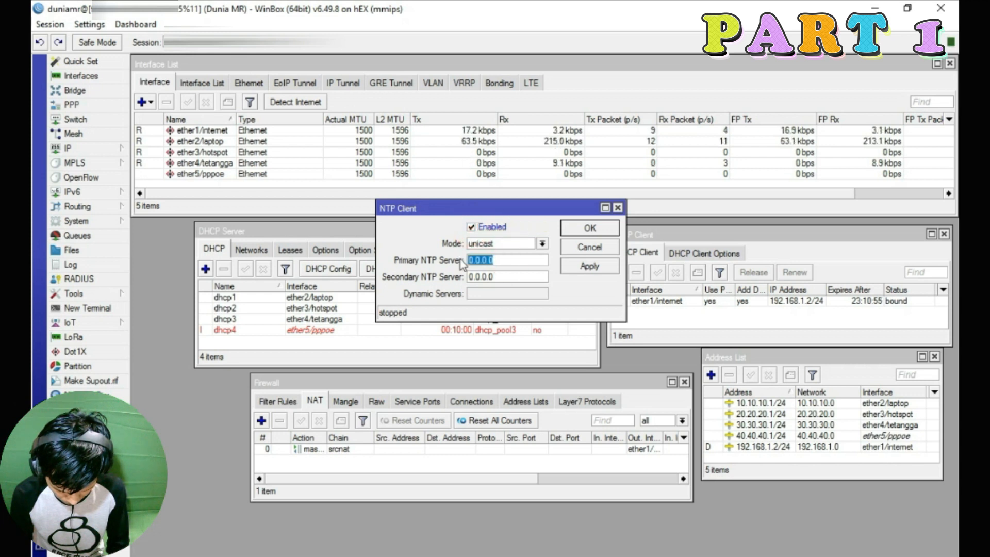
pyautogui.hotkey('ctrl', 'v')
pyautogui.moveTo(473, 262); pyautogui.dragTo(501, 263)
pyautogui.click(481, 262)
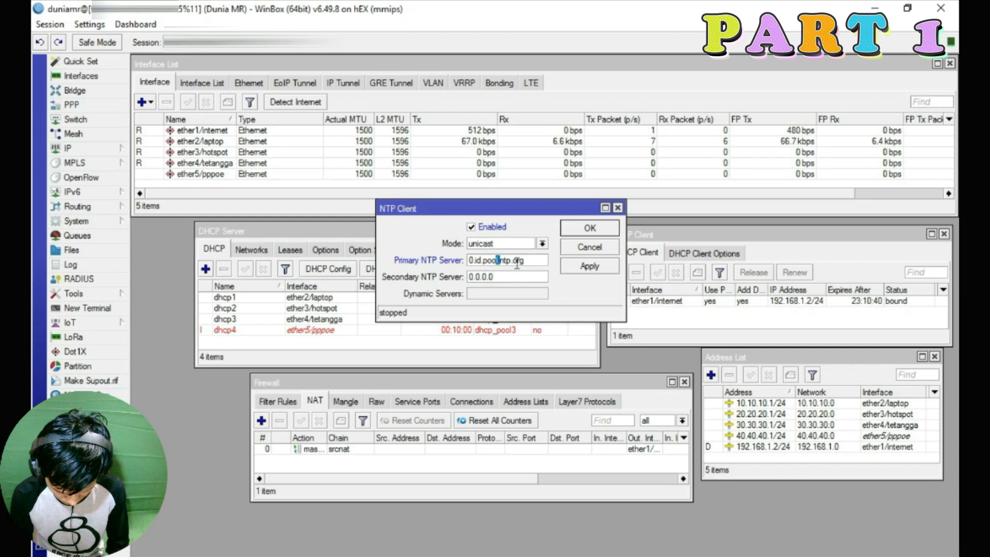
pyautogui.doubleClick(535, 263)
# Set 1.id.pool.ntp.org as the secondary NTP server and apply the settings
pyautogui.doubleClick(508, 274)
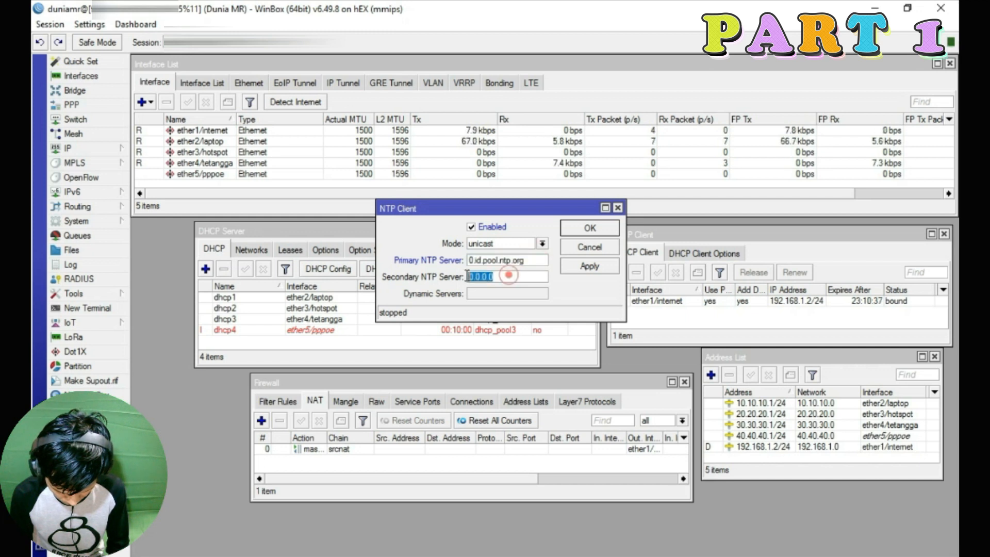
pyautogui.write('0.id.pool.ntp.')
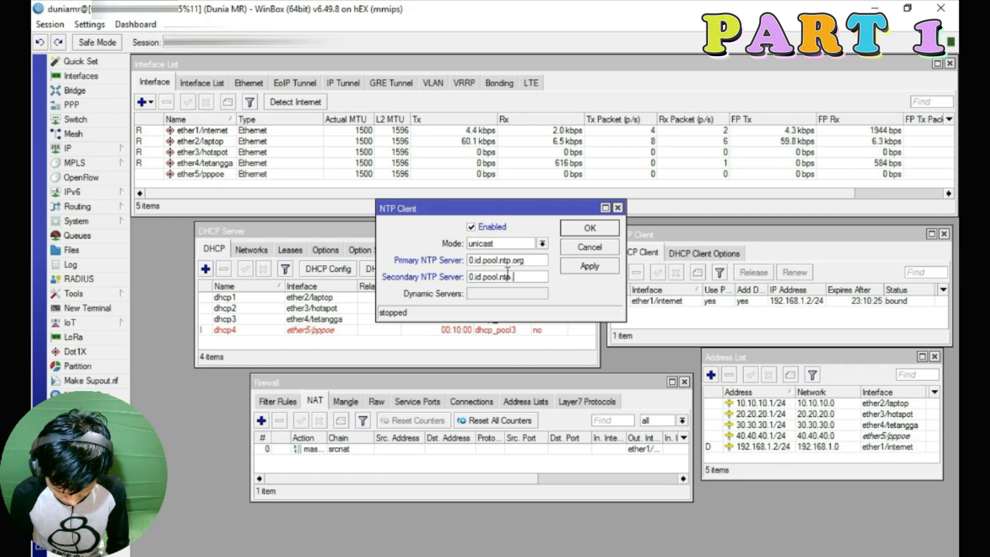
pyautogui.write('org')
pyautogui.press('Home')
pyautogui.press('Delete')
pyautogui.write('1')
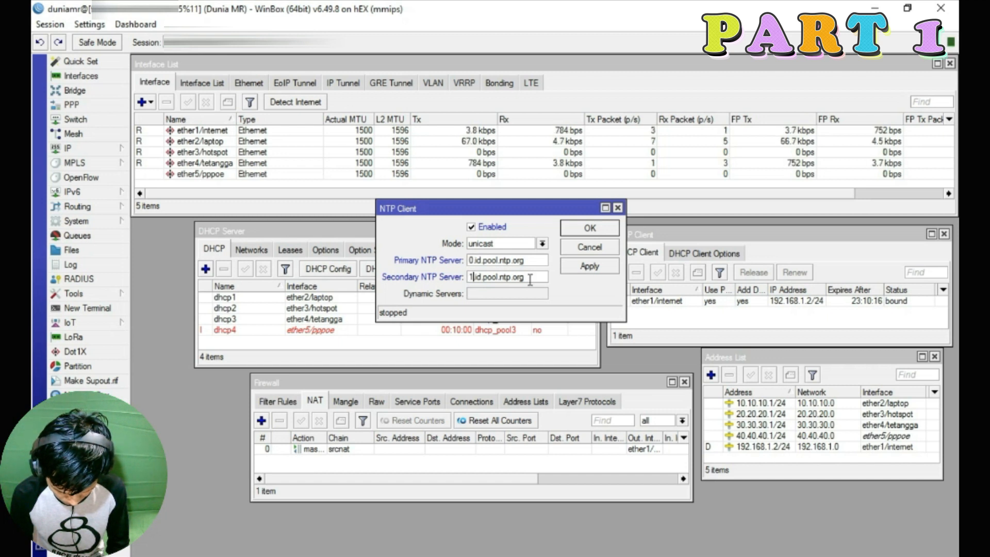
pyautogui.click(589, 266)
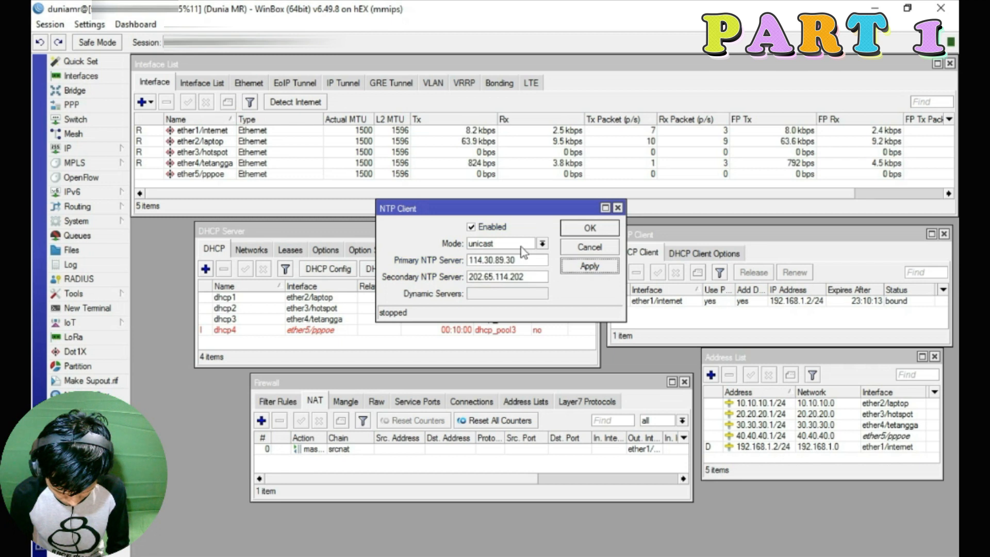
pyautogui.click(604, 229)
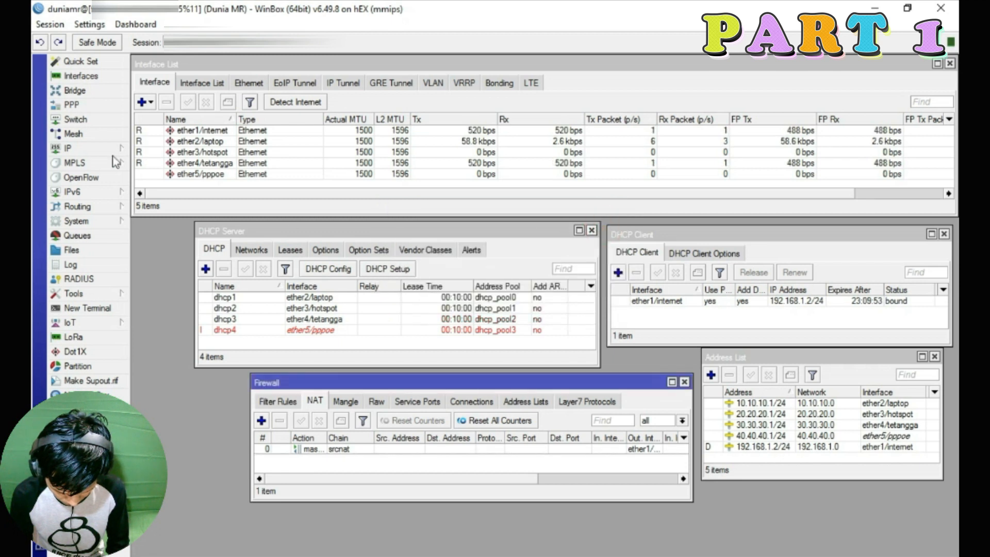
# Set the router clock's time zone to Asia/Jakarta
pyautogui.click(74, 221)
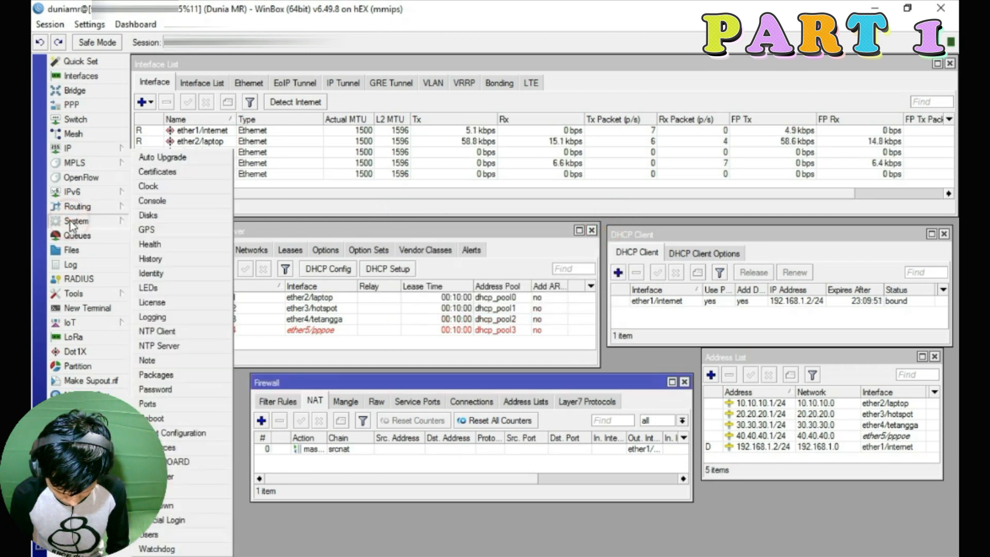
pyautogui.click(194, 187)
pyautogui.click(551, 326)
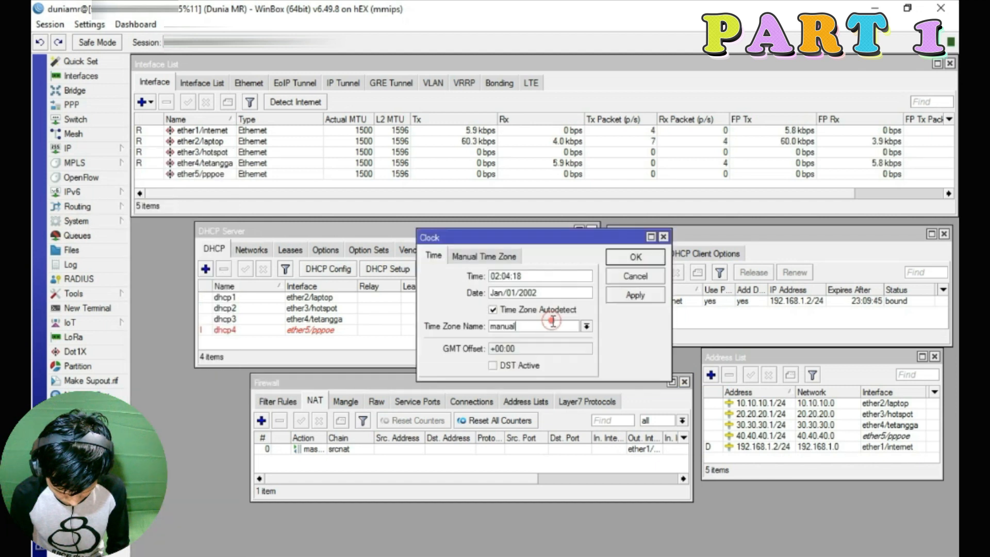
pyautogui.click(586, 327)
pyautogui.scroll(-20, 568, 413)
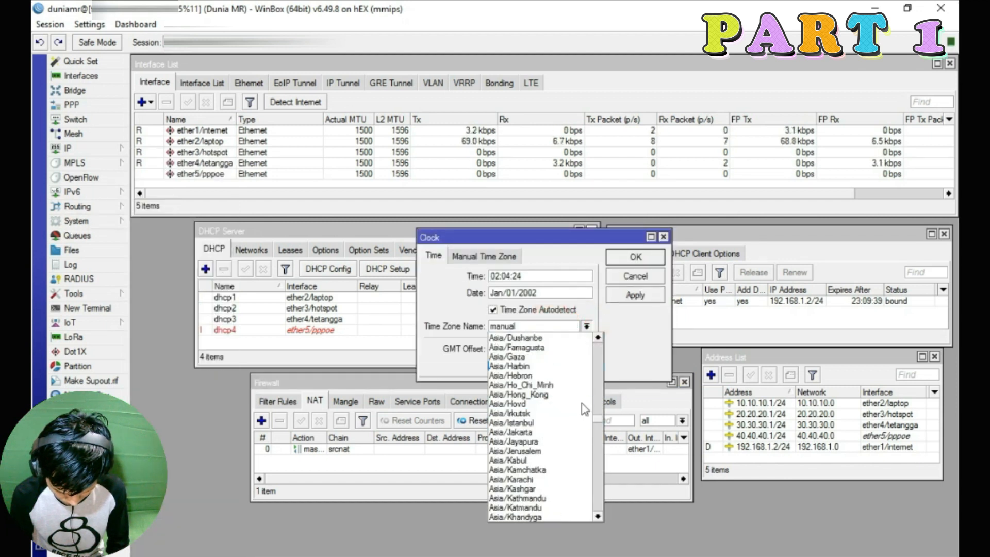
pyautogui.click(516, 432)
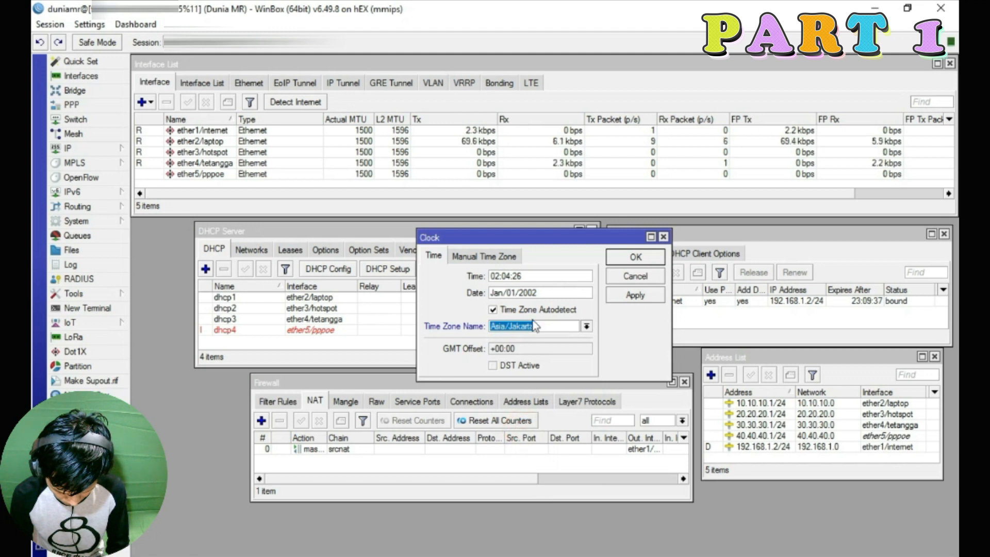
# Change the clock date to Sep/22 and apply the clock settings
pyautogui.click(503, 293)
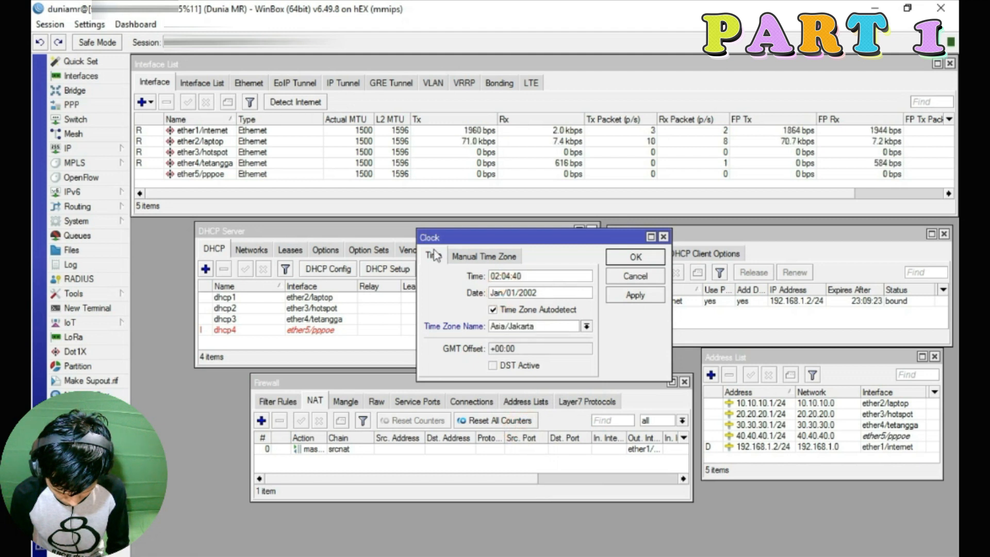
pyautogui.doubleClick(496, 293)
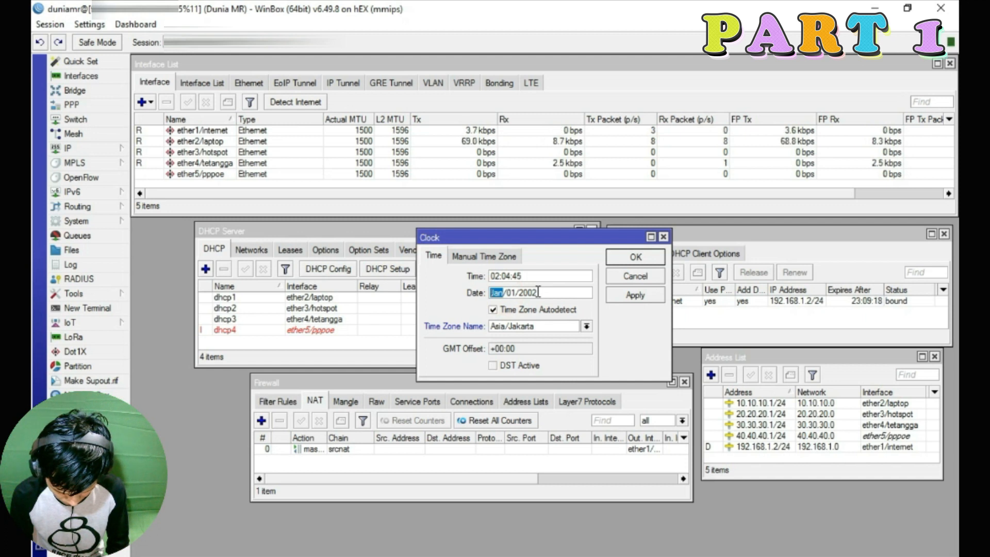
pyautogui.write('sep')
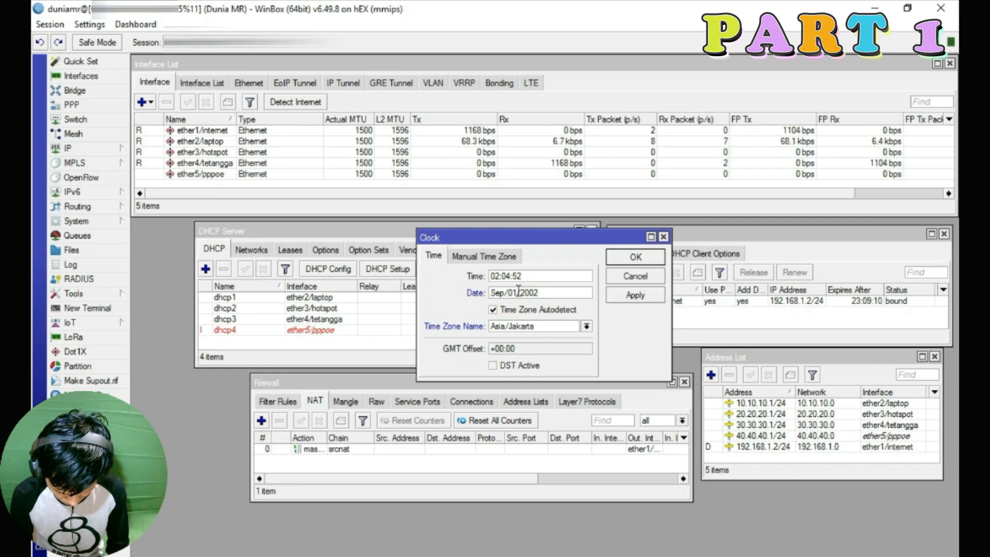
pyautogui.doubleClick(513, 293)
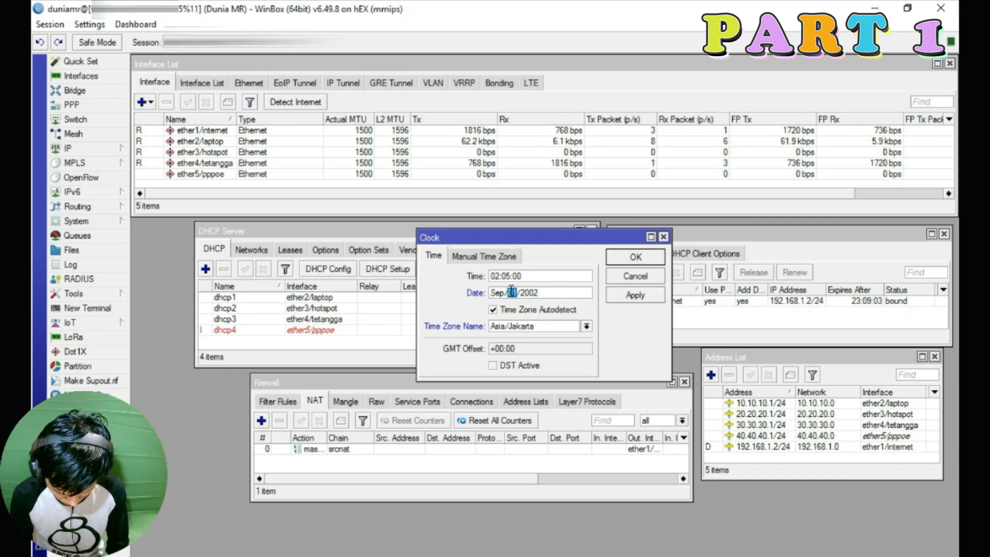
pyautogui.write('22')
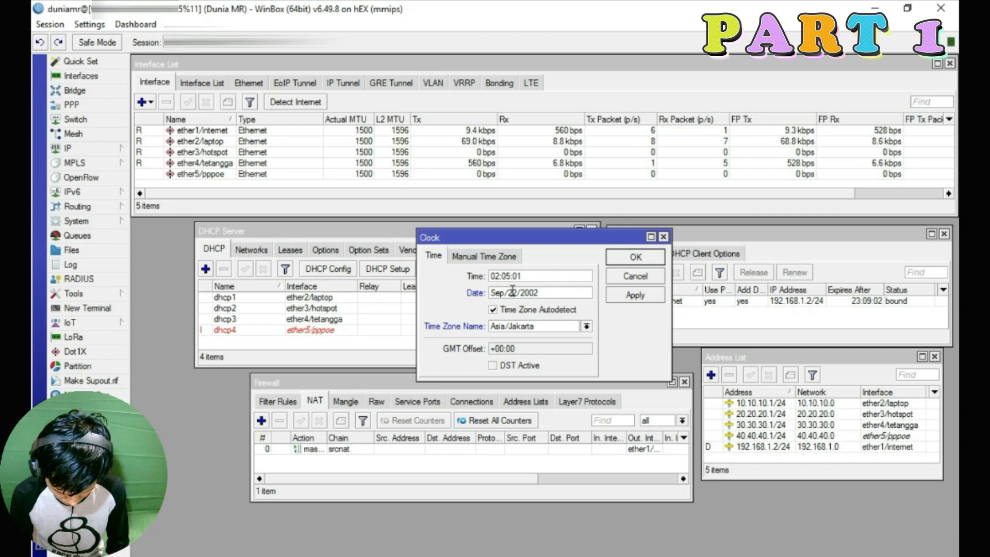
pyautogui.click(540, 292)
pyautogui.press('BackSpace')
pyautogui.press('BackSpace')
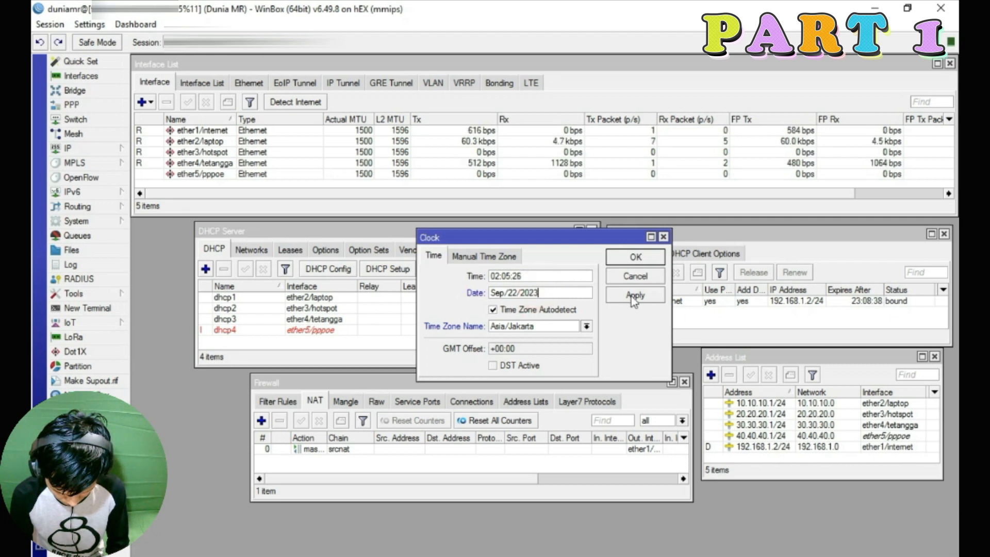
pyautogui.click(631, 296)
pyautogui.click(635, 257)
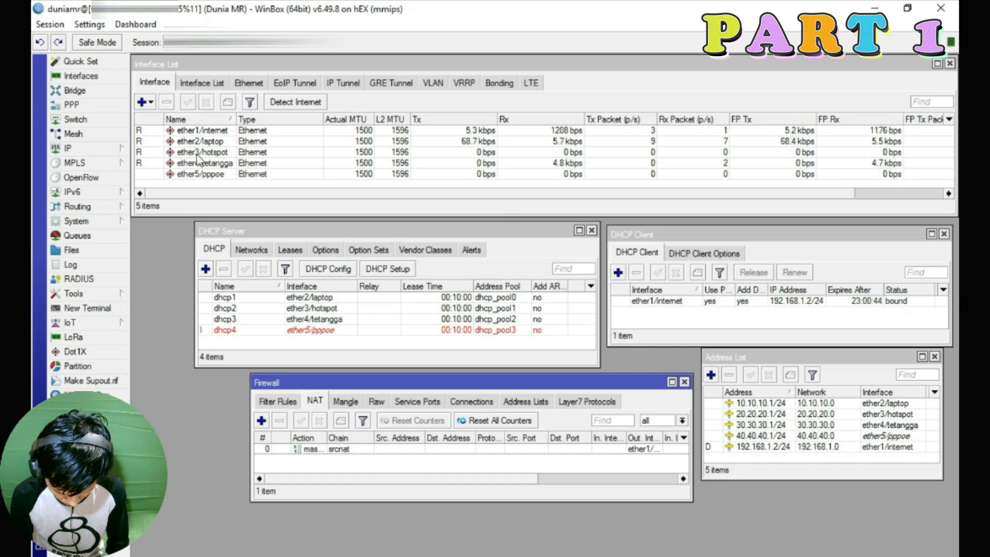
# Start the Hotspot Setup wizard with ether3/hotspot as the interface
pyautogui.click(85, 149)
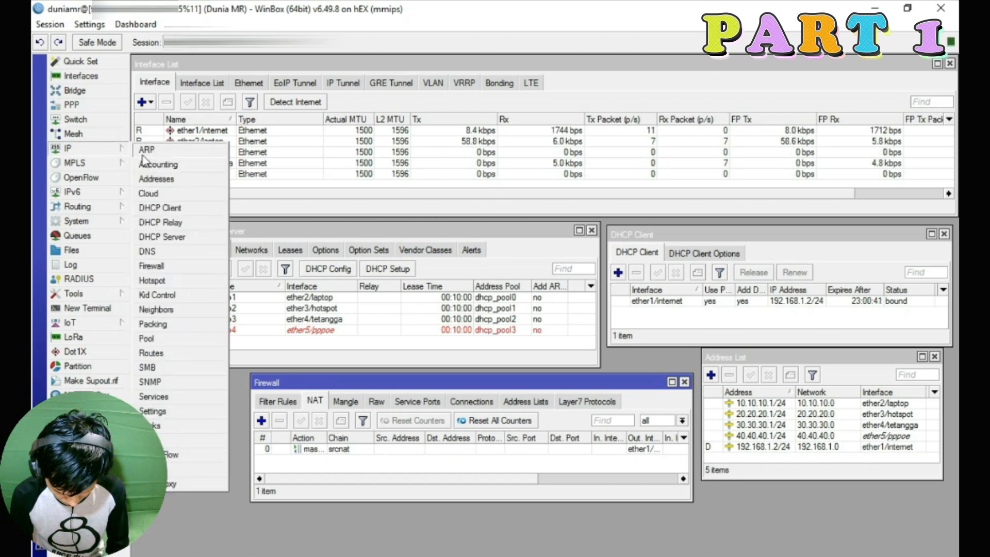
pyautogui.click(170, 285)
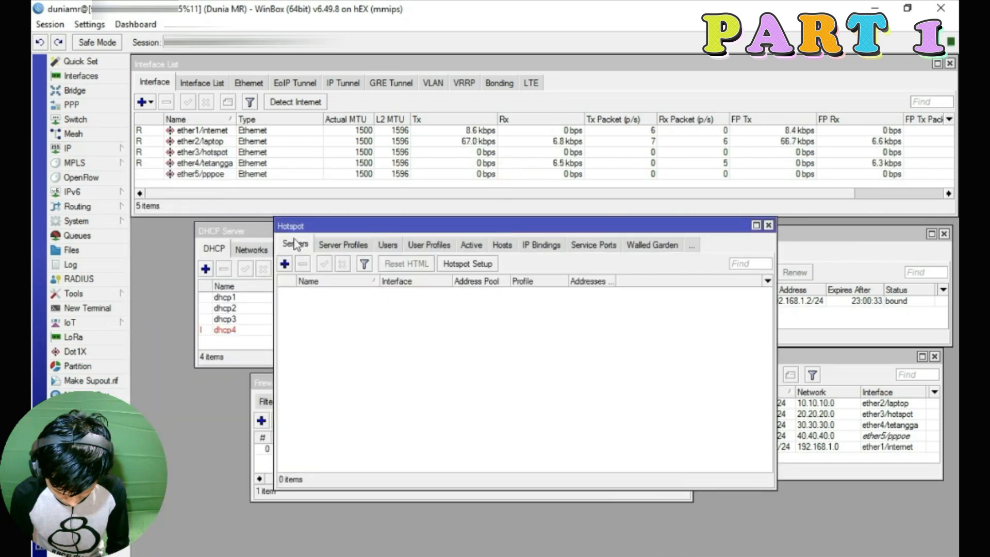
pyautogui.click(472, 265)
pyautogui.click(438, 330)
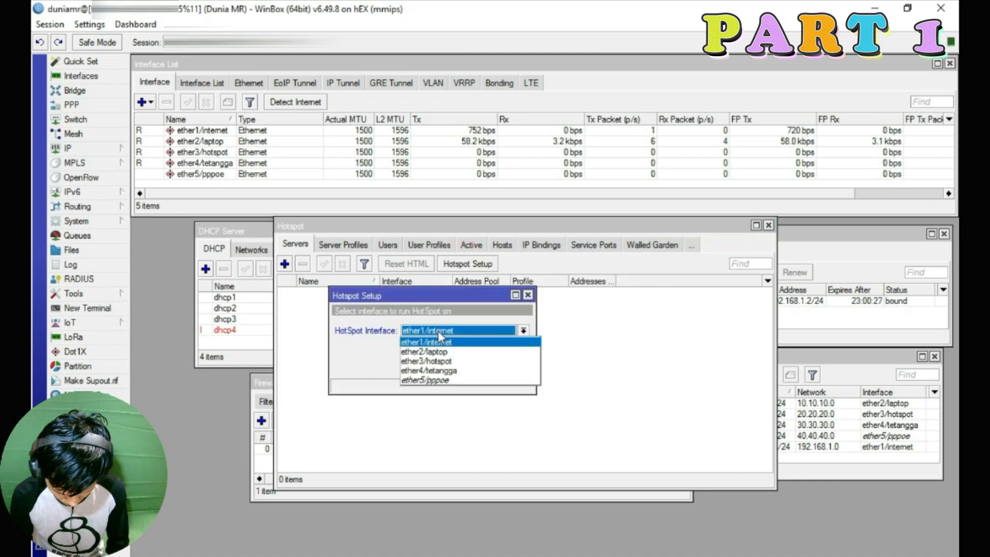
pyautogui.click(438, 361)
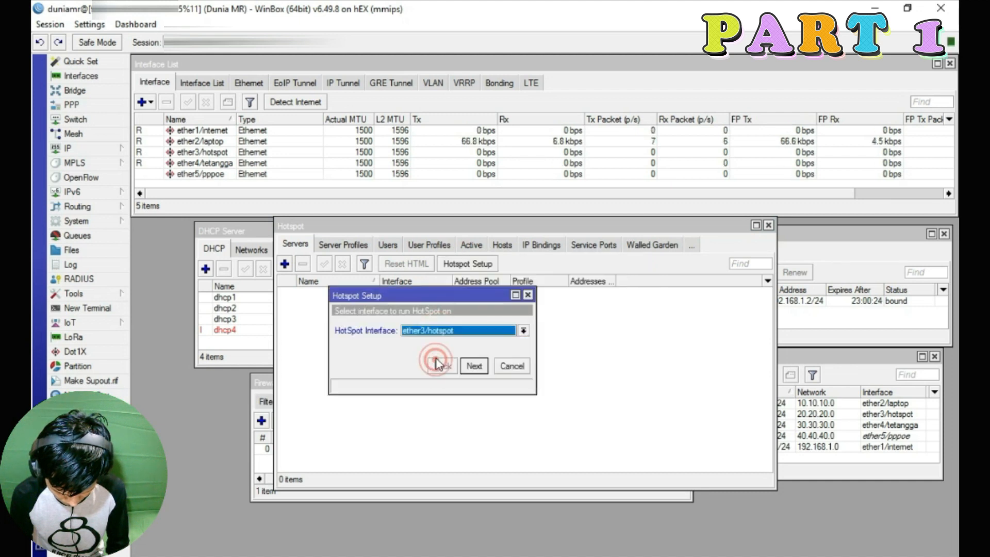
# Accept the local address, address pool, no SSL certificate and DNS servers 8.8.8.8, 8.8.4.4
pyautogui.click(473, 366)
pyautogui.click(474, 366)
pyautogui.moveTo(465, 330); pyautogui.dragTo(427, 333)
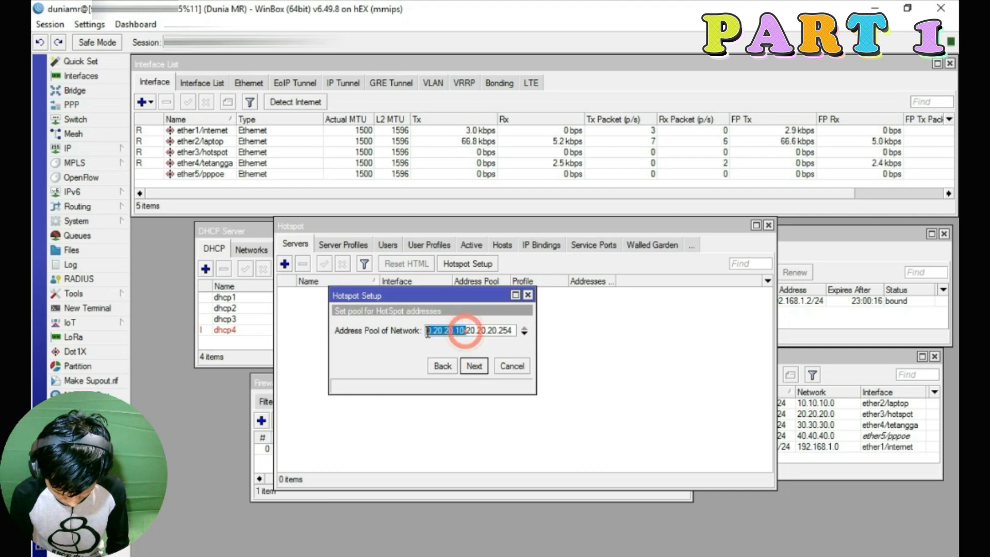
pyautogui.click(468, 330)
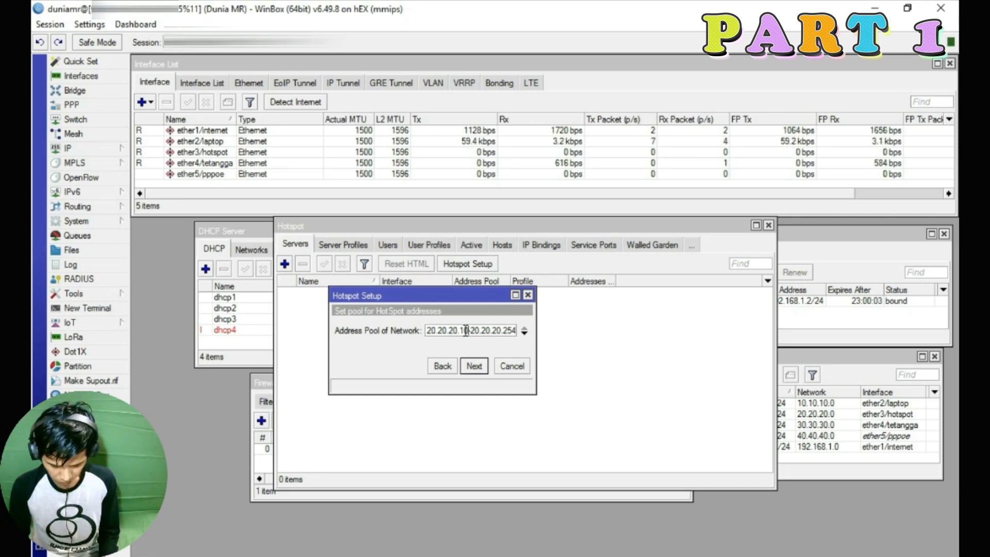
pyautogui.click(474, 367)
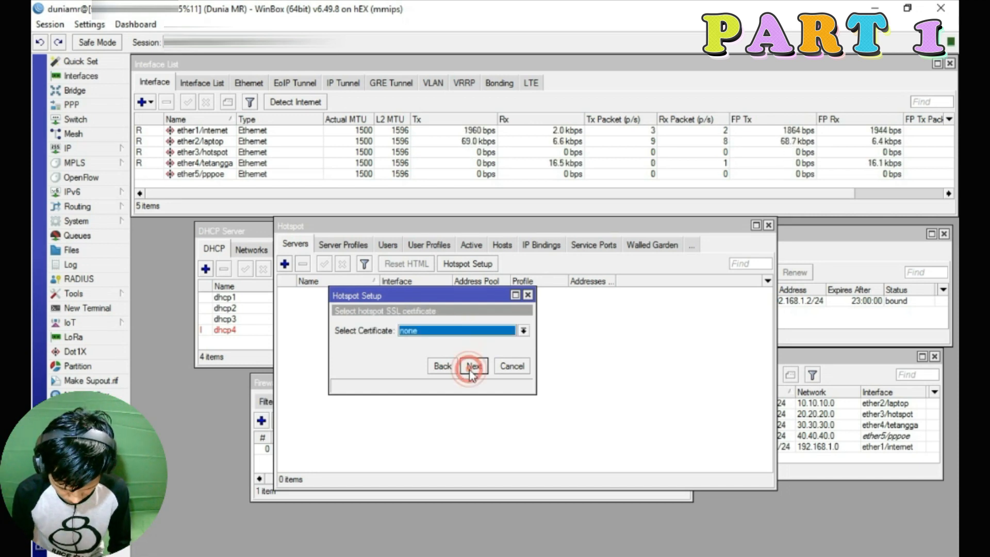
pyautogui.click(479, 372)
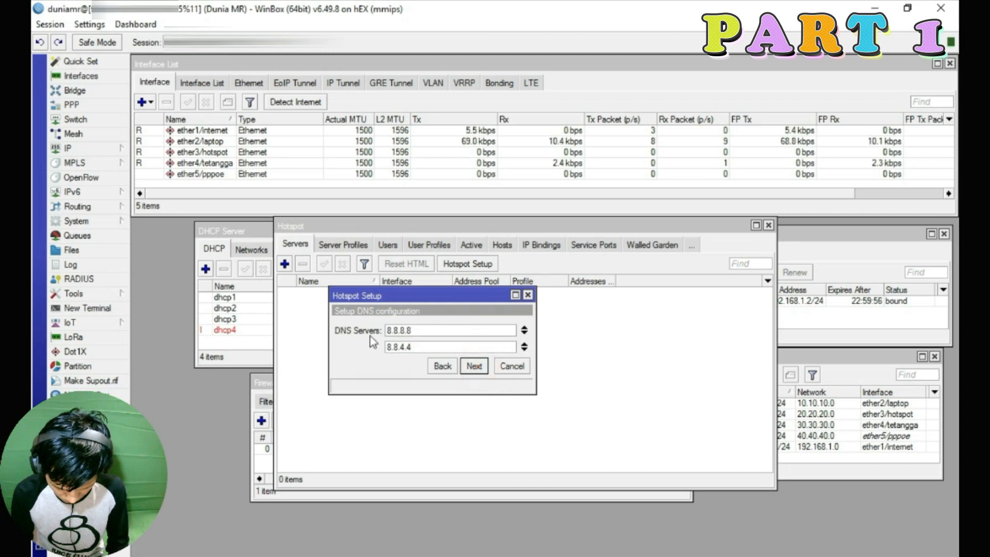
pyautogui.click(474, 368)
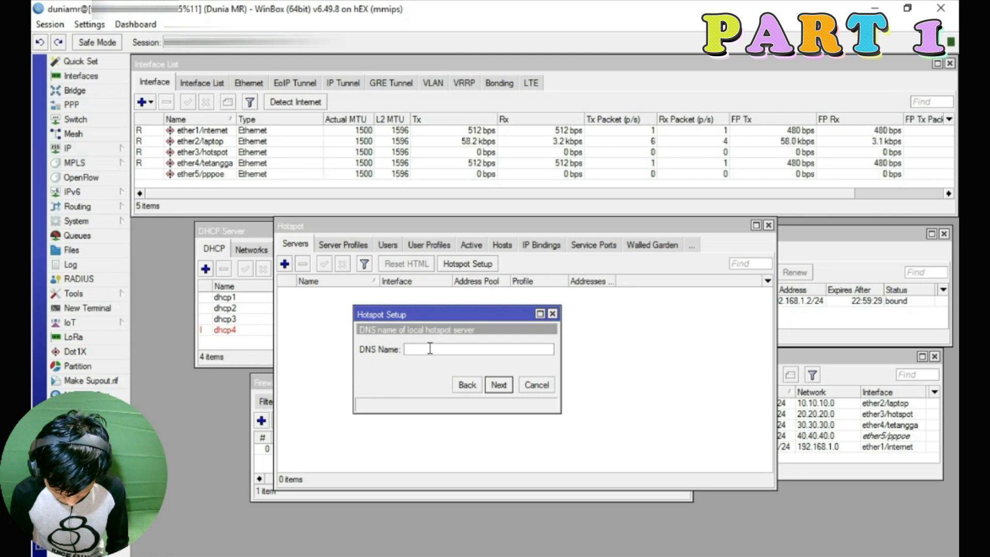
# Enter mr.net as the hotspot's local DNS name
pyautogui.write('r.net')
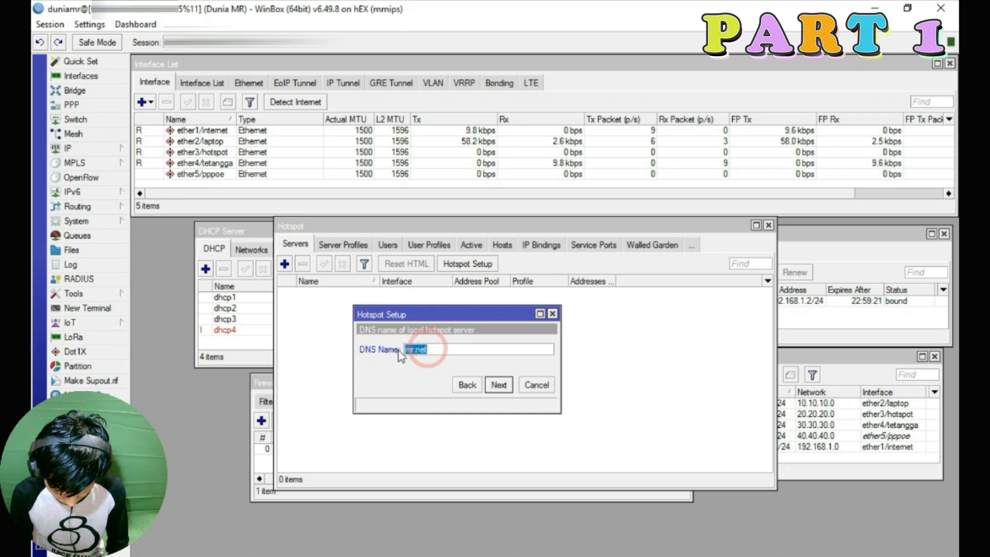
pyautogui.write('bebas.co')
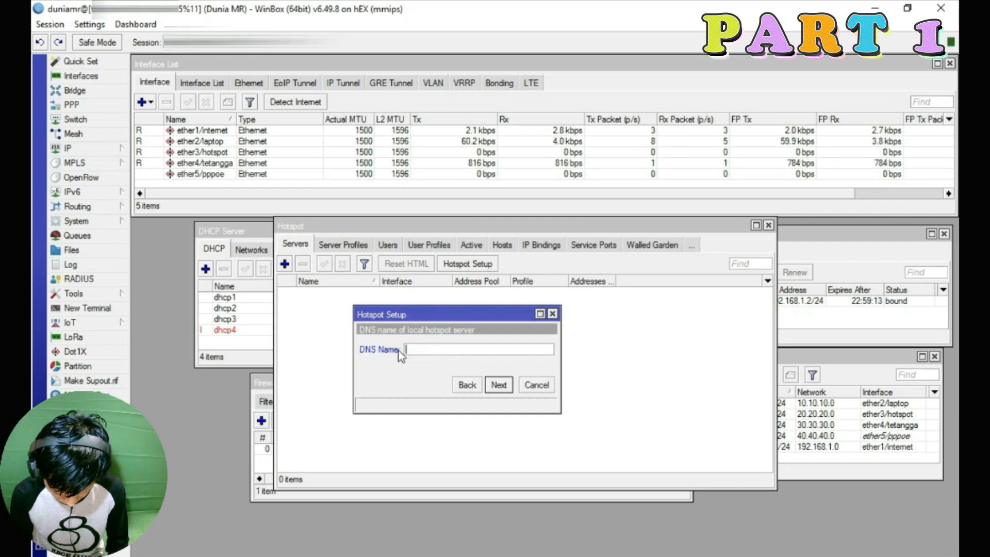
pyautogui.write('mr.net')
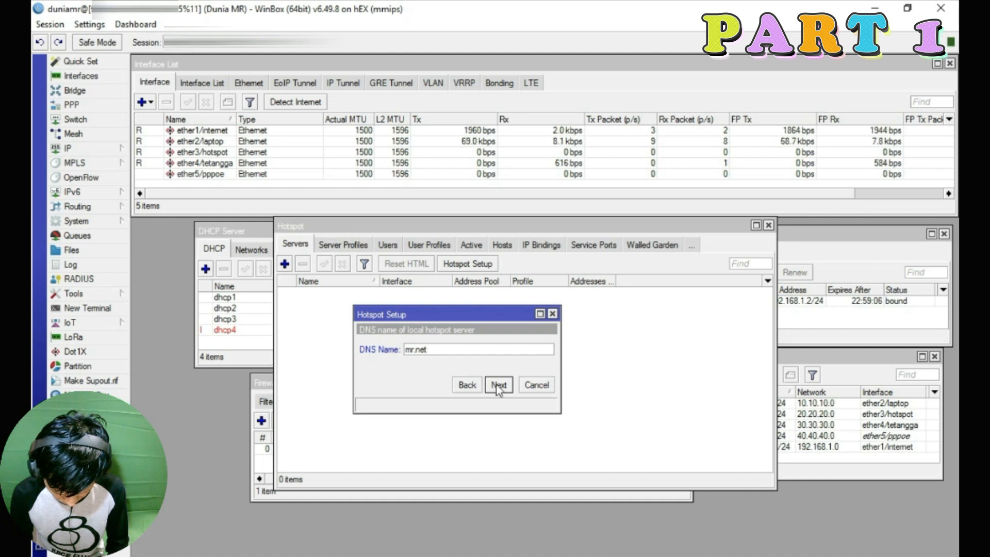
pyautogui.click(497, 387)
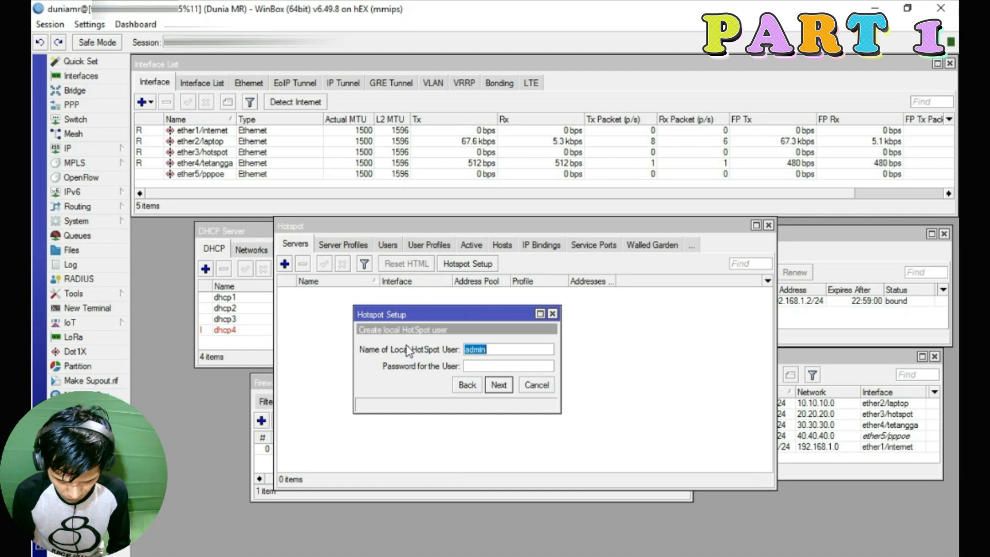
# Create the local hotspot user with the new username and a password, finishing the wizard
pyautogui.click(509, 367)
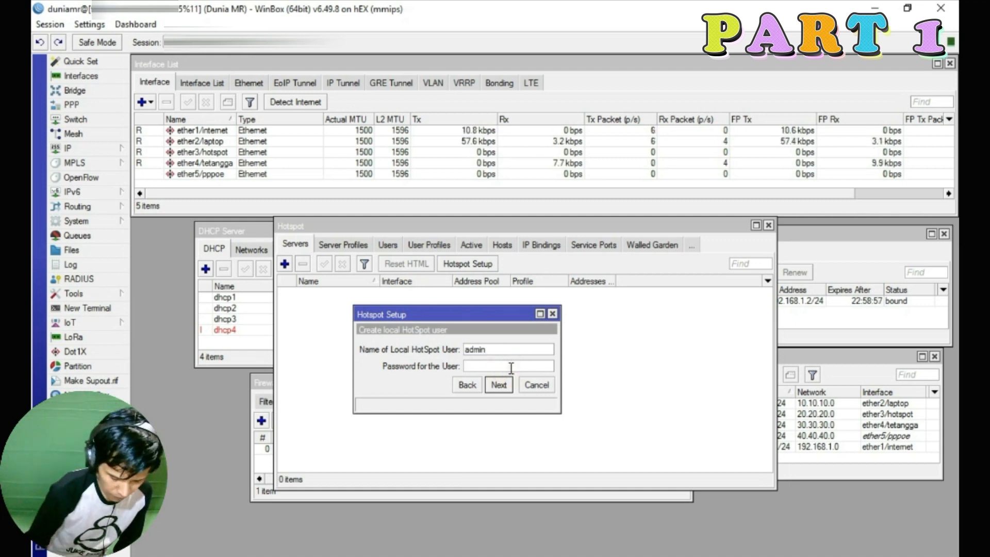
pyautogui.doubleClick(494, 350)
pyautogui.write('duniamr')
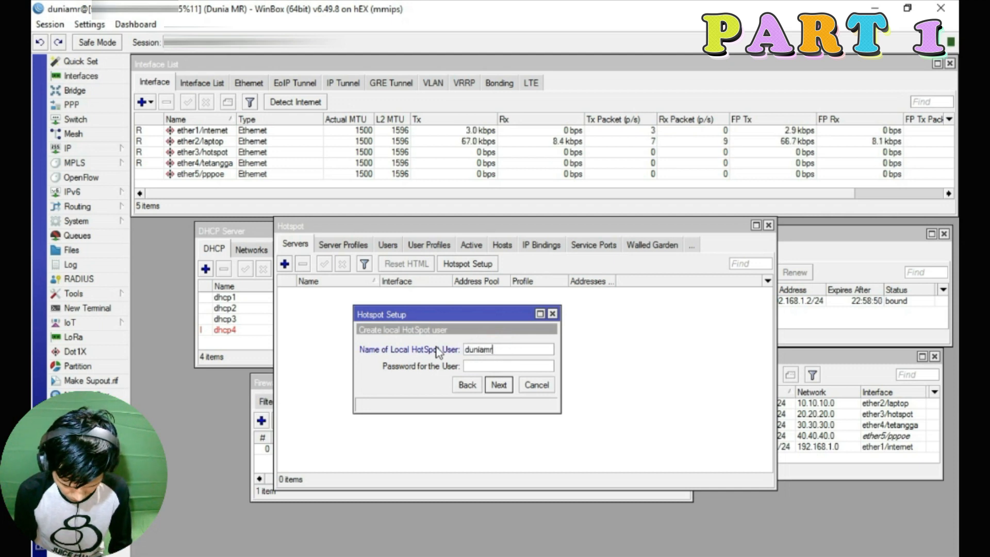
pyautogui.doubleClick(510, 350)
pyautogui.click(505, 350)
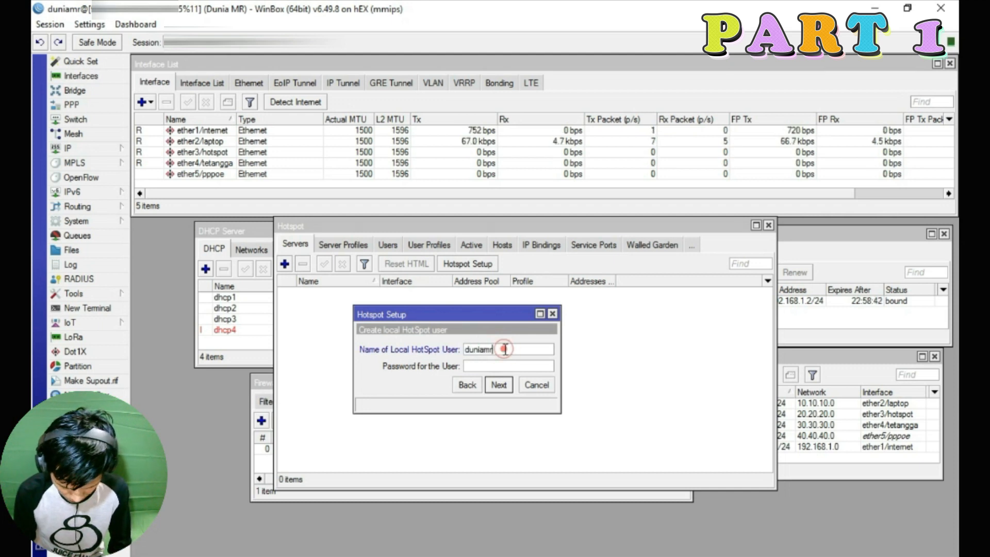
pyautogui.doubleClick(505, 348)
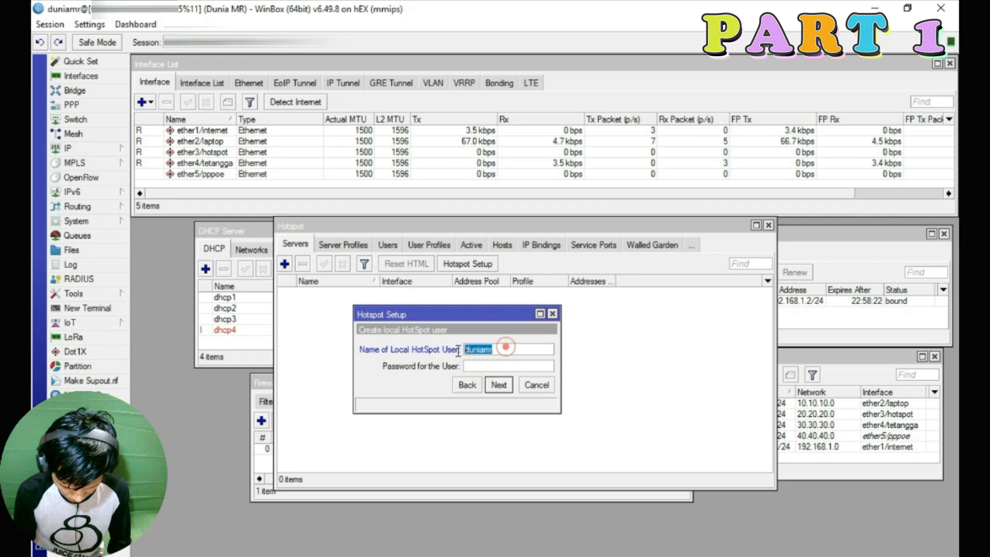
pyautogui.click(483, 366)
pyautogui.write('123456')
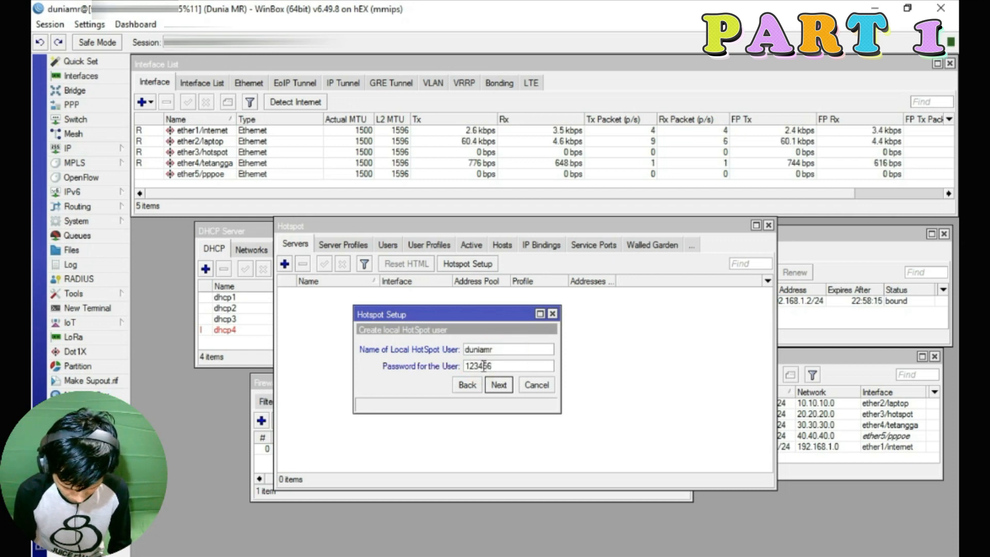
pyautogui.click(499, 386)
# Keep hotspot1 on dhcp_pool1 and hsprof1, and change Addresses Per MAC from 2 to 1
pyautogui.click(545, 304)
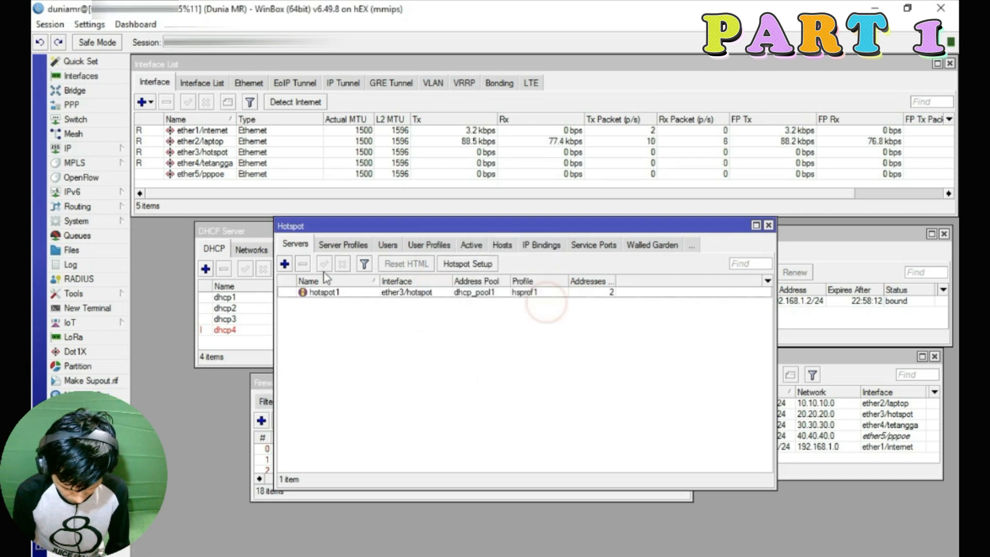
pyautogui.click(358, 292)
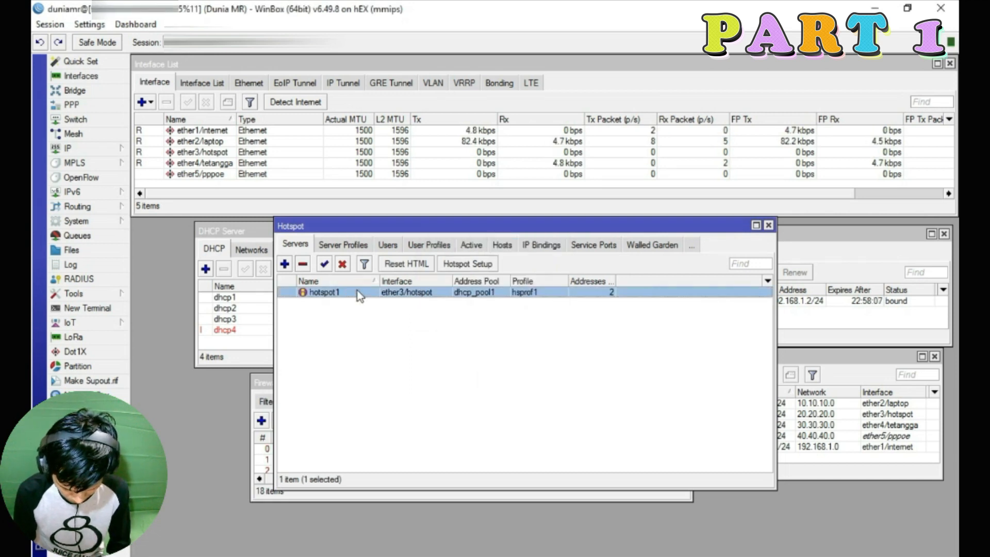
pyautogui.doubleClick(357, 292)
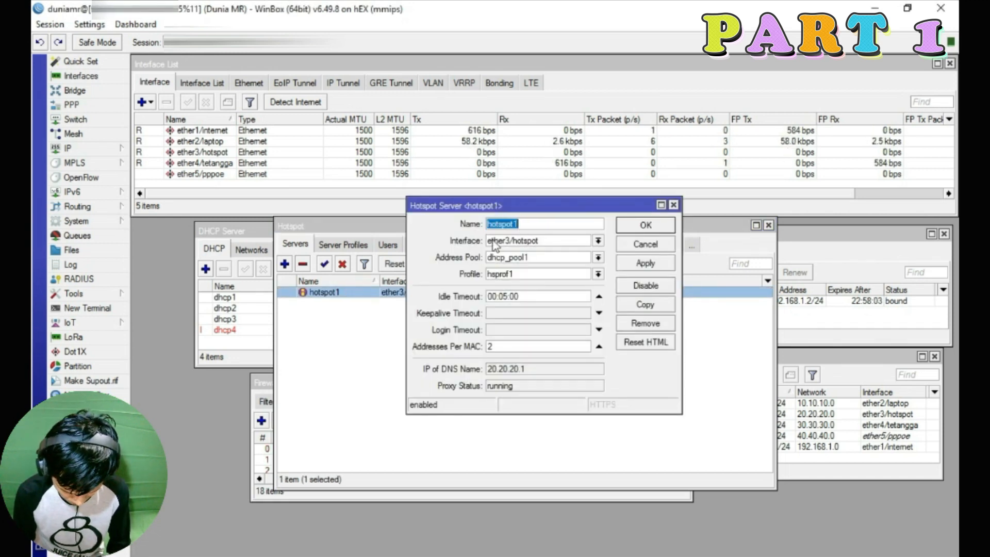
pyautogui.click(505, 257)
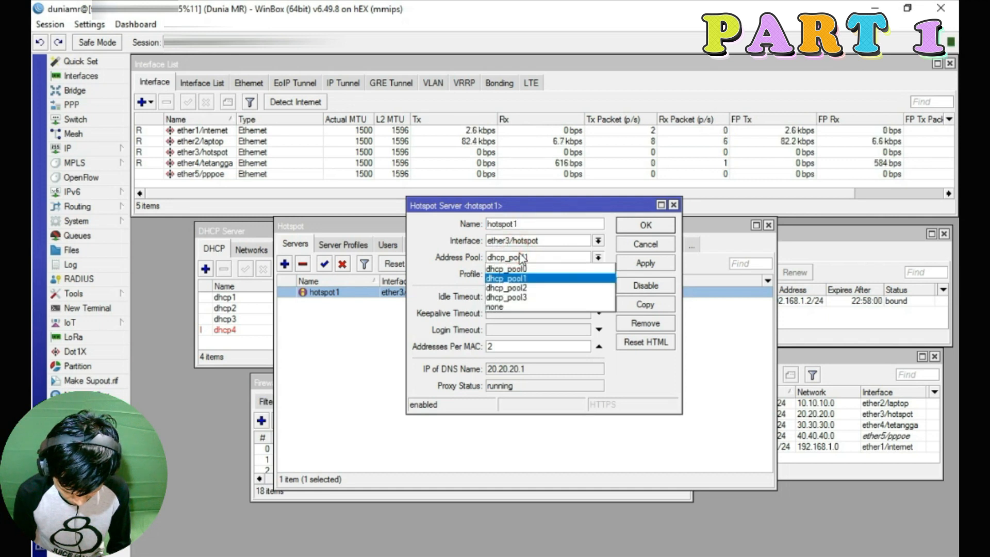
pyautogui.click(521, 257)
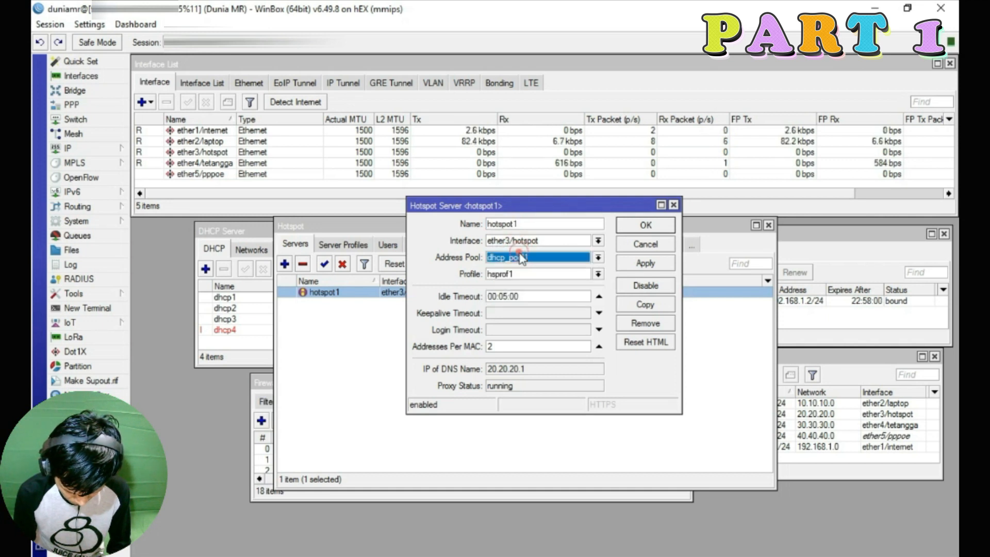
pyautogui.click(542, 274)
pyautogui.click(542, 274)
pyautogui.click(550, 344)
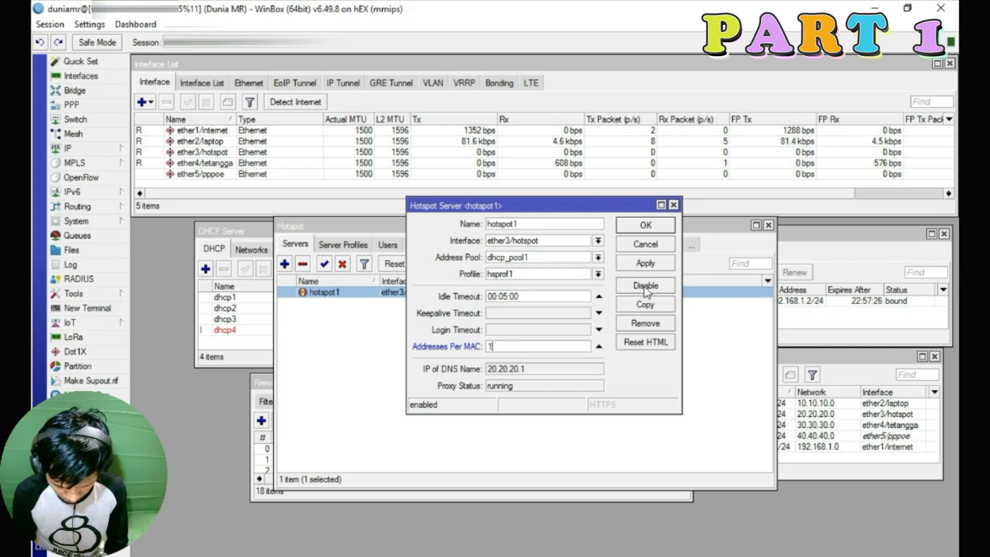
pyautogui.click(646, 264)
pyautogui.click(646, 225)
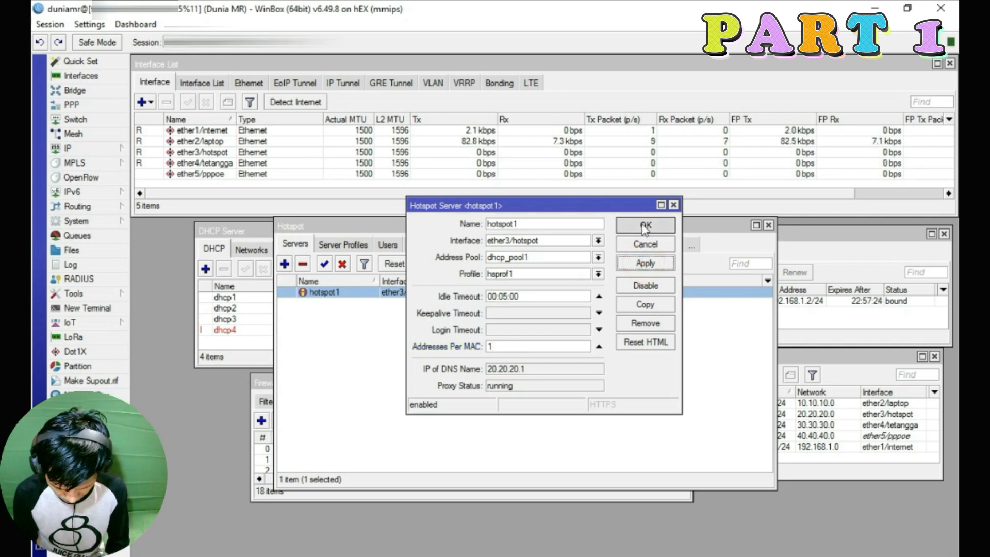
# Open the hsprof1 server profile and keep flash/hotspot as its HTML directory
pyautogui.click(337, 245)
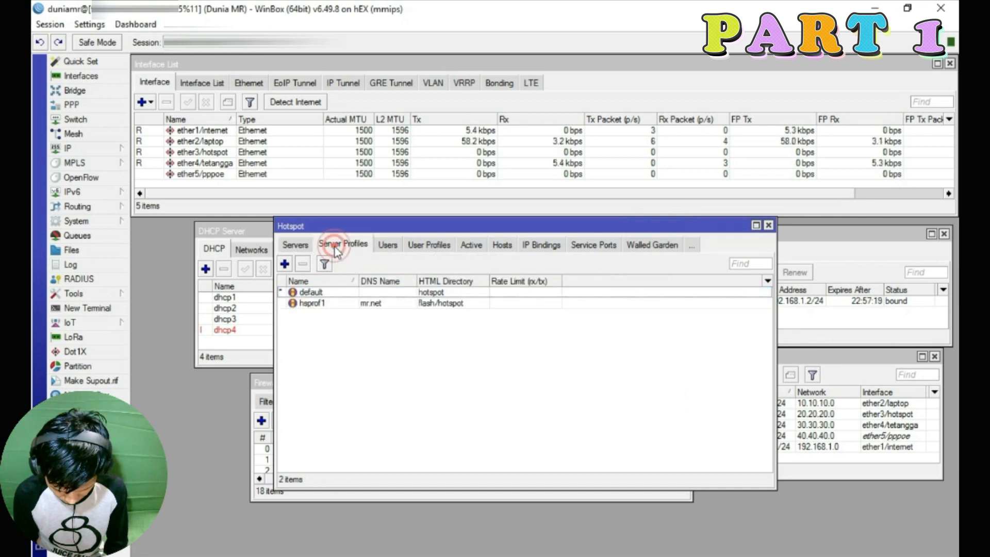
pyautogui.click(335, 296)
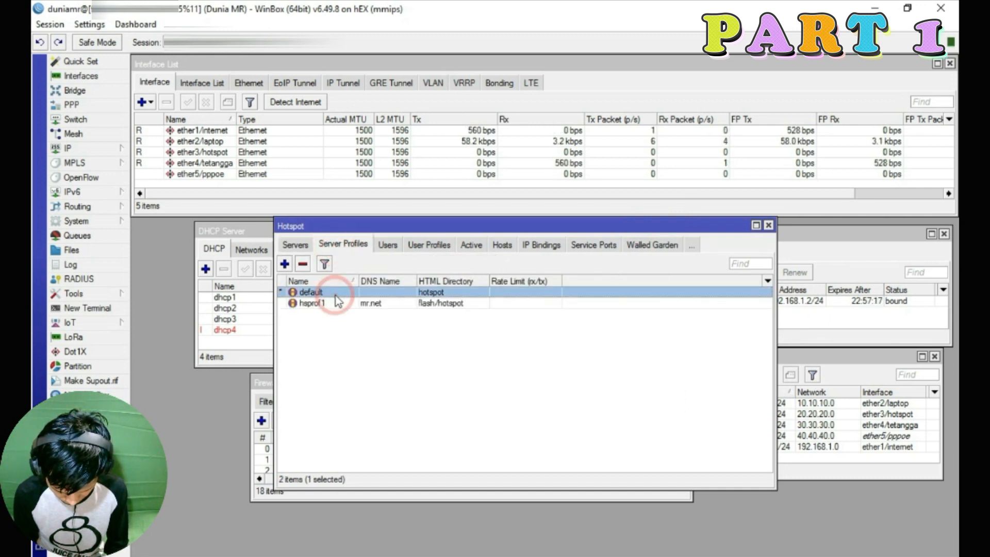
pyautogui.click(336, 304)
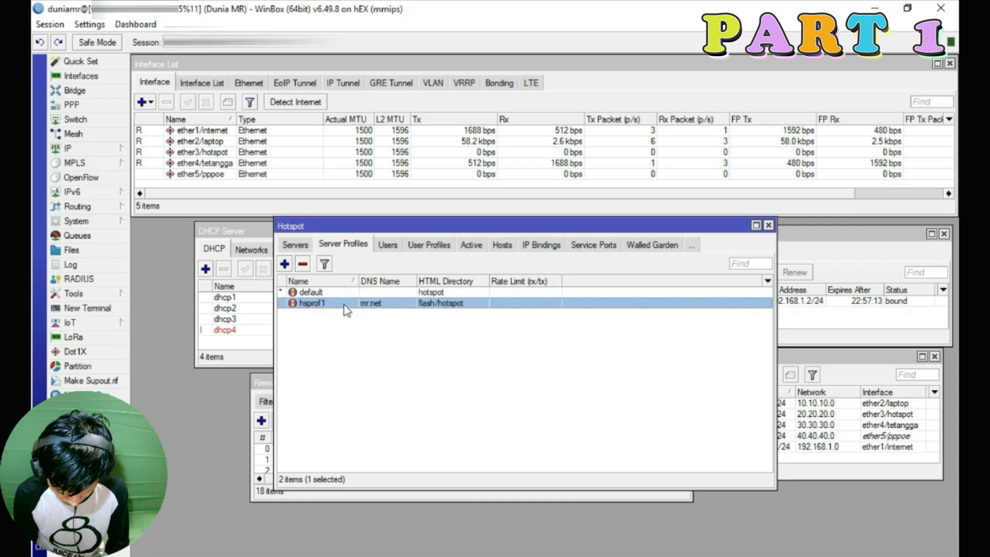
pyautogui.doubleClick(345, 304)
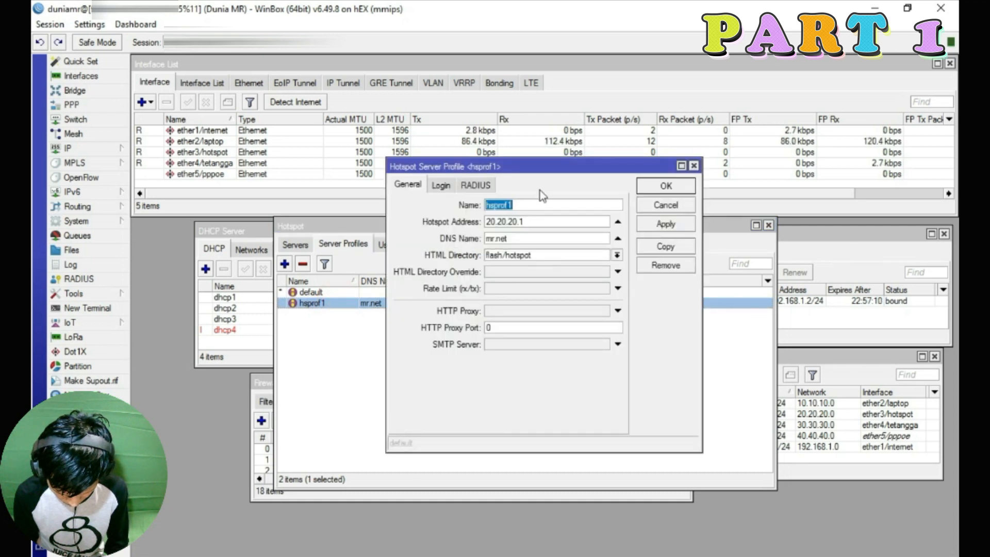
pyautogui.click(494, 210)
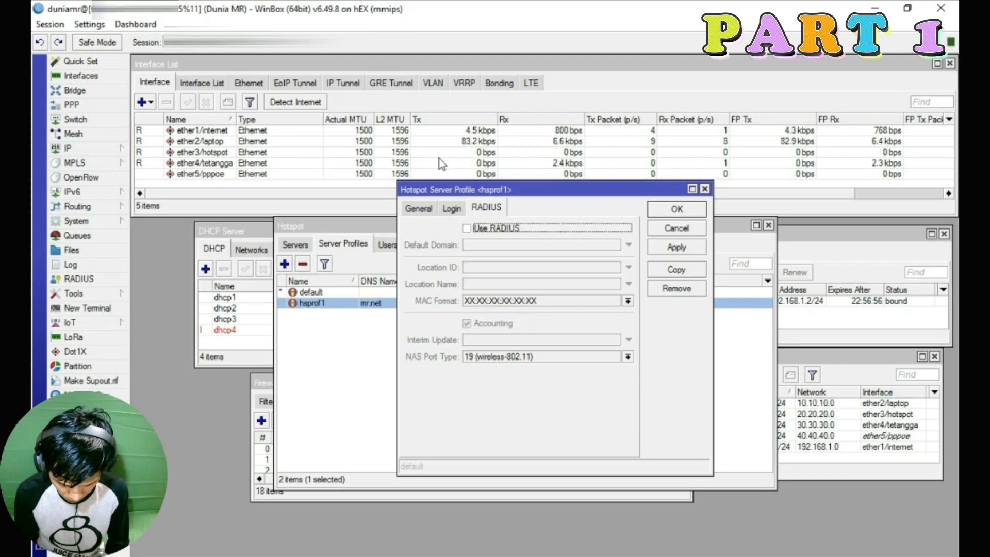
pyautogui.click(453, 209)
pyautogui.click(419, 207)
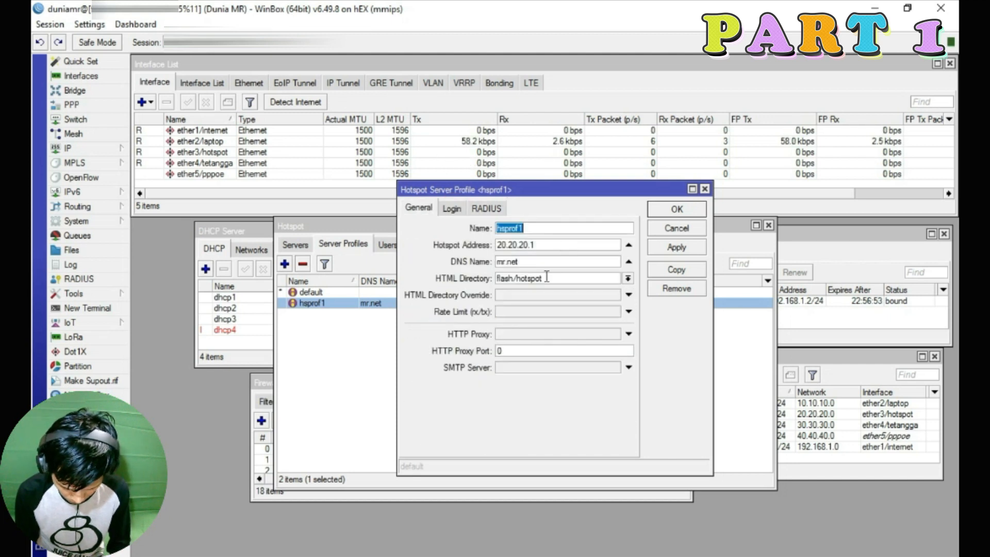
pyautogui.click(629, 279)
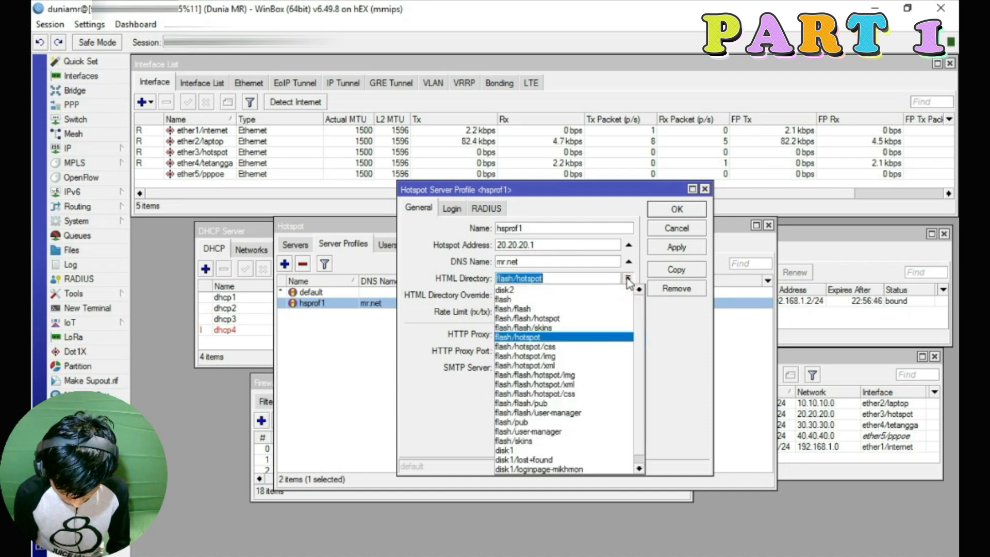
pyautogui.click(628, 279)
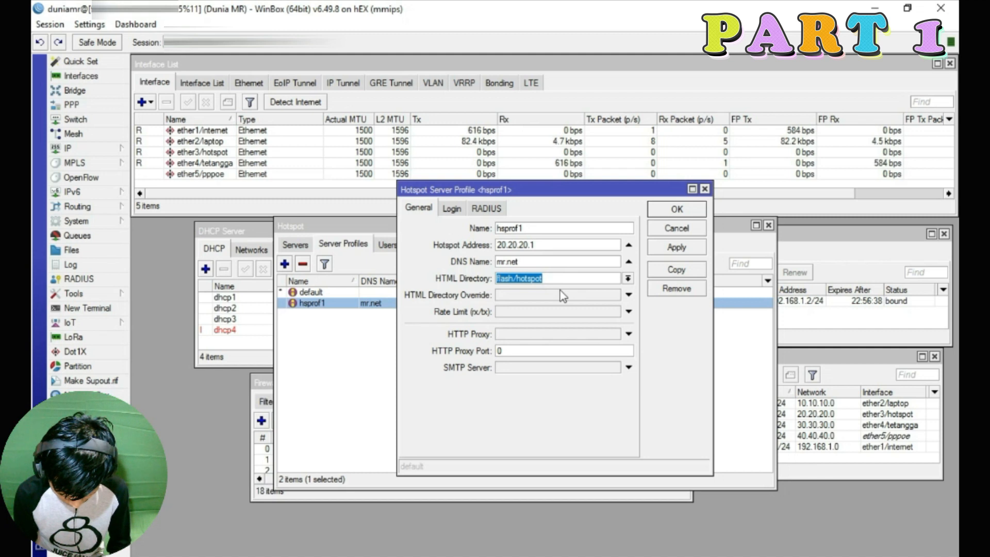
# Switch hsprof1's login methods from Cookie to HTTP CHAP, HTTP PAP and MAC Cookie, and save
pyautogui.click(452, 209)
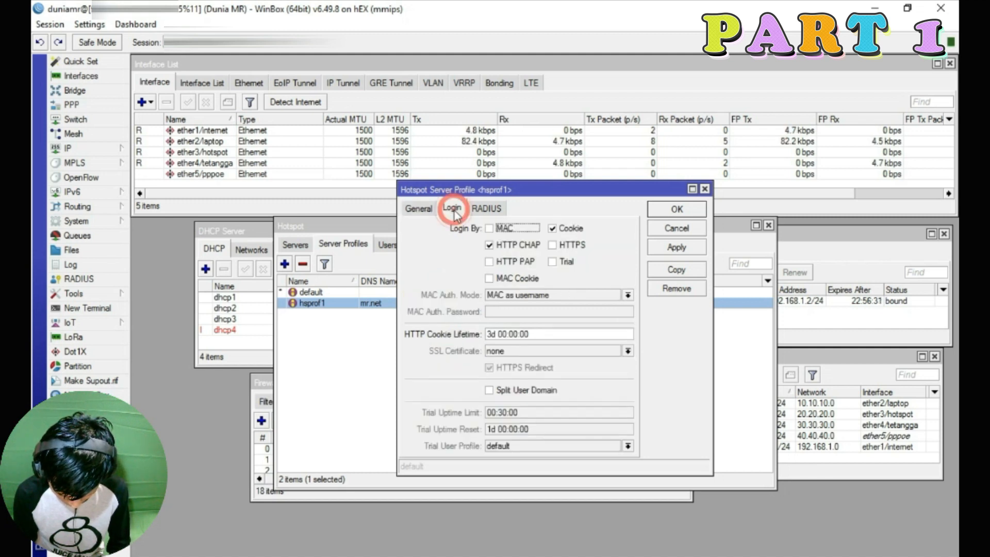
pyautogui.click(552, 228)
pyautogui.click(490, 262)
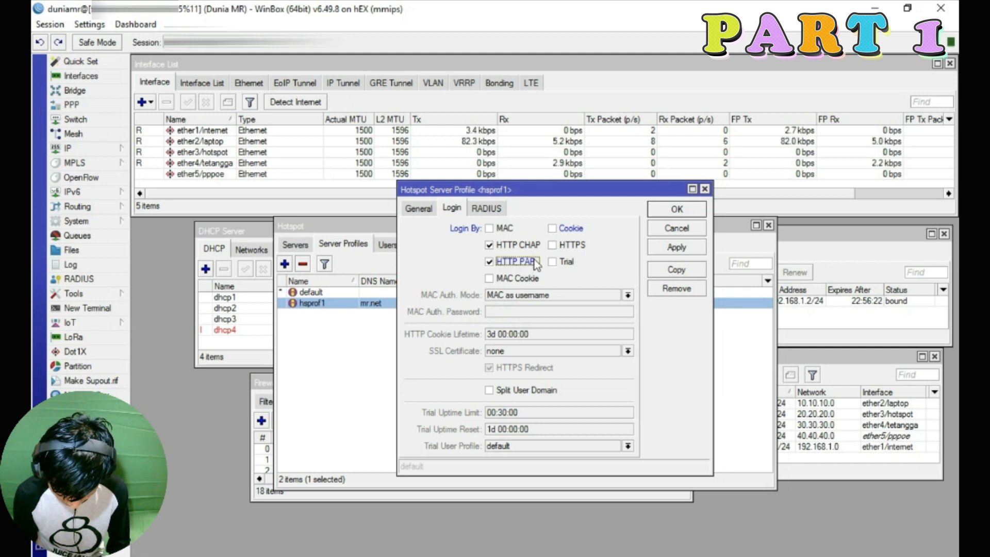
pyautogui.click(489, 279)
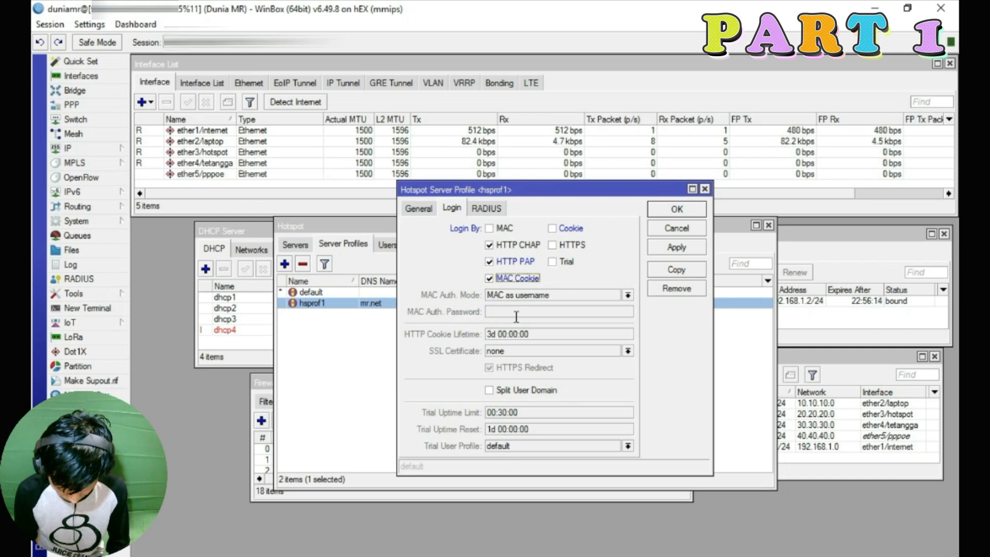
pyautogui.click(419, 207)
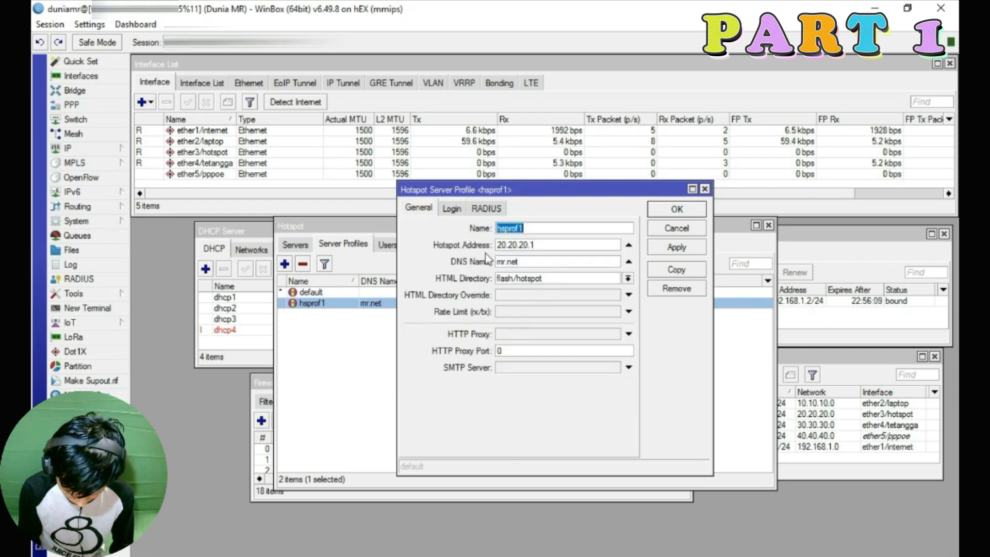
pyautogui.click(451, 208)
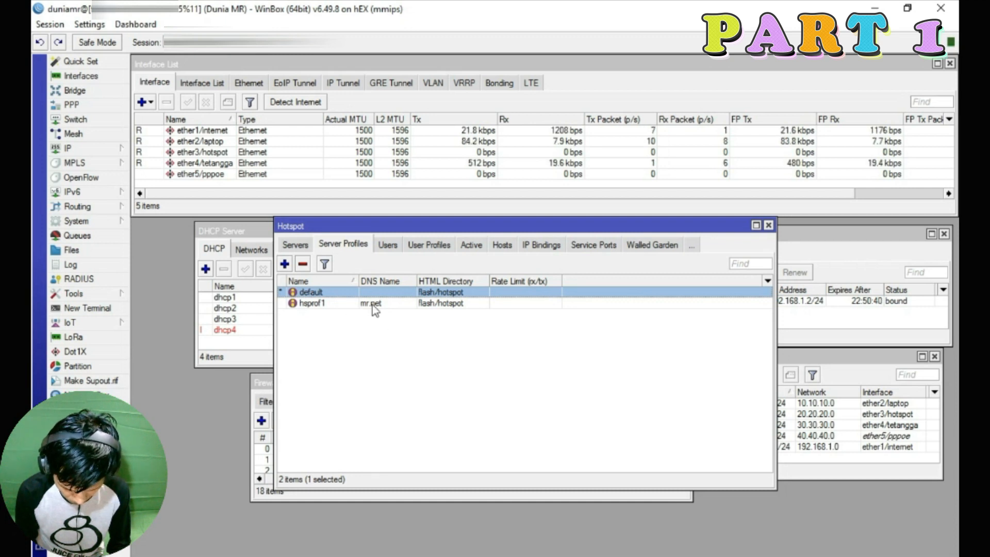
# Reopen hsprof1 to verify its saved settings beside the profile list
pyautogui.doubleClick(337, 305)
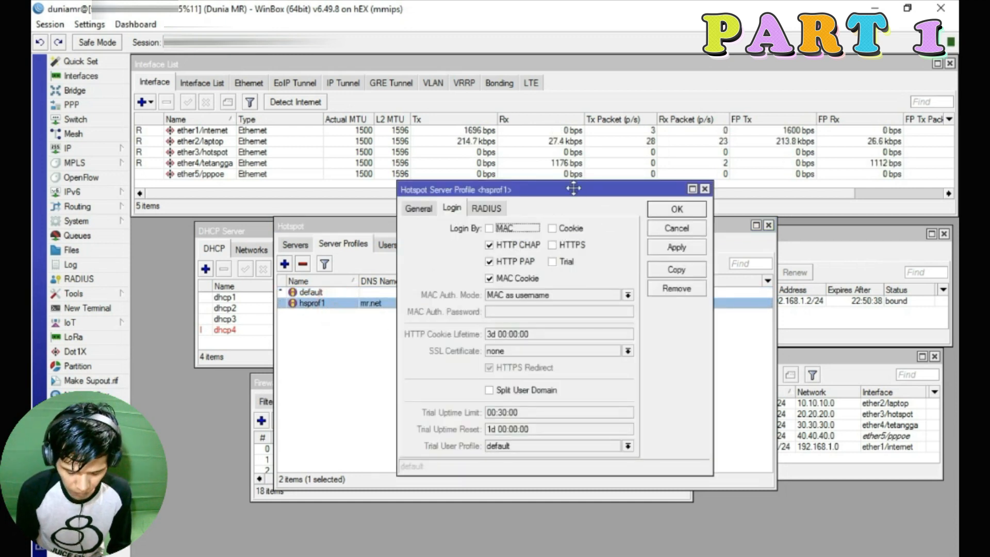
pyautogui.moveTo(571, 190); pyautogui.dragTo(312, 144)
pyautogui.click(154, 164)
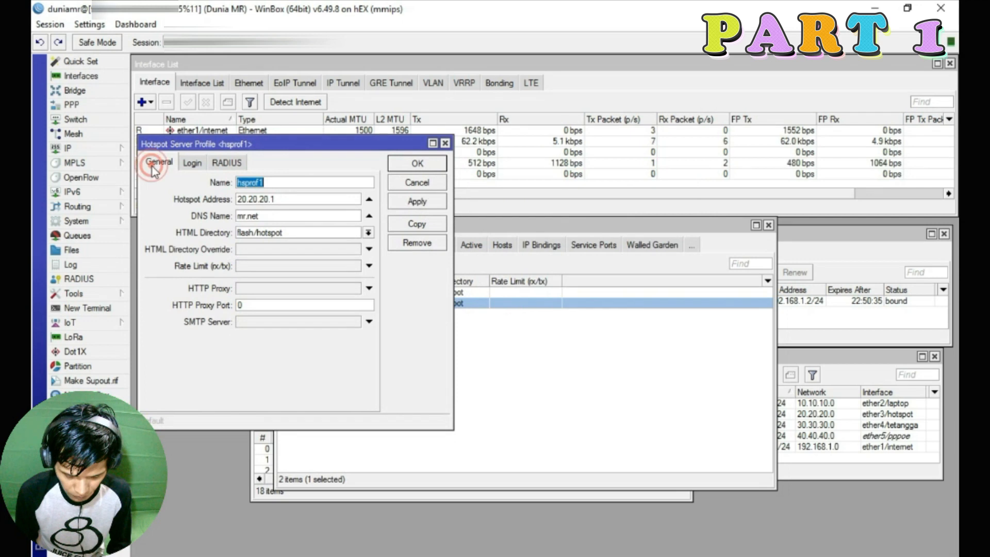
pyautogui.click(556, 229)
# Copy hotspot address 20.20.20.1 from hsprof1 into the default server profile
pyautogui.doubleClick(457, 293)
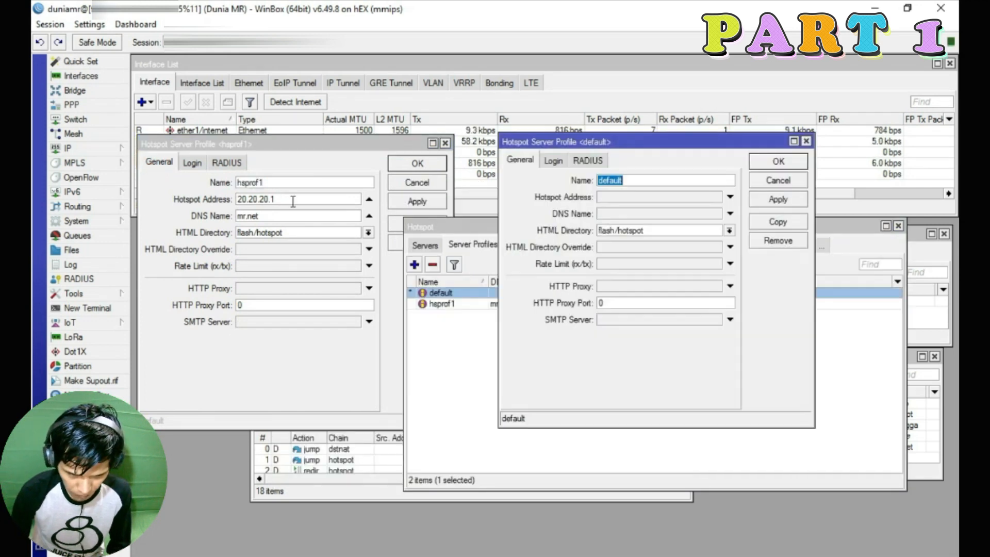
pyautogui.doubleClick(290, 200)
pyautogui.rightClick(289, 195)
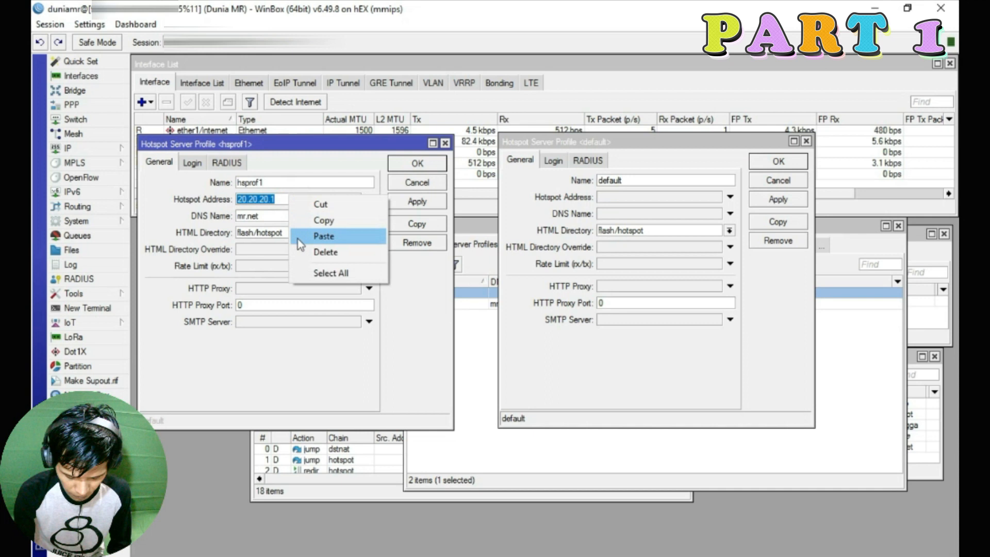
pyautogui.click(352, 220)
pyautogui.click(648, 200)
pyautogui.rightClick(645, 195)
pyautogui.click(668, 241)
# Copy DNS name mr.net into the default profile, compare Login tabs, and save it
pyautogui.moveTo(266, 216); pyautogui.dragTo(205, 217)
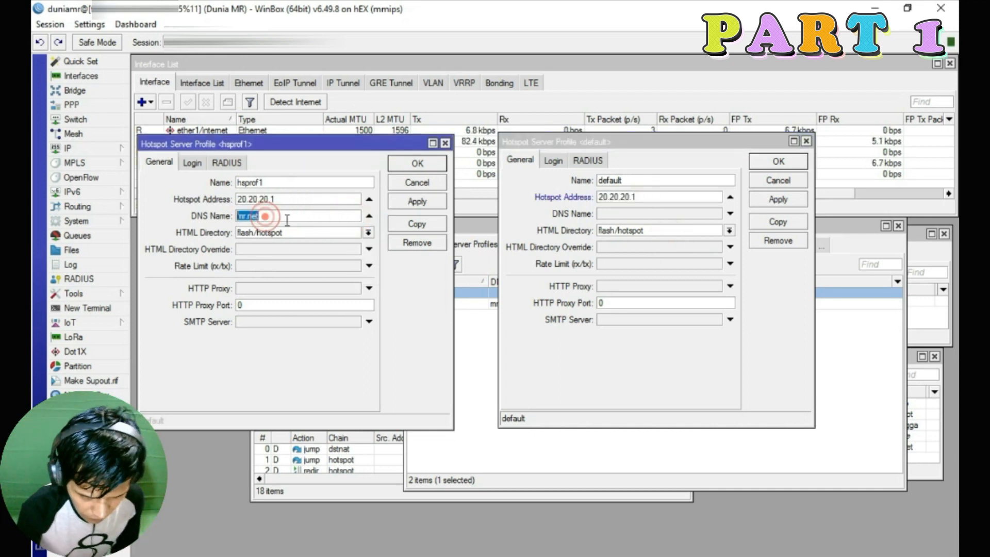
pyautogui.rightClick(296, 220)
pyautogui.click(358, 254)
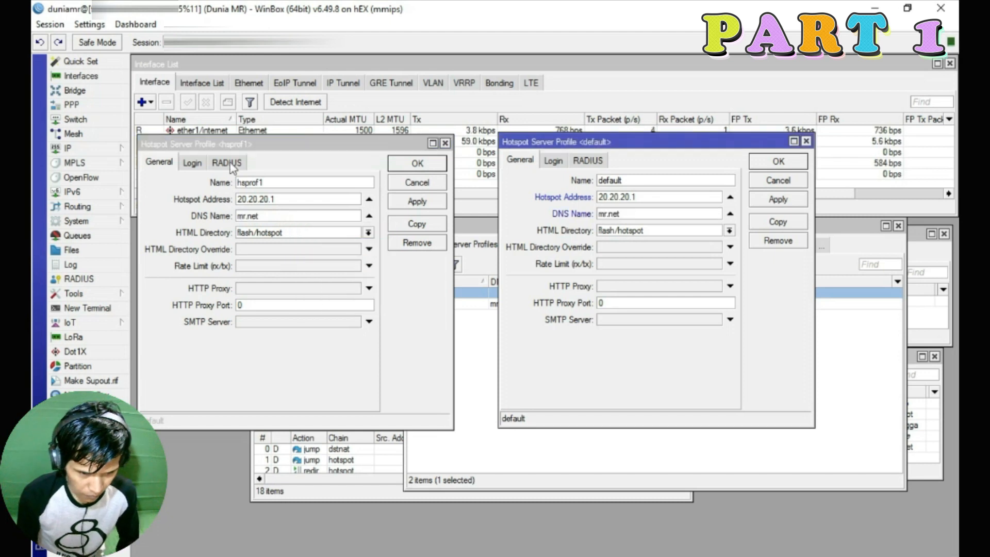
pyautogui.click(195, 164)
pyautogui.click(553, 161)
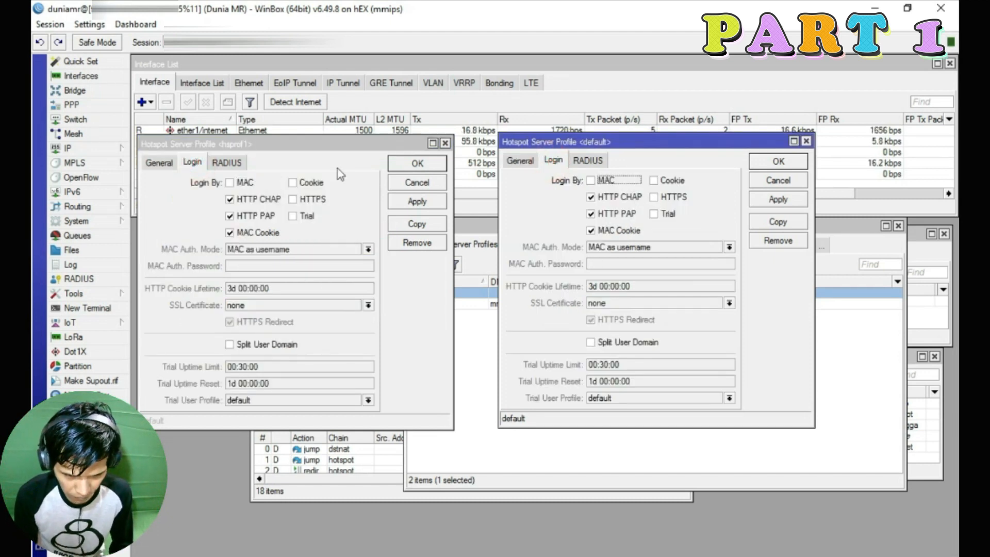
pyautogui.click(774, 199)
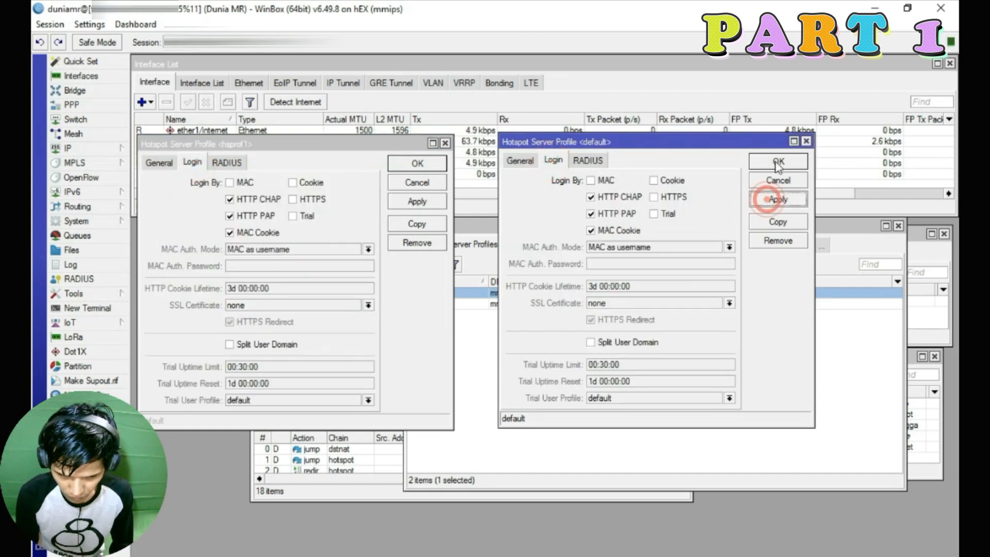
pyautogui.click(776, 161)
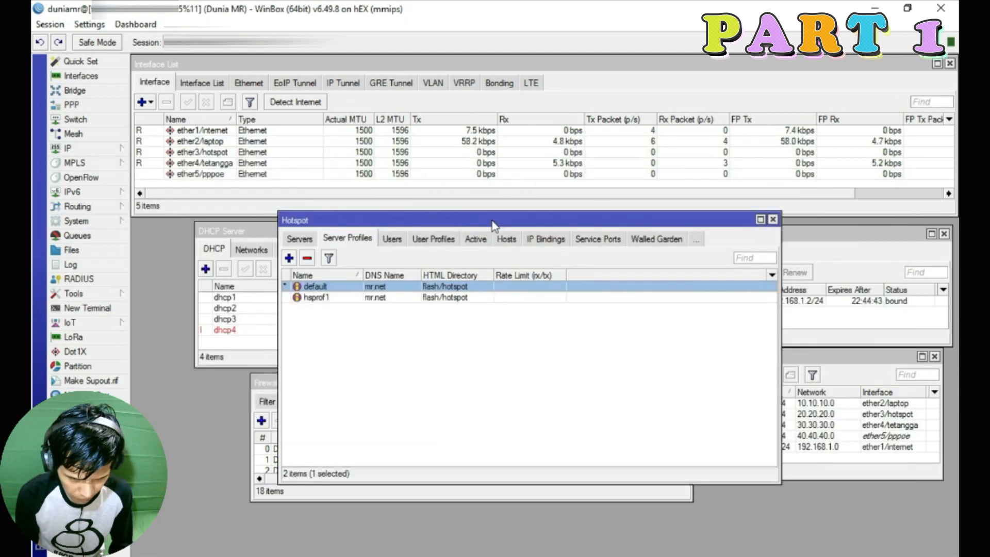
# Change the default user profile's MAC Cookie Timeout from 3d to 1d 00:00:00
pyautogui.click(426, 244)
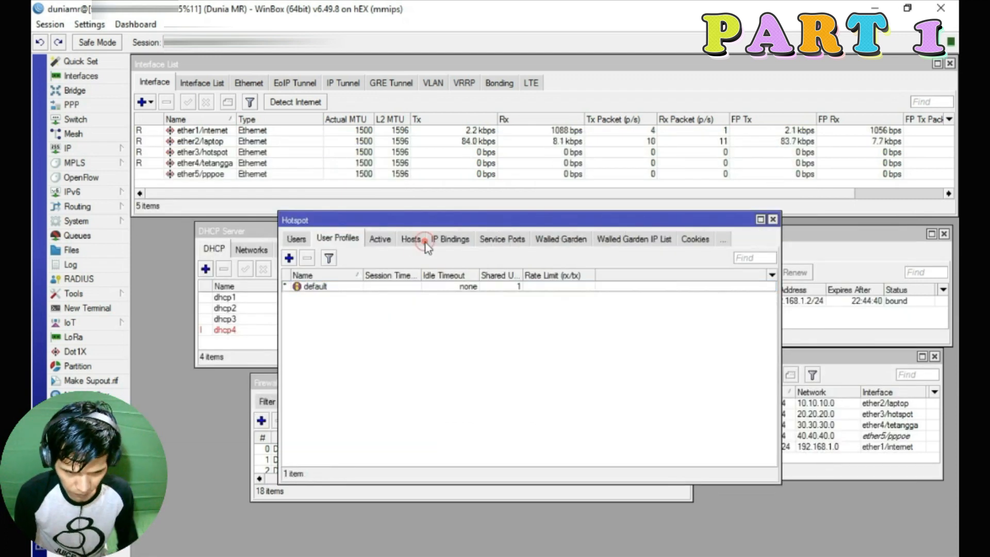
pyautogui.doubleClick(343, 291)
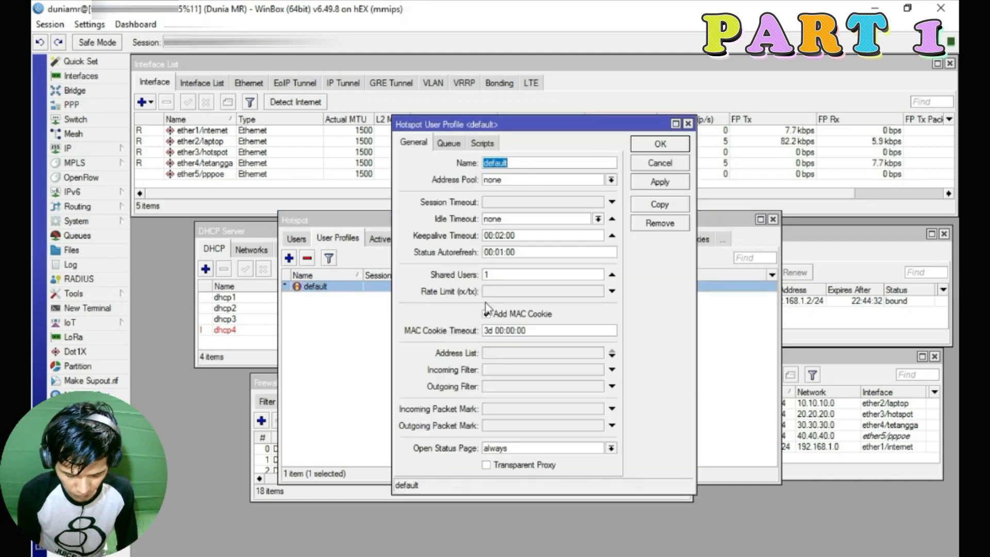
pyautogui.doubleClick(503, 274)
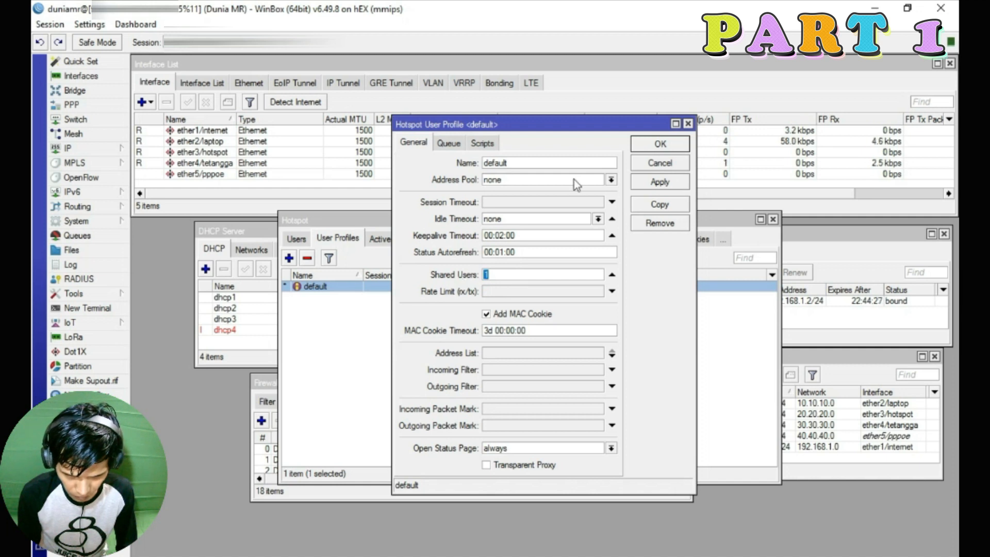
pyautogui.click(488, 332)
pyautogui.press('BackSpace')
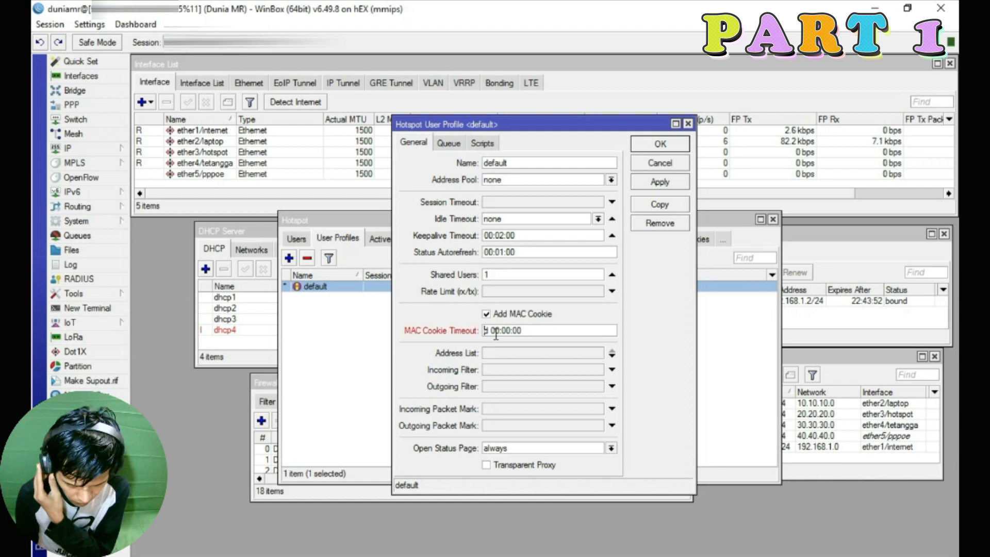
pyautogui.write('1')
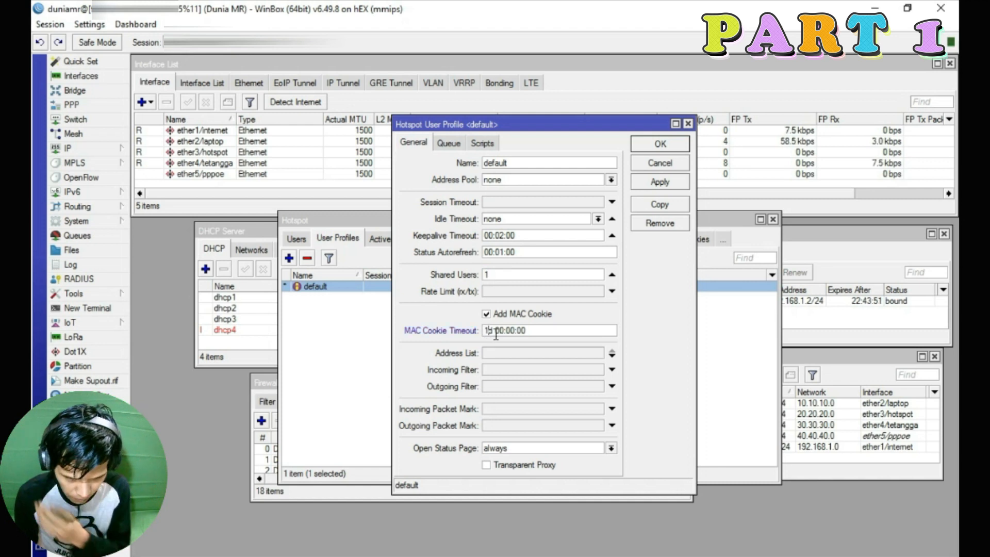
pyautogui.click(448, 144)
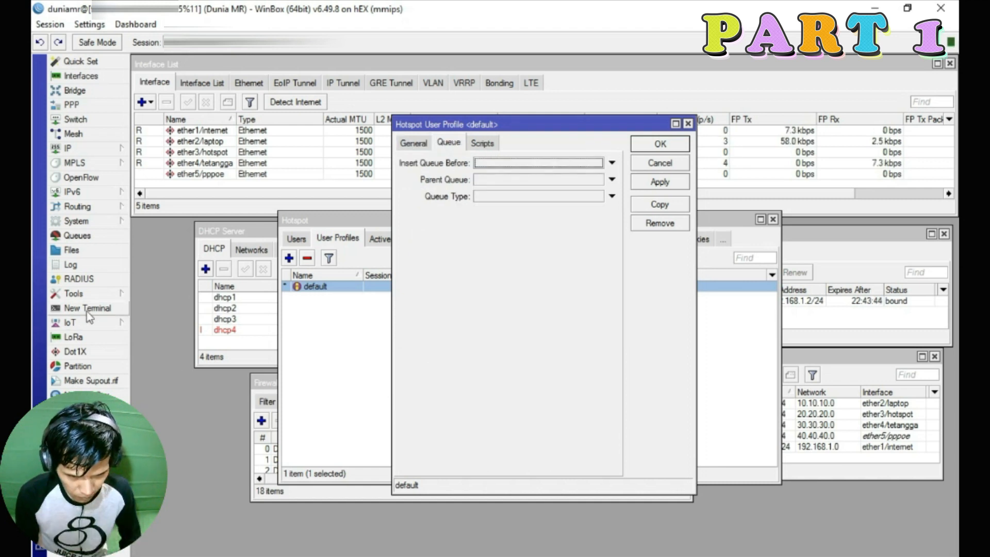
pyautogui.click(77, 235)
pyautogui.click(760, 177)
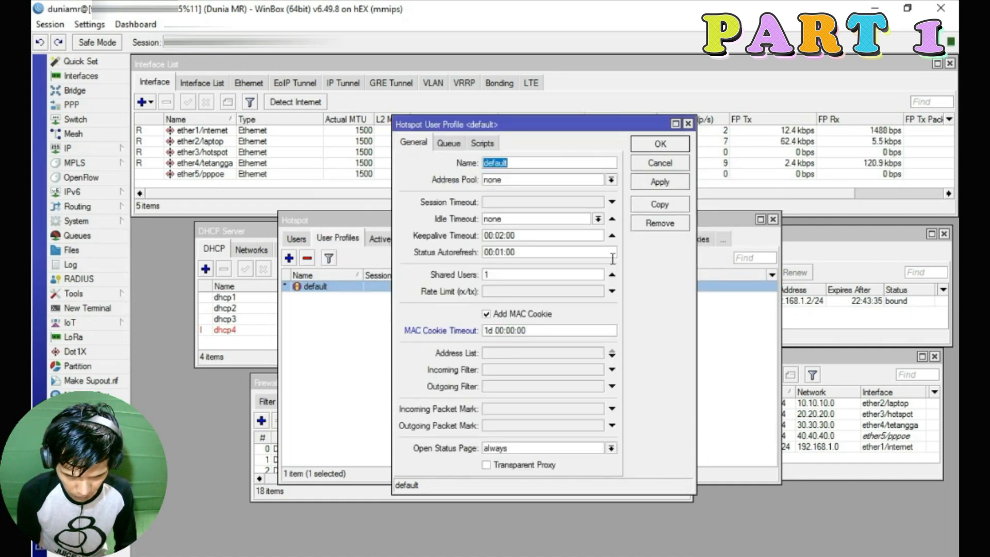
pyautogui.click(645, 181)
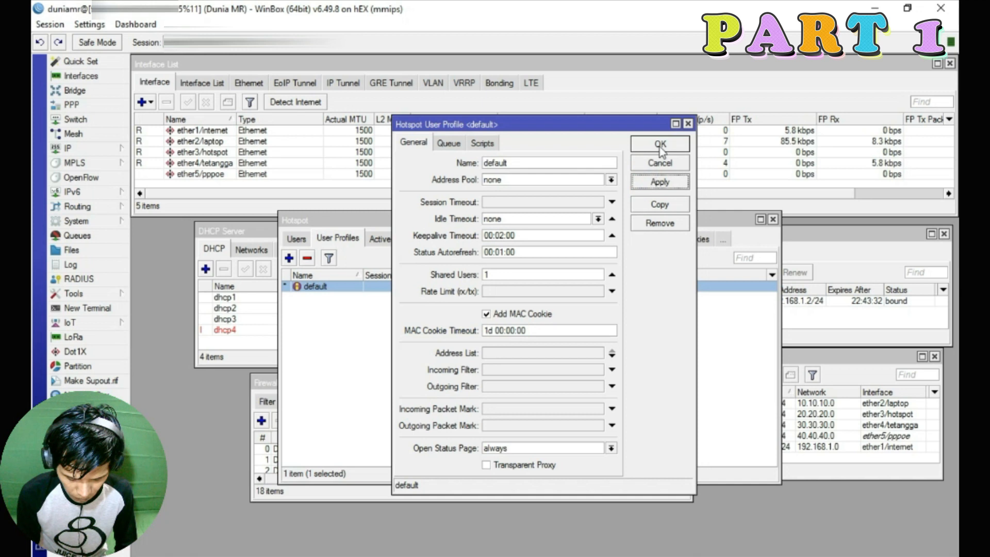
pyautogui.click(660, 145)
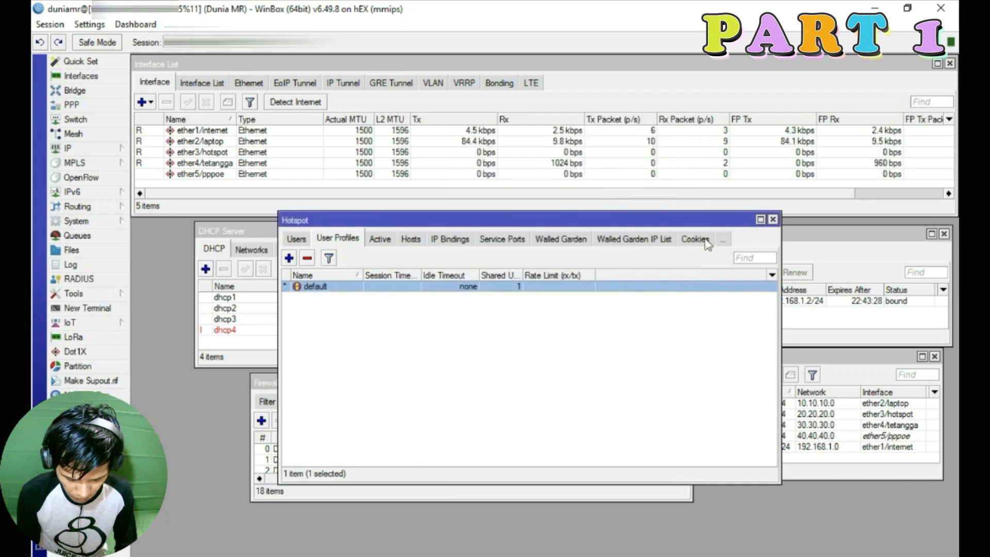
# Open the existing hotspot user and briefly reveal, then re-hide, its password via Hide Passwords
pyautogui.click(295, 239)
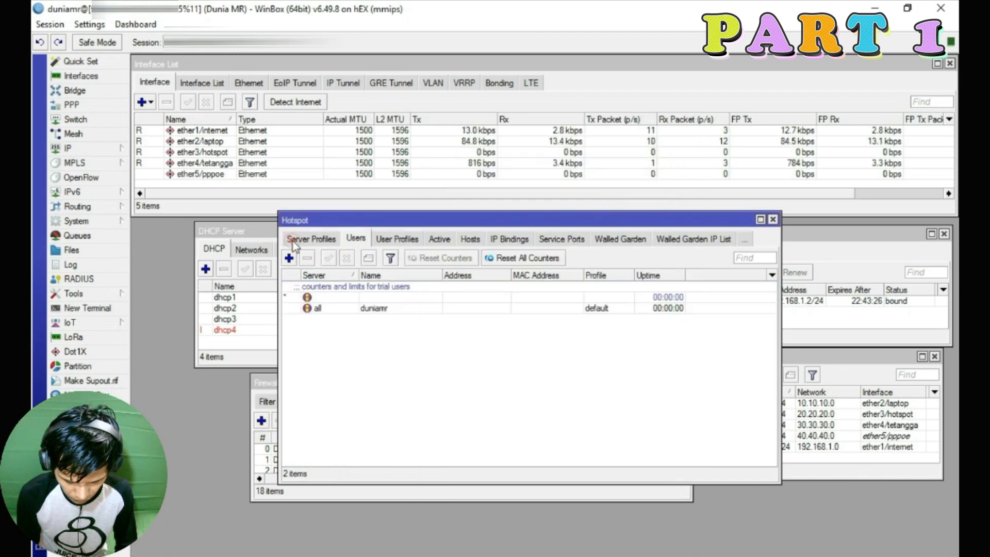
pyautogui.doubleClick(372, 309)
pyautogui.click(517, 279)
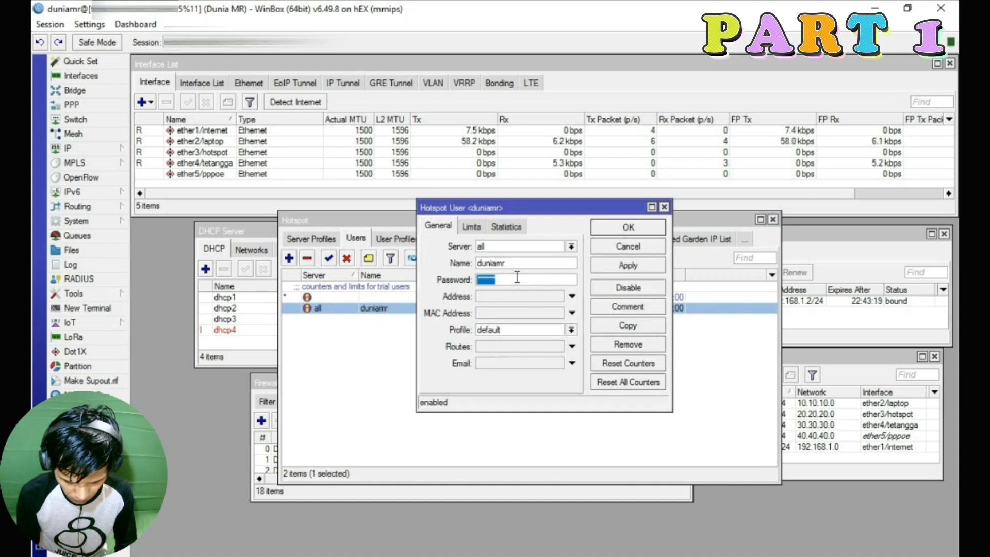
pyautogui.click(89, 24)
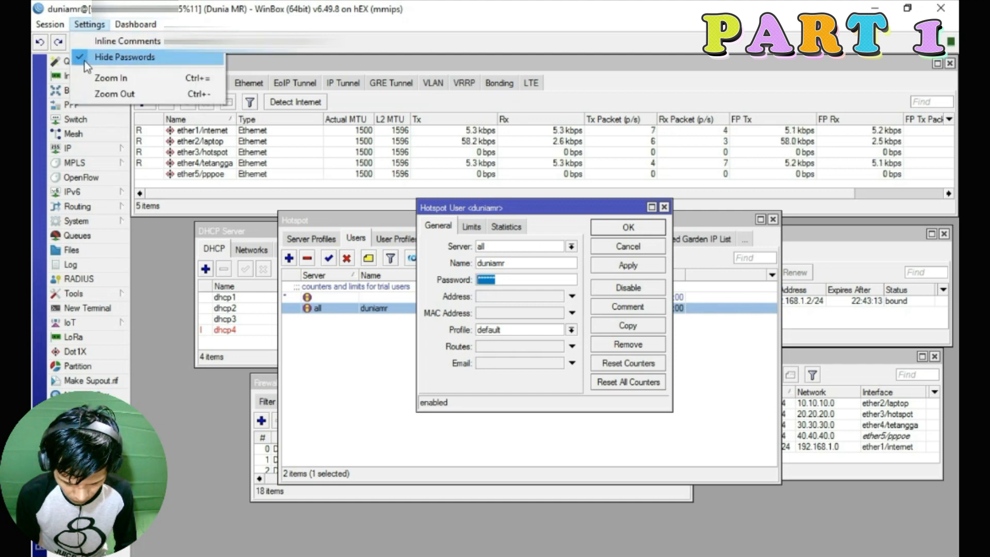
pyautogui.click(86, 61)
pyautogui.click(96, 23)
# Keep the user on the default profile, set Server to all, and start editing the default profile's Rate Limit
pyautogui.click(85, 54)
pyautogui.click(572, 329)
pyautogui.click(572, 329)
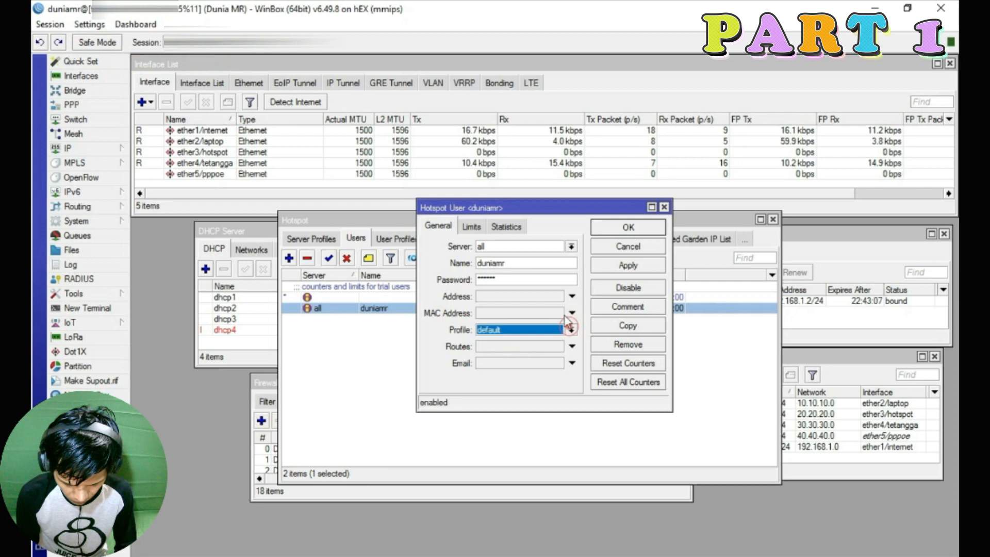
pyautogui.click(487, 244)
pyautogui.click(490, 252)
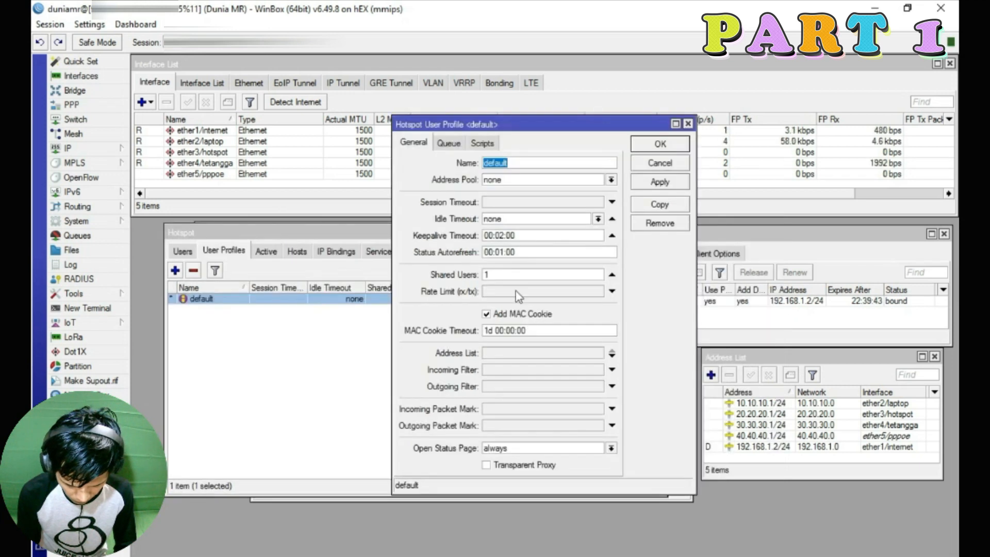
pyautogui.click(516, 292)
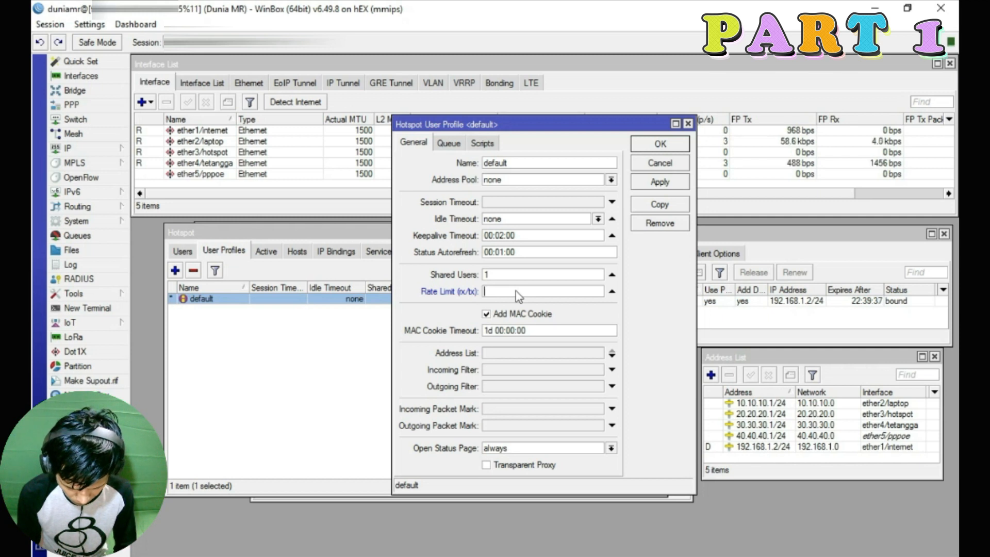
# Set the default user profile's Rate Limit (rx/tx) to 2M/4M, apply, and close it
pyautogui.write('2')
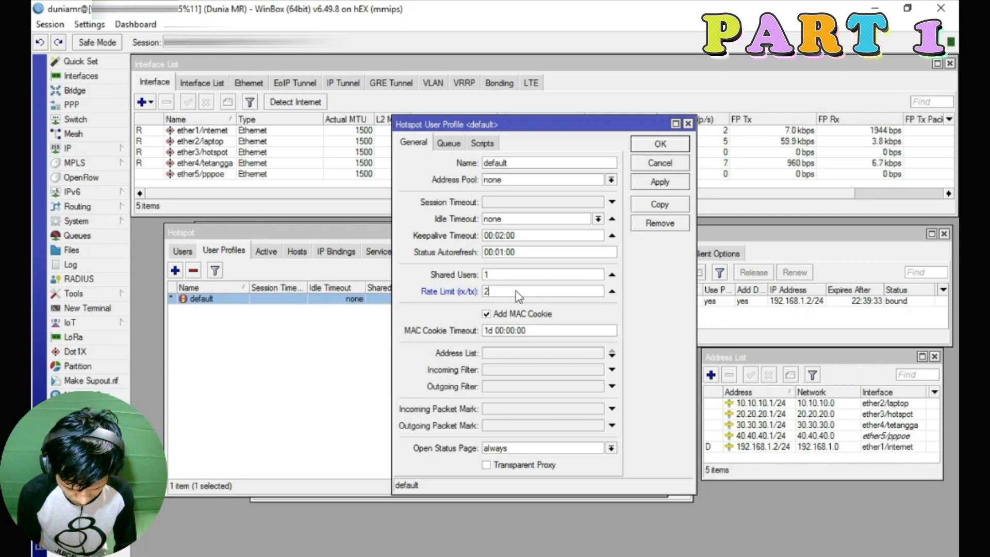
pyautogui.write('M/')
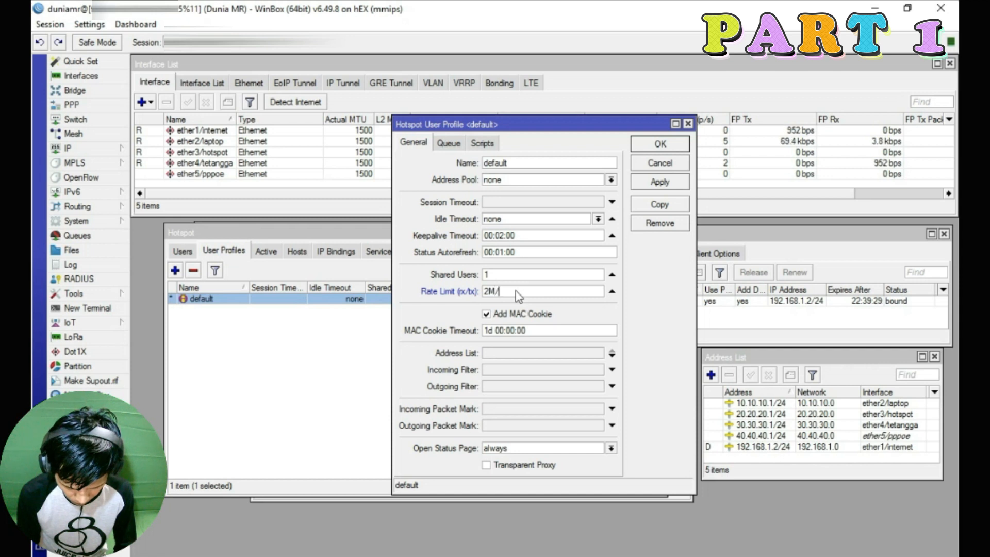
pyautogui.write('4M')
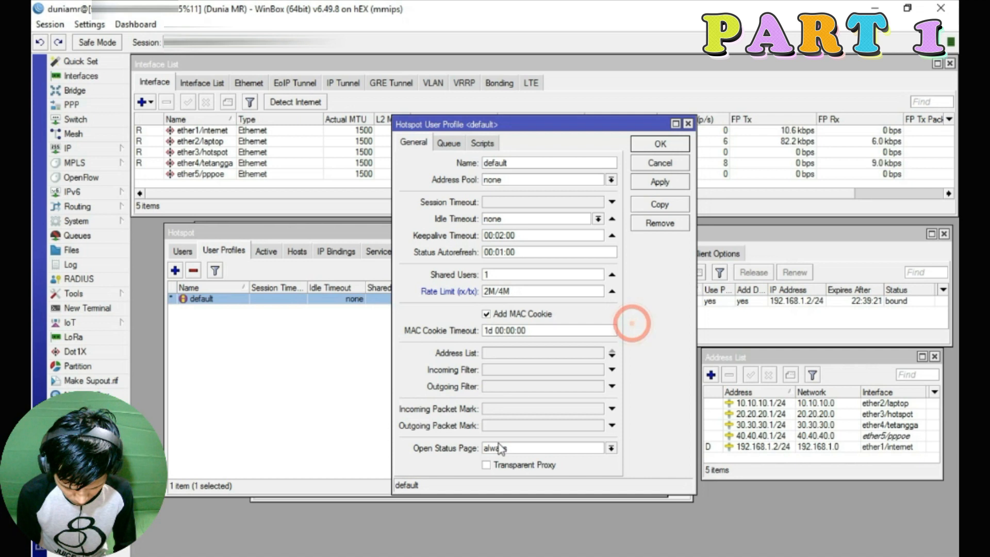
pyautogui.click(661, 185)
pyautogui.click(661, 145)
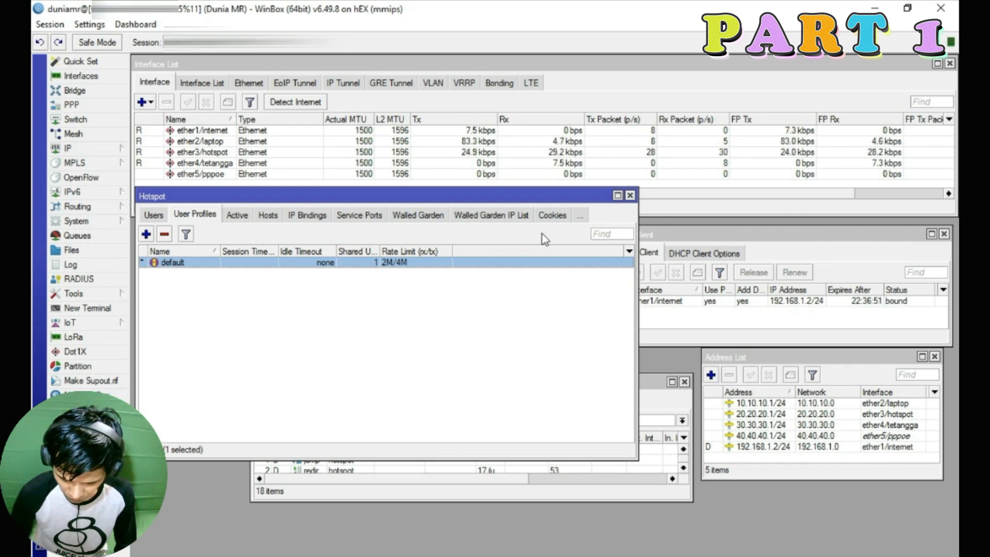
# Recheck the default profile and the hotspot user's details, then list hosts showing client 20.20.20.253
pyautogui.doubleClick(177, 263)
pyautogui.click(149, 214)
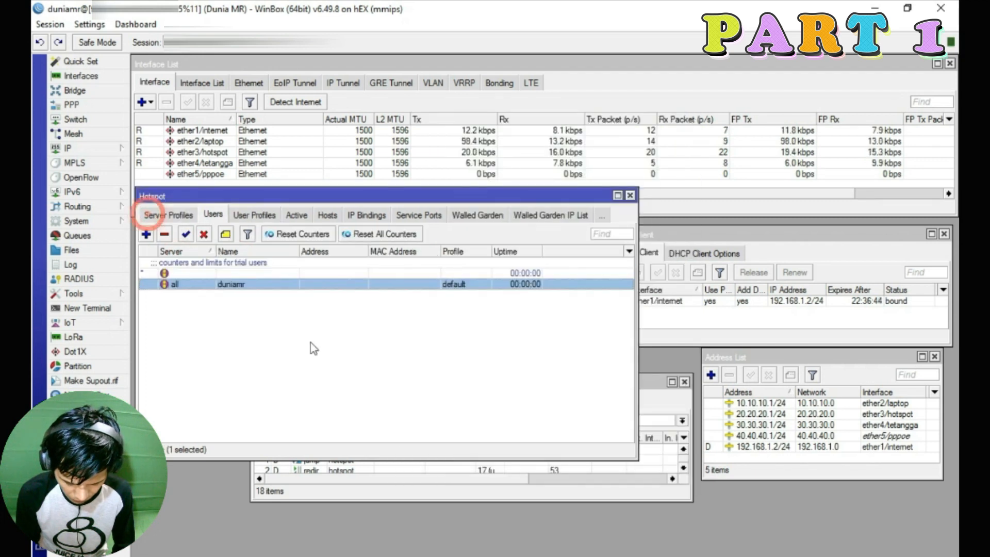
pyautogui.doubleClick(241, 285)
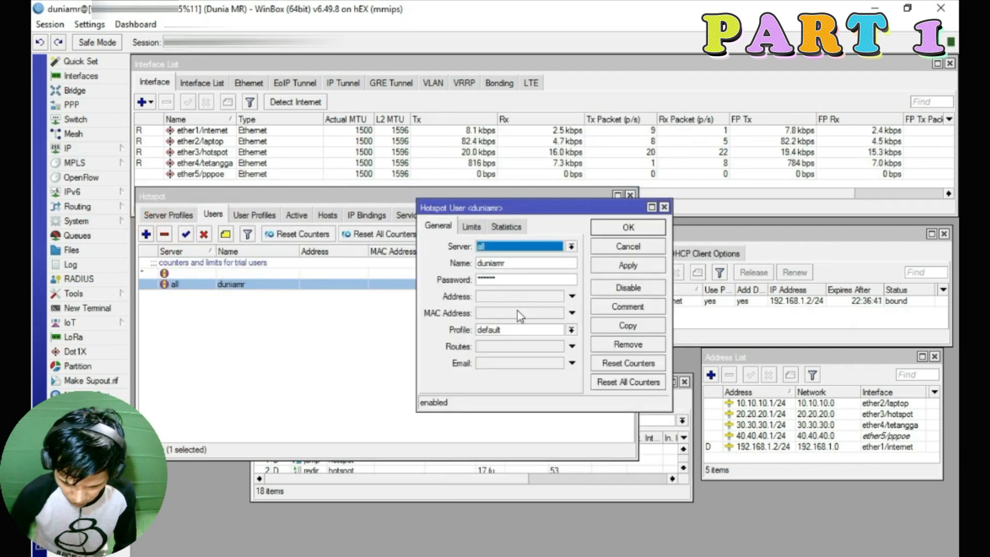
pyautogui.click(508, 278)
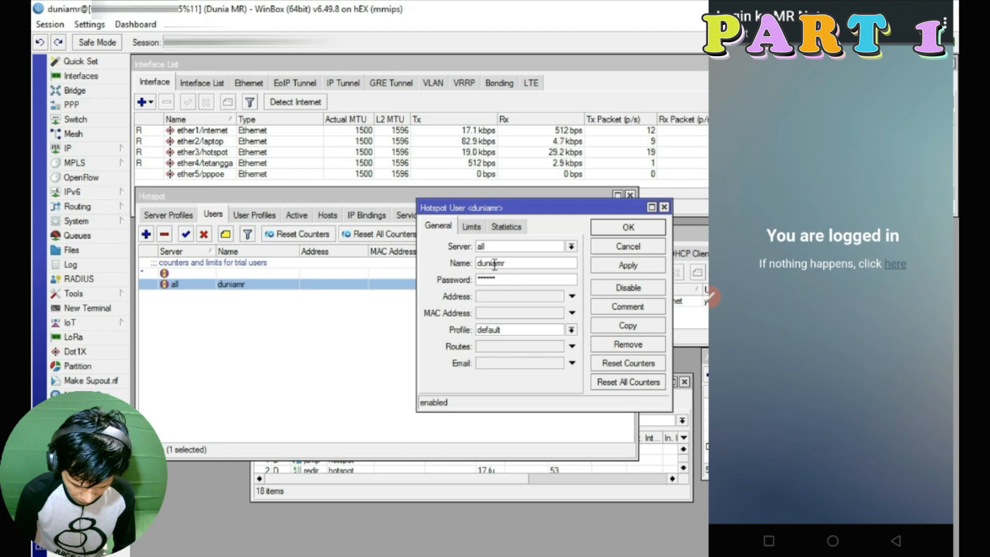
pyautogui.click(664, 207)
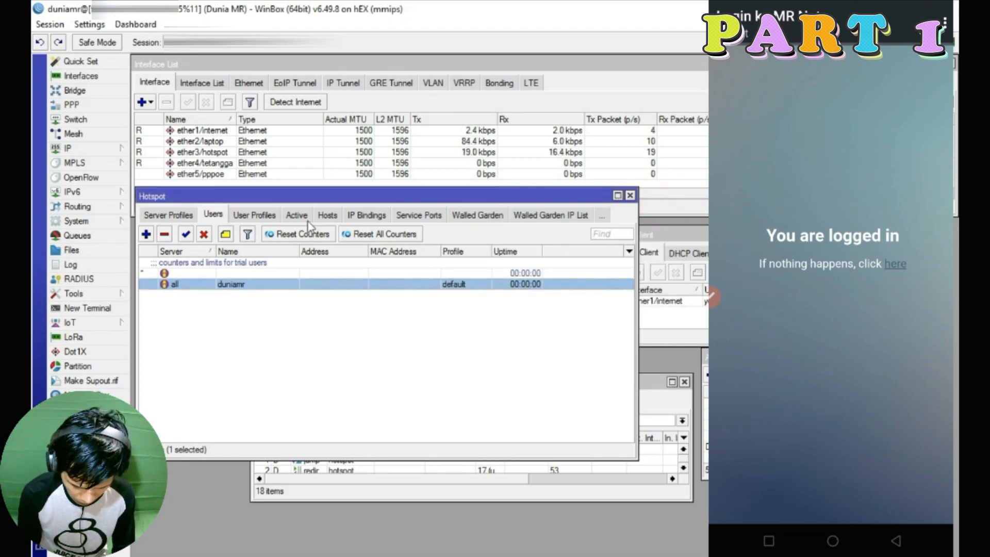
pyautogui.click(321, 215)
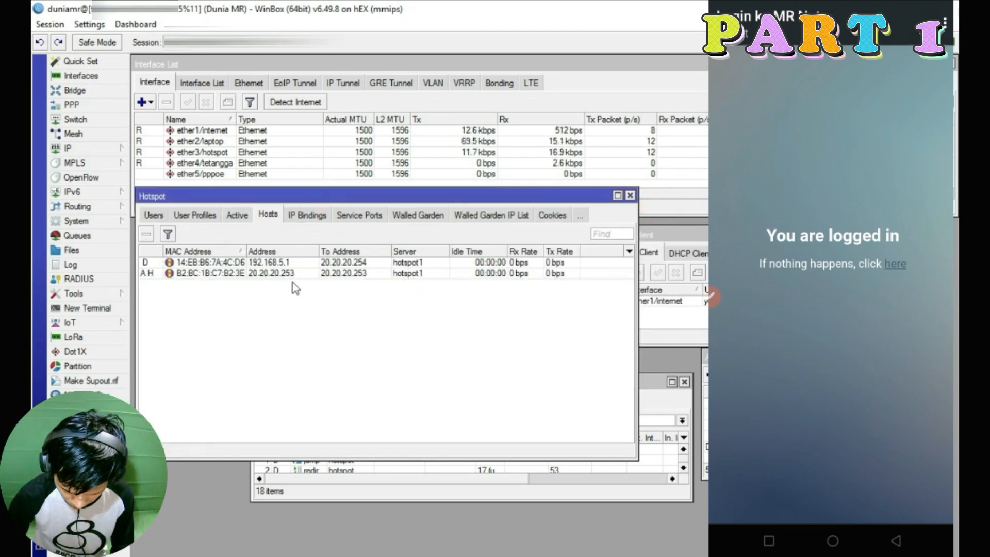
# View the phone's active session and bring the Queue List with its 2M/4M dynamic queue into view
pyautogui.click(244, 216)
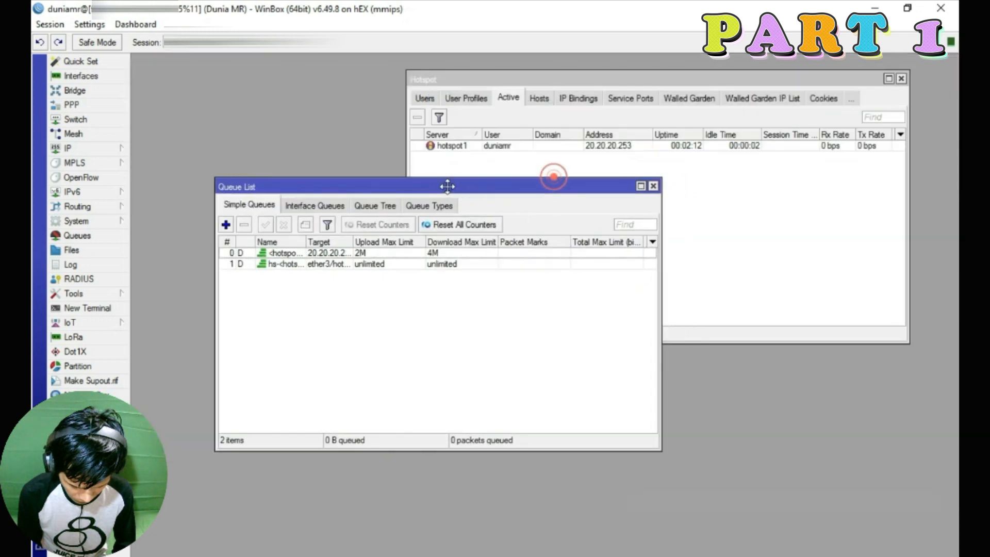
pyautogui.moveTo(448, 193); pyautogui.dragTo(430, 196)
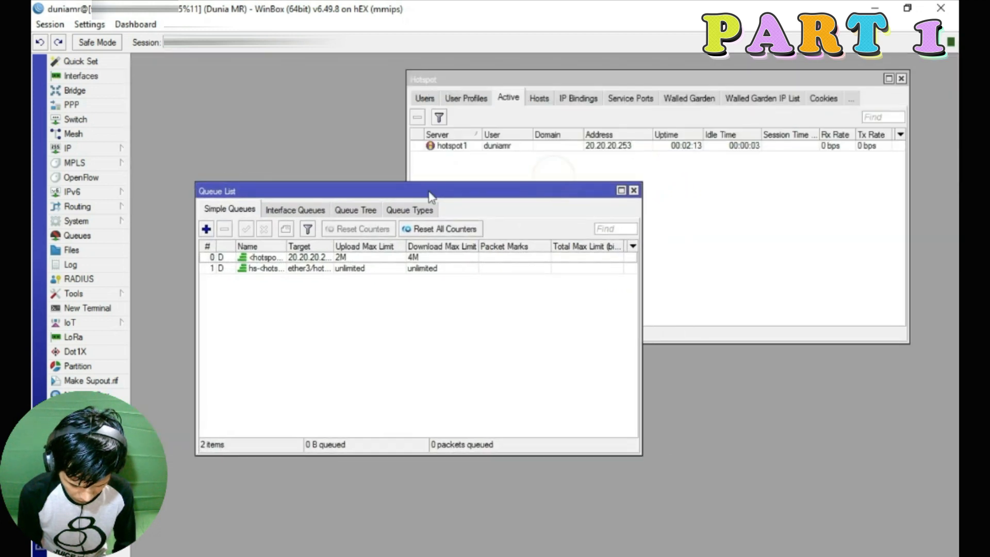